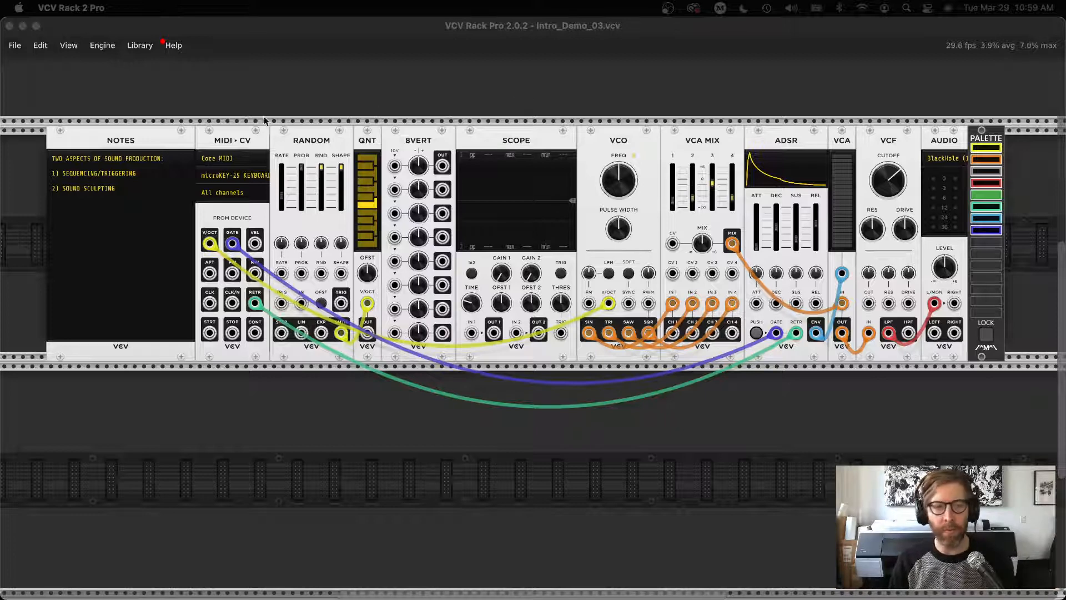
pyautogui.click(139, 149)
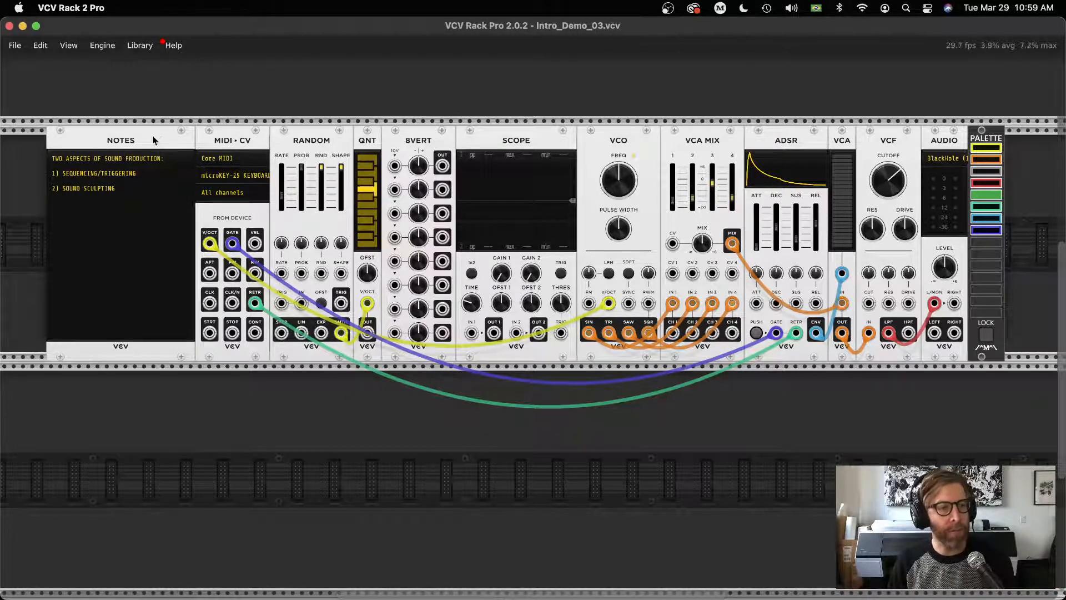
pyautogui.click(101, 217)
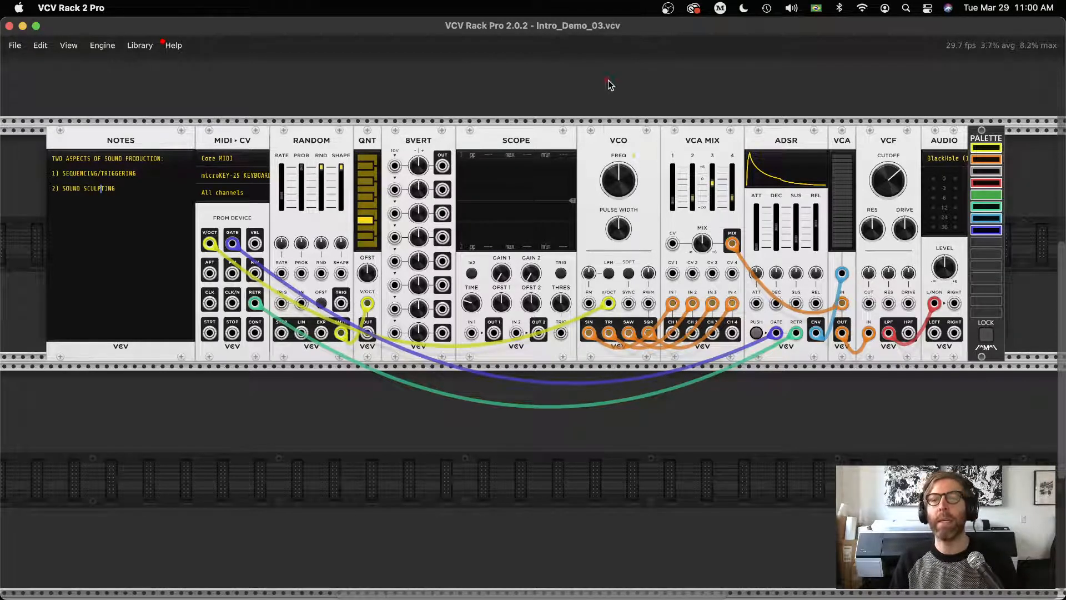
pyautogui.moveTo(607, 82); pyautogui.dragTo(902, 407)
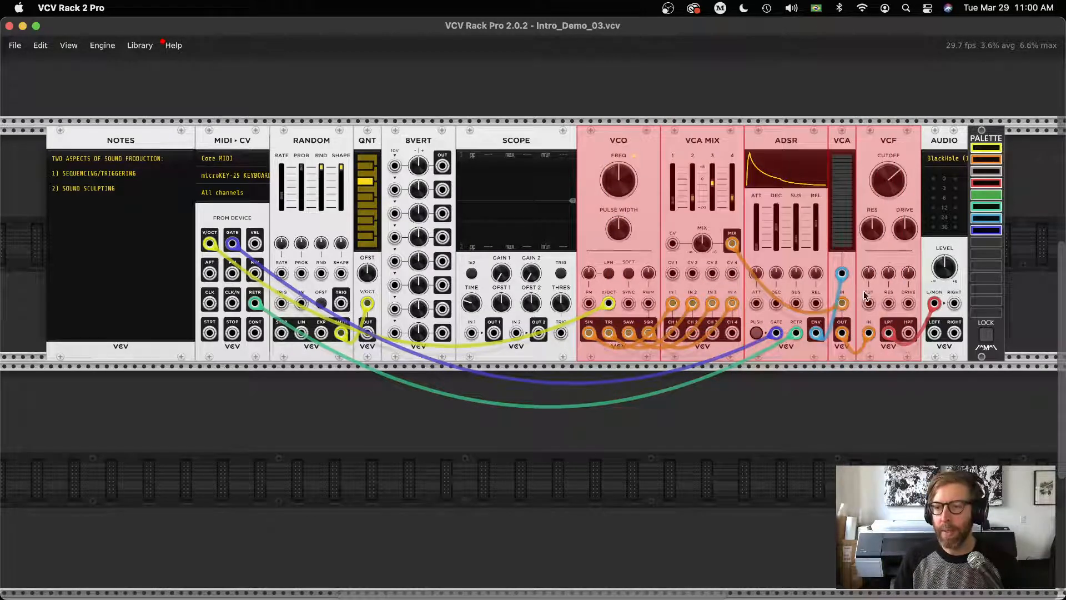
pyautogui.click(625, 83)
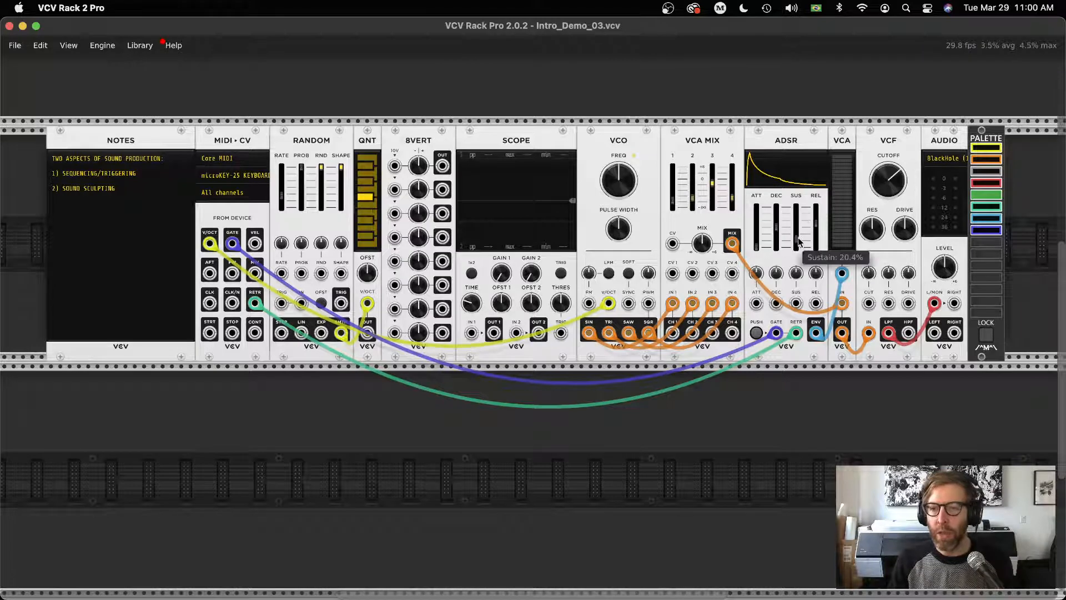
pyautogui.moveTo(798, 241); pyautogui.dragTo(799, 244)
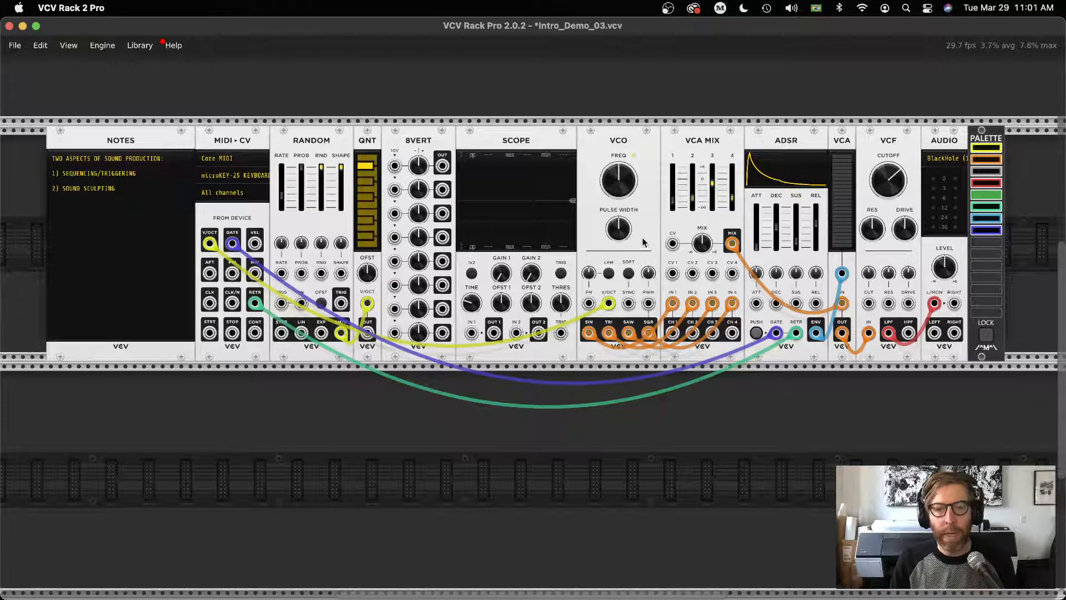
pyautogui.rightClick(623, 186)
pyautogui.click(600, 243)
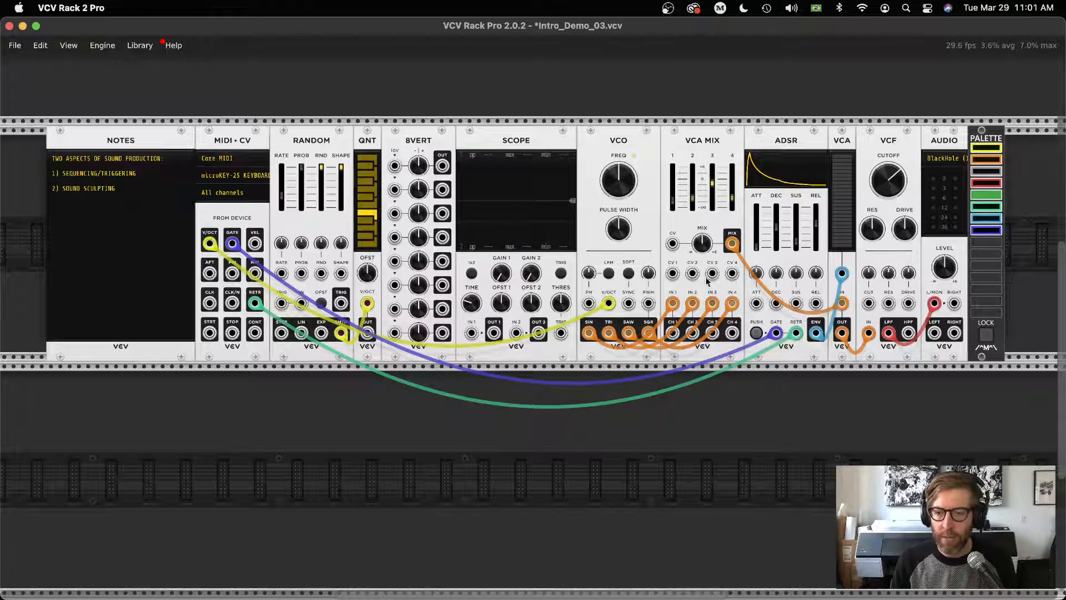
# Rebalance the VCA MIX channels: set channel 1 to about -3.8 dB, raise channel 4 and lower channel 3.
pyautogui.moveTo(673, 189); pyautogui.dragTo(672, 184)
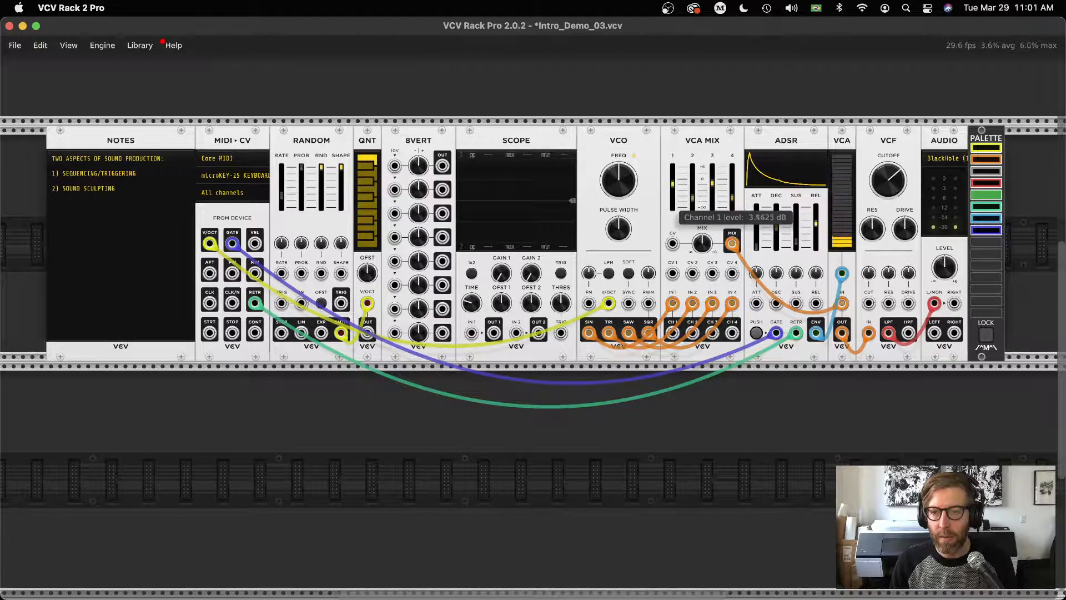
pyautogui.moveTo(732, 200)
pyautogui.mouseDown()
pyautogui.moveTo(731, 182)
pyautogui.moveTo(713, 189)
pyautogui.moveTo(712, 206)
pyautogui.mouseUp()
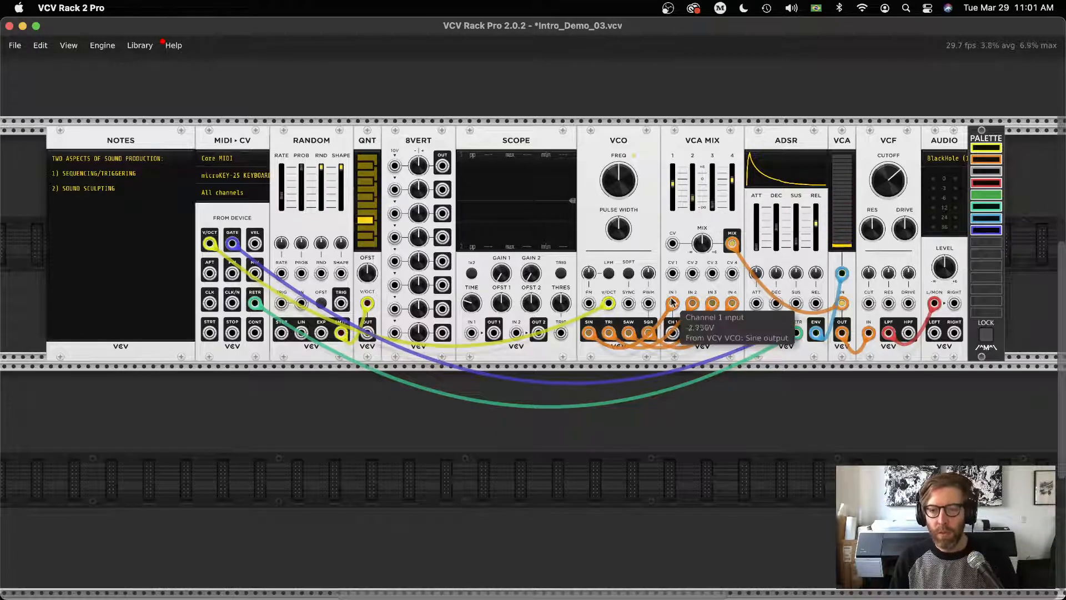
pyautogui.moveTo(669, 186)
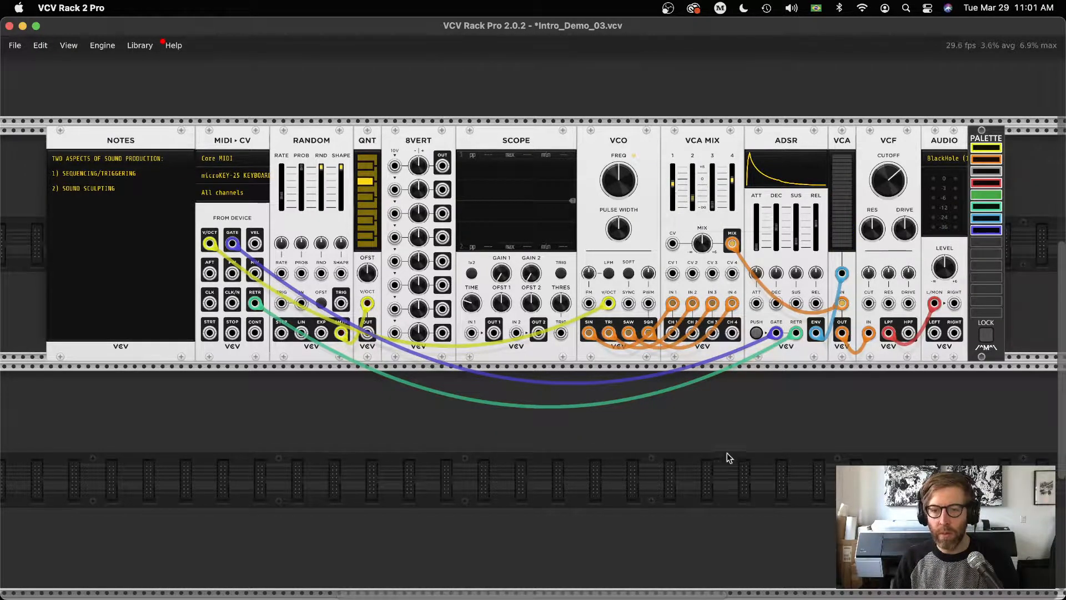
# Find the VCV LFO module and add it to the empty rack row beneath the SCOPE module.
pyautogui.rightClick(644, 441)
pyautogui.write('lfo')
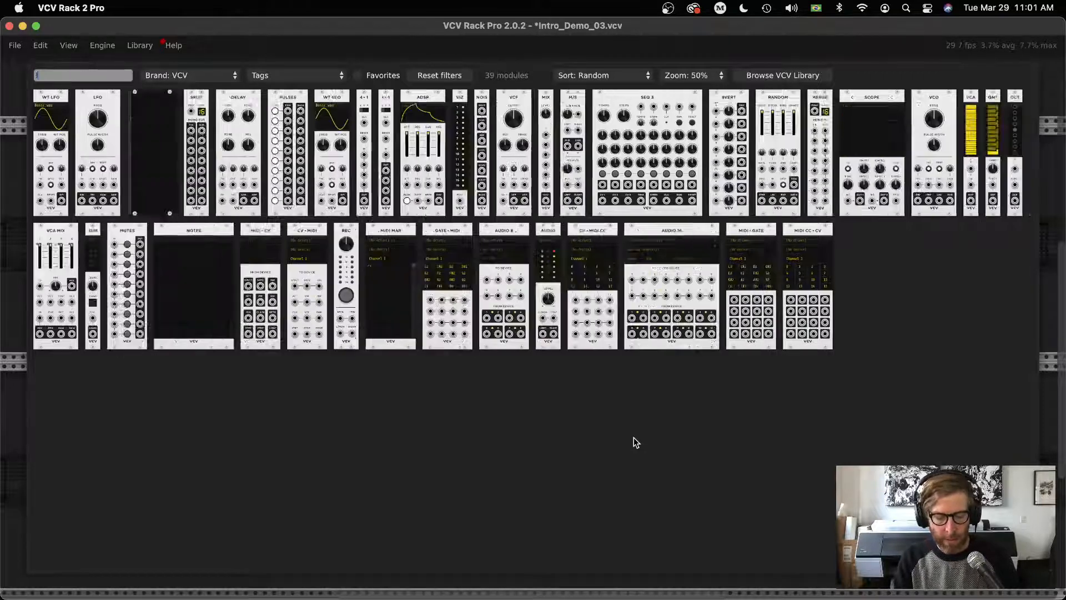
pyautogui.moveTo(116, 106); pyautogui.dragTo(498, 369)
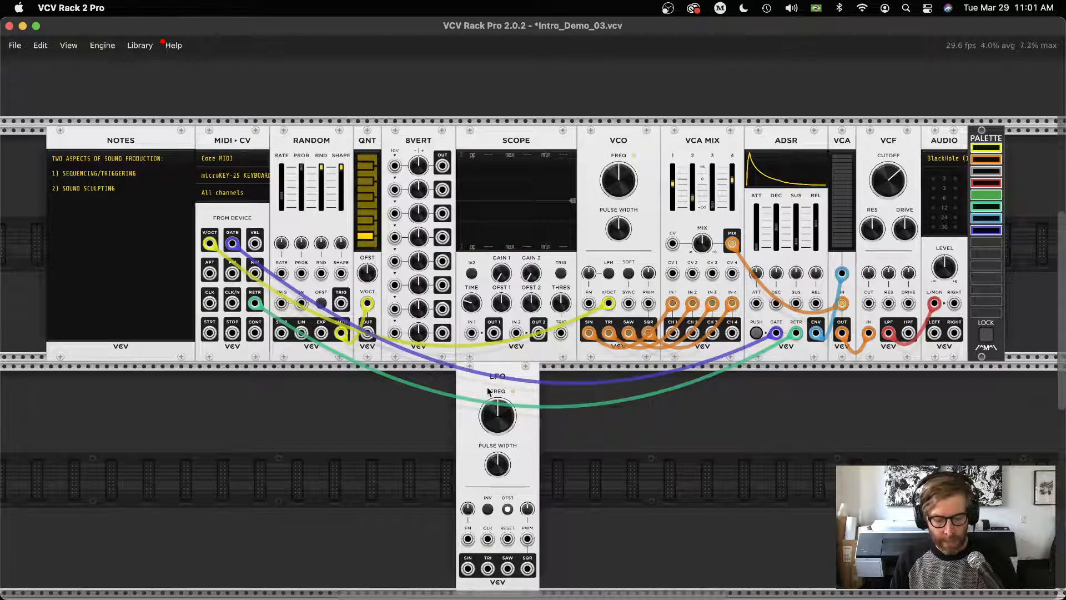
# Duplicate the LFO three times and line up the four LFOs side by side beneath the VCO, VCA MIX and ADSR modules.
pyautogui.hotkey('ctrl', 'd')
pyautogui.hotkey('ctrl', 'd')
pyautogui.hotkey('ctrl', 'd')
pyautogui.moveTo(279, 386); pyautogui.dragTo(673, 433)
pyautogui.moveTo(341, 376); pyautogui.dragTo(636, 377)
pyautogui.scroll(-3, 636, 378)
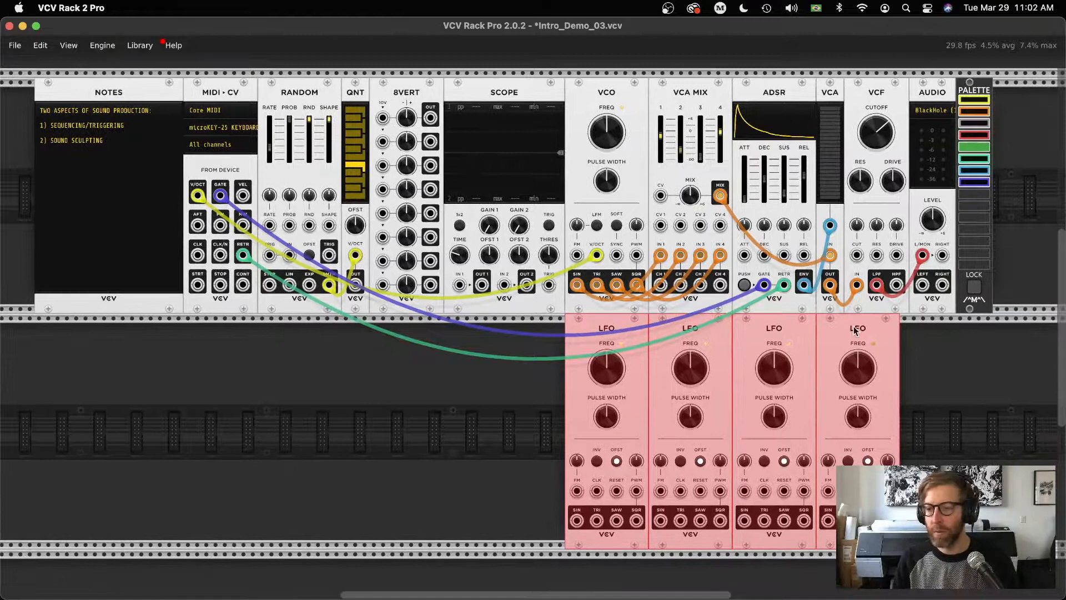
pyautogui.moveTo(855, 331); pyautogui.dragTo(769, 333)
pyautogui.click(881, 373)
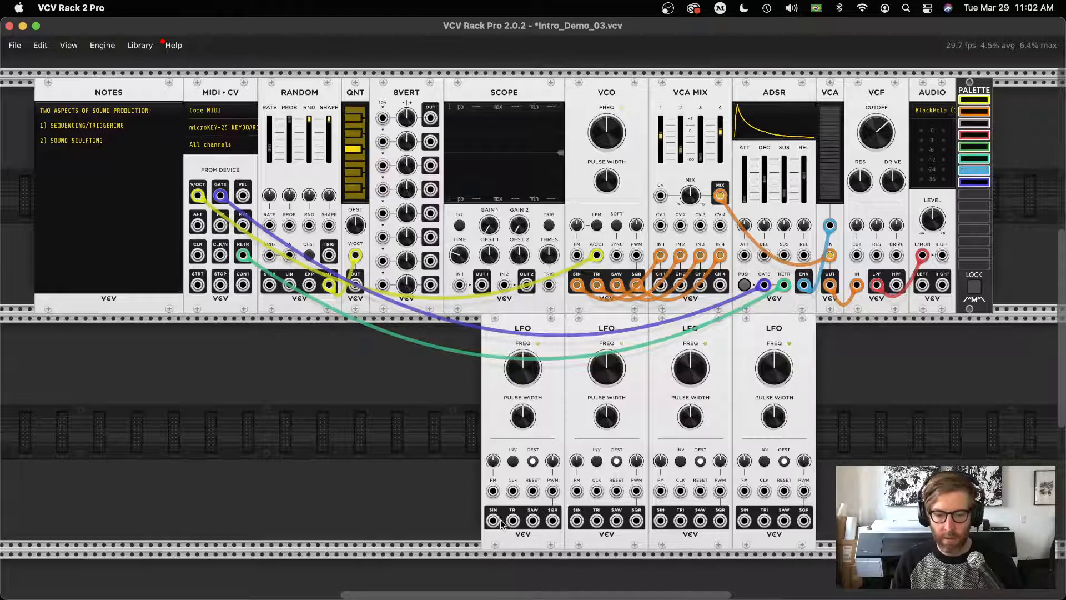
# Patch the sine outputs of the four LFOs, in order, into the CV 1 to CV 4 inputs of VCA MIX.
pyautogui.moveTo(494, 519); pyautogui.dragTo(661, 225)
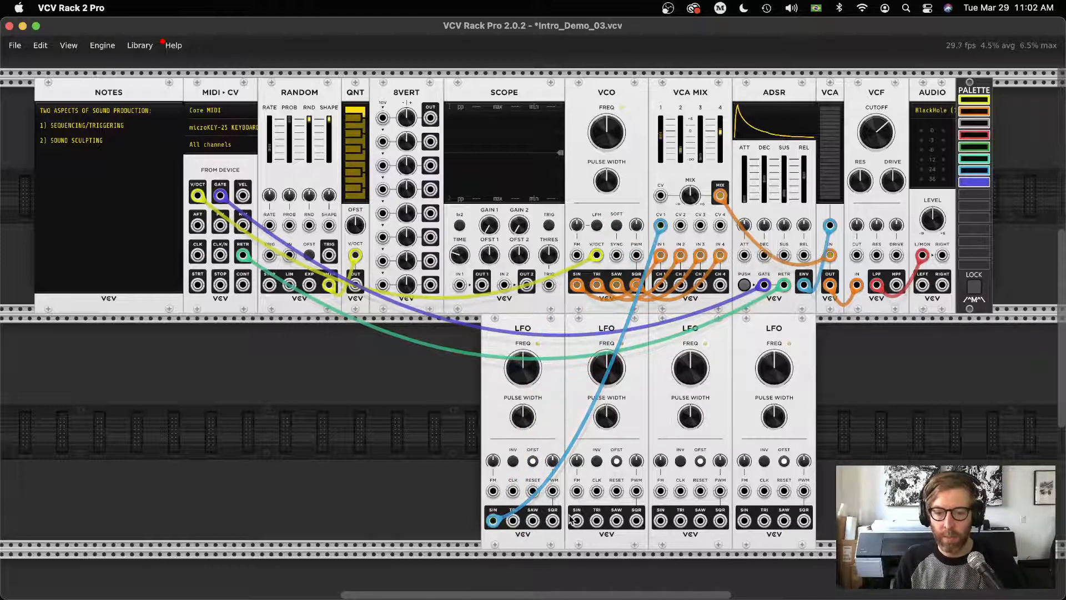
pyautogui.moveTo(577, 520); pyautogui.dragTo(680, 225)
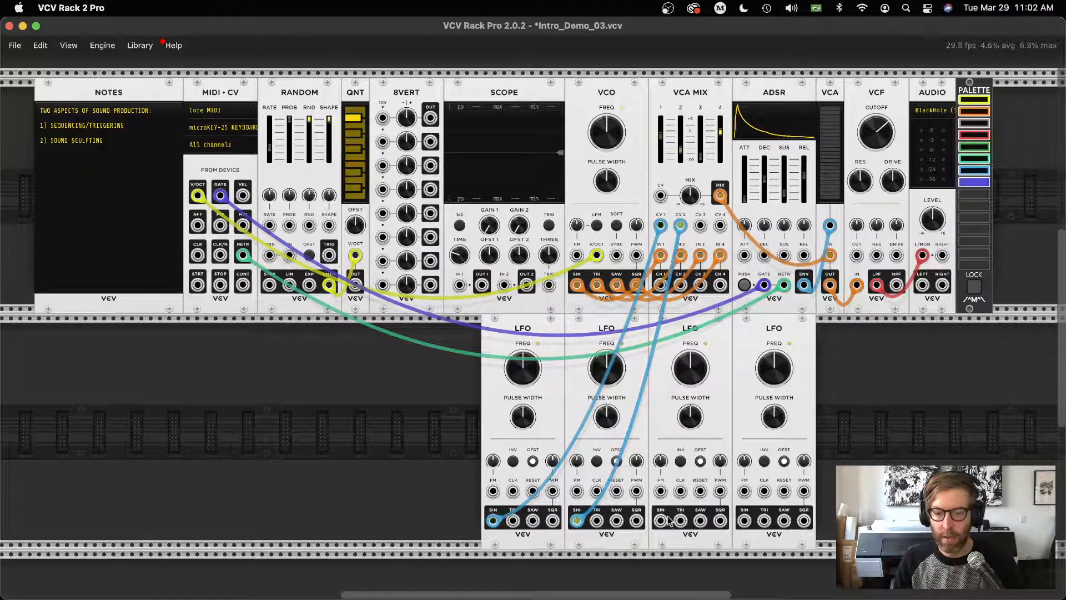
pyautogui.moveTo(661, 520); pyautogui.dragTo(701, 225)
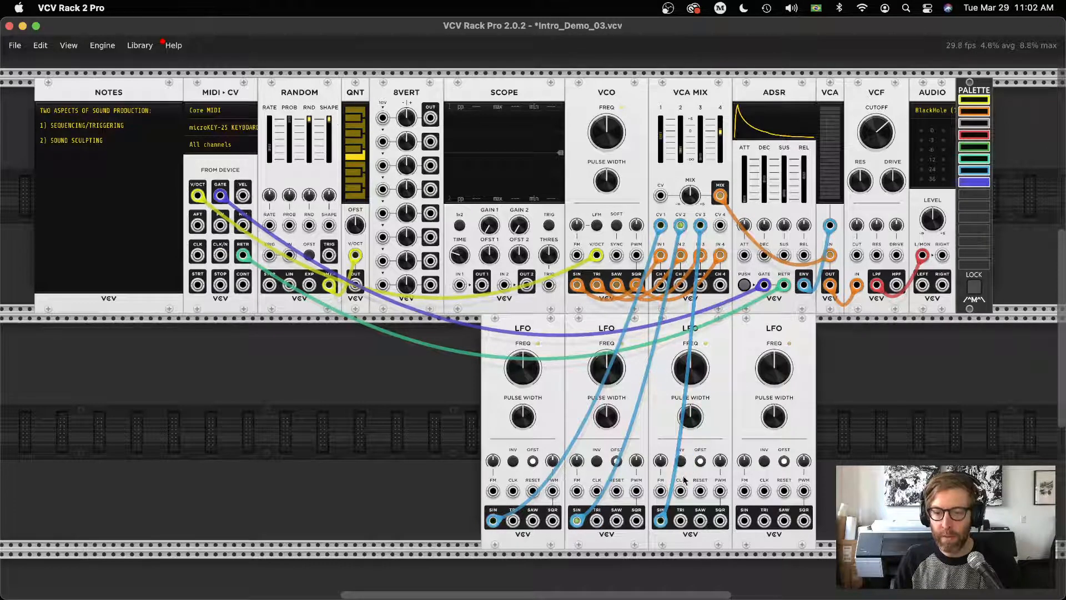
pyautogui.moveTo(744, 520); pyautogui.dragTo(720, 225)
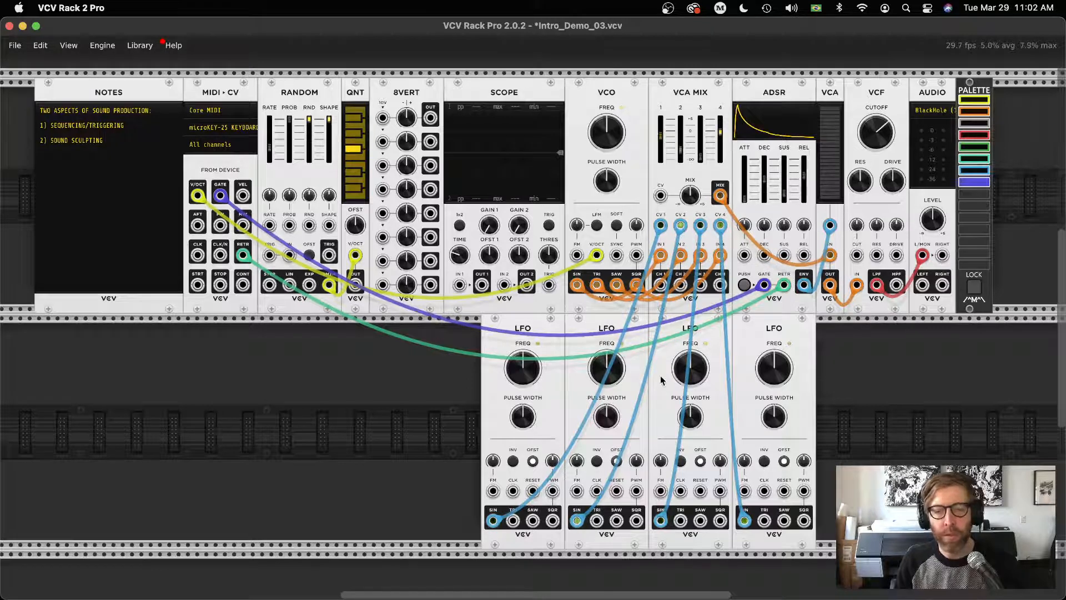
# Lower the frequency of all four LFOs to very slow, slightly different rates.
pyautogui.moveTo(522, 367); pyautogui.dragTo(522, 397)
pyautogui.moveTo(606, 368); pyautogui.dragTo(606, 392)
pyautogui.moveTo(693, 367); pyautogui.dragTo(693, 391)
pyautogui.moveTo(783, 376); pyautogui.dragTo(783, 380)
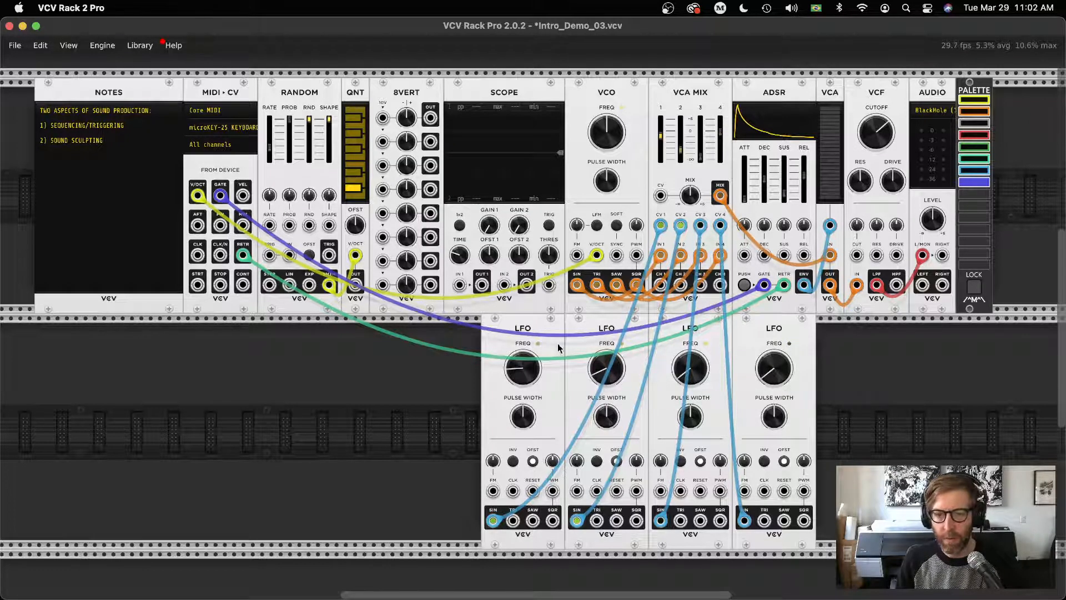
pyautogui.moveTo(531, 376); pyautogui.dragTo(532, 378)
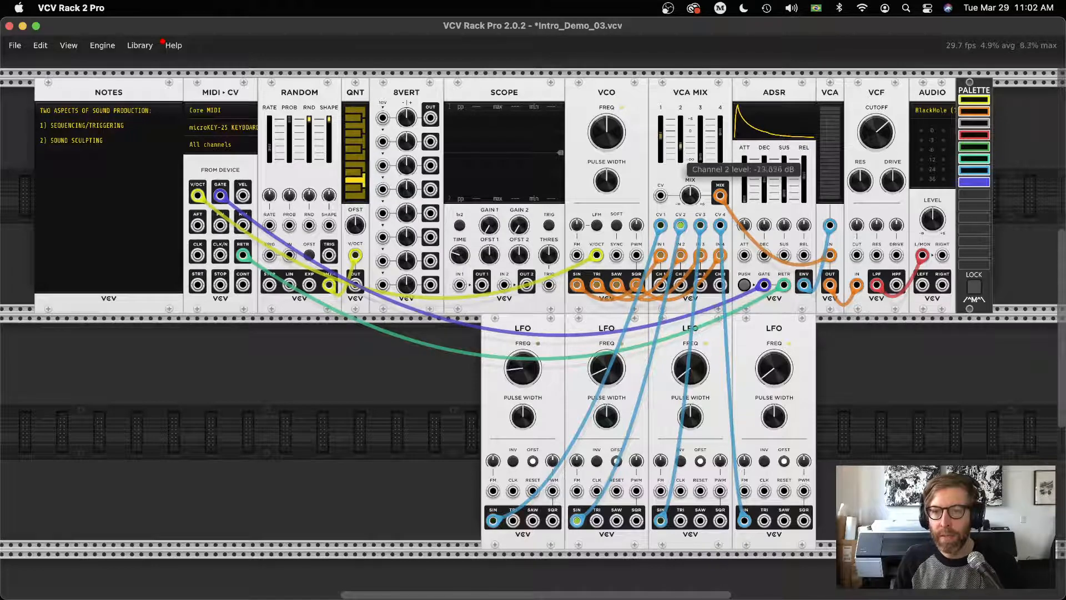
# Even out the VCA MIX channel levels, with channel 4 at about -7 dB, and raise the ADSR sustain to about 70%.
pyautogui.moveTo(703, 159)
pyautogui.moveTo(700, 147); pyautogui.dragTo(720, 135)
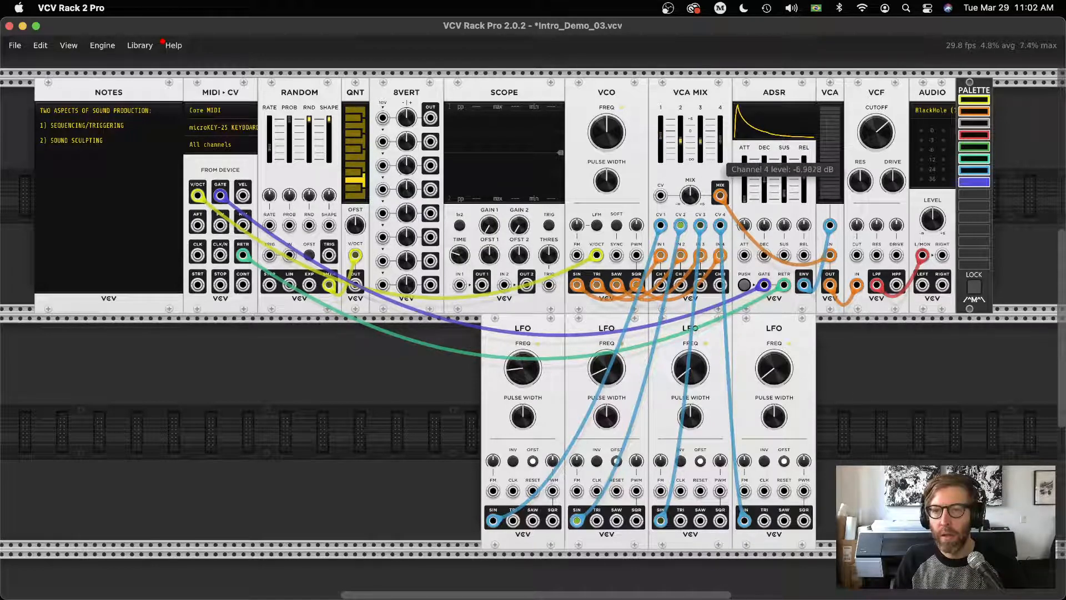
pyautogui.moveTo(661, 133)
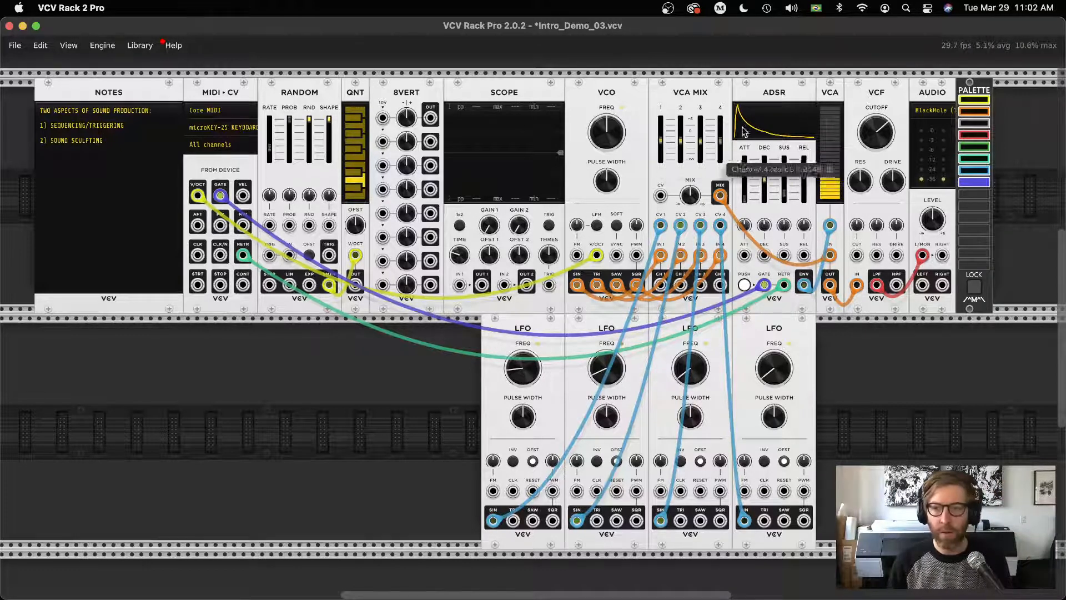
pyautogui.moveTo(785, 192)
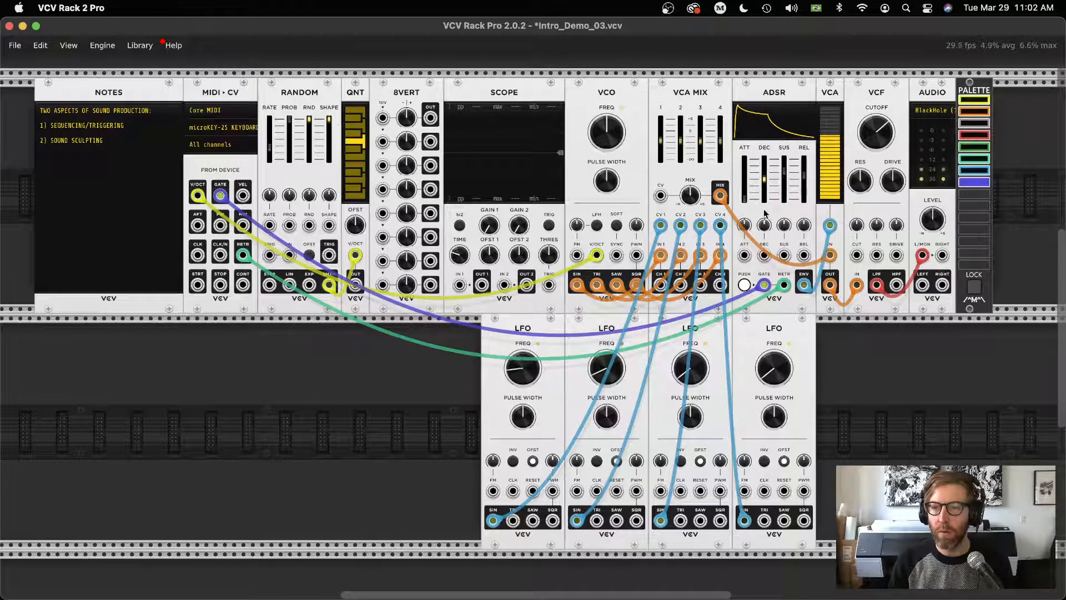
# Raise the frequencies of the four LFOs moderately so each modulates faster at its own rate.
pyautogui.moveTo(519, 367); pyautogui.dragTo(520, 317)
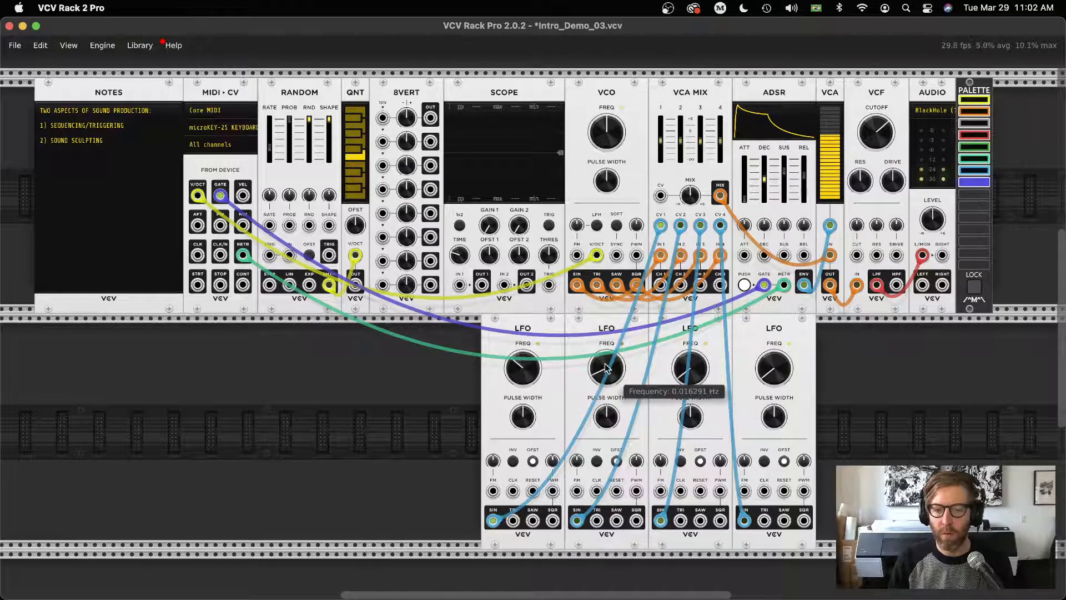
pyautogui.moveTo(604, 363); pyautogui.dragTo(604, 347)
pyautogui.moveTo(691, 366); pyautogui.dragTo(691, 294)
pyautogui.moveTo(772, 365); pyautogui.dragTo(771, 319)
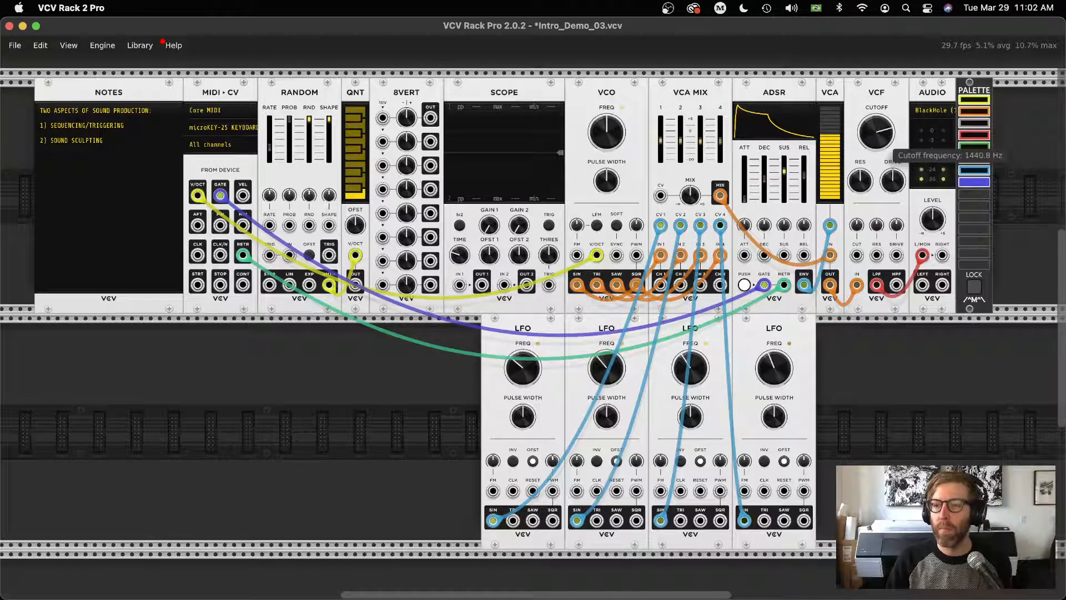
# Set the VCF cutoff frequency to about 1756 Hz and reduce its resonance slightly.
pyautogui.moveTo(876, 132); pyautogui.dragTo(881, 134)
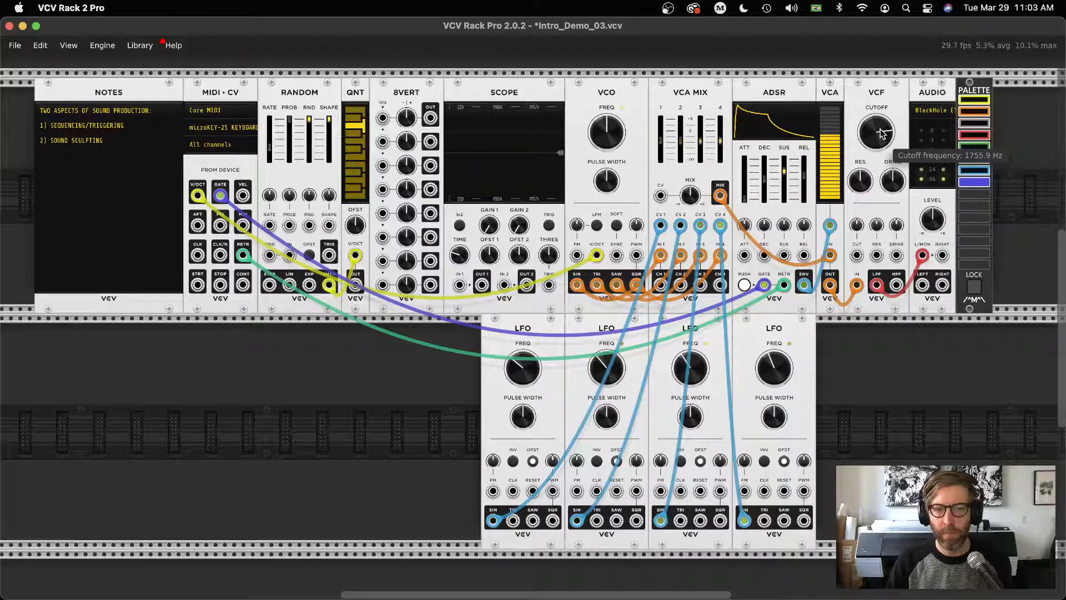
pyautogui.moveTo(860, 180); pyautogui.dragTo(860, 183)
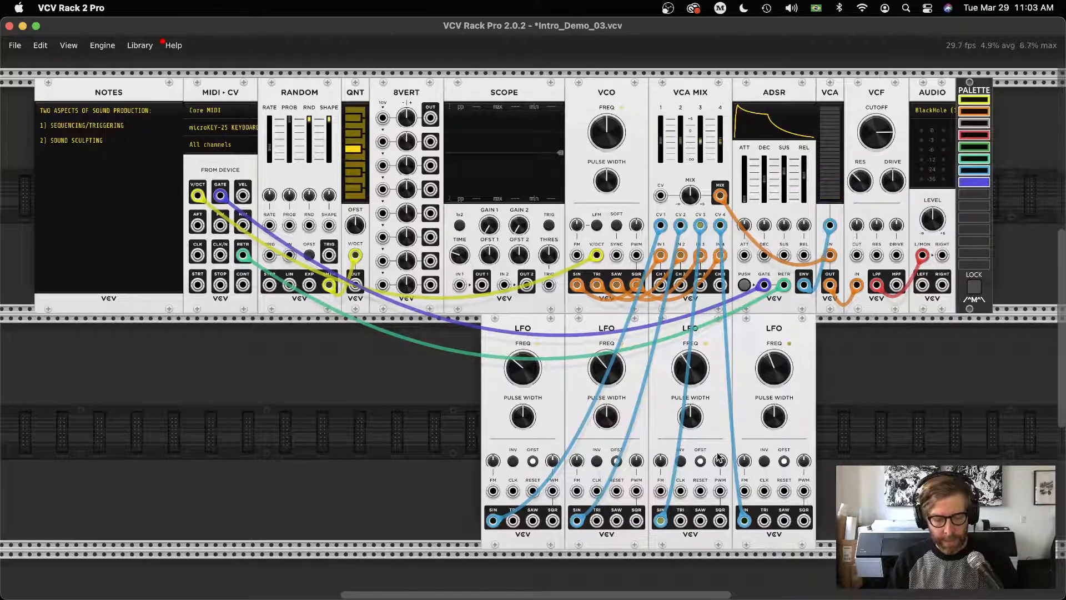
# Patch the fourth LFO's sawtooth output into the VCF cutoff input and move that cable's source to the triangle output.
pyautogui.press('7')
pyautogui.moveTo(784, 522); pyautogui.dragTo(858, 222)
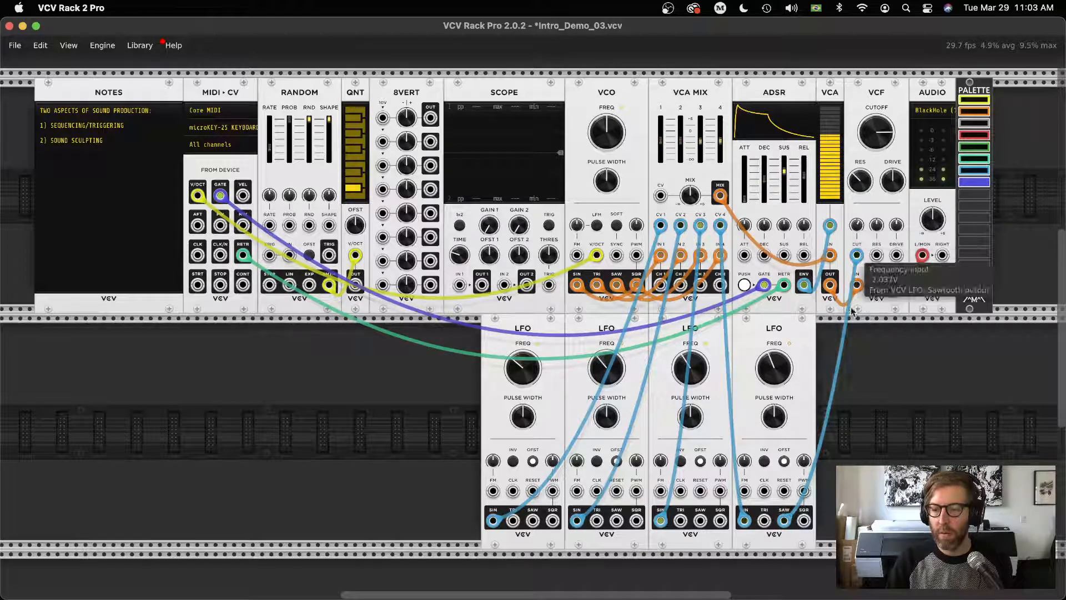
pyautogui.moveTo(784, 520); pyautogui.dragTo(764, 520)
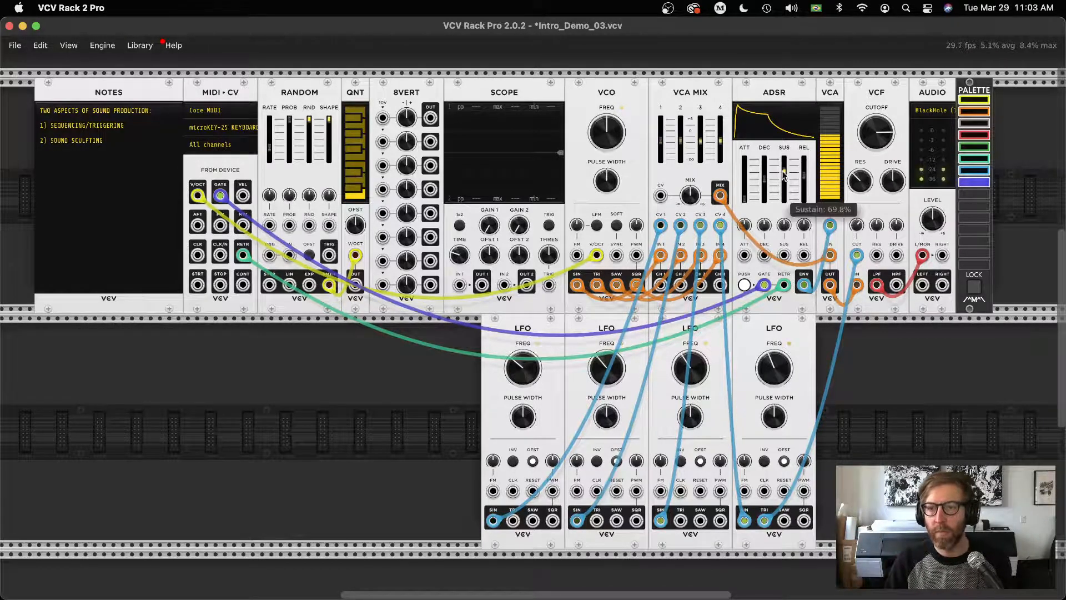
# Set VCA MIX channel 1 to about -2.6 dB and lengthen the ADSR envelope's decay and its attack, the latter to about 497 ms.
pyautogui.moveTo(658, 139); pyautogui.dragTo(657, 138)
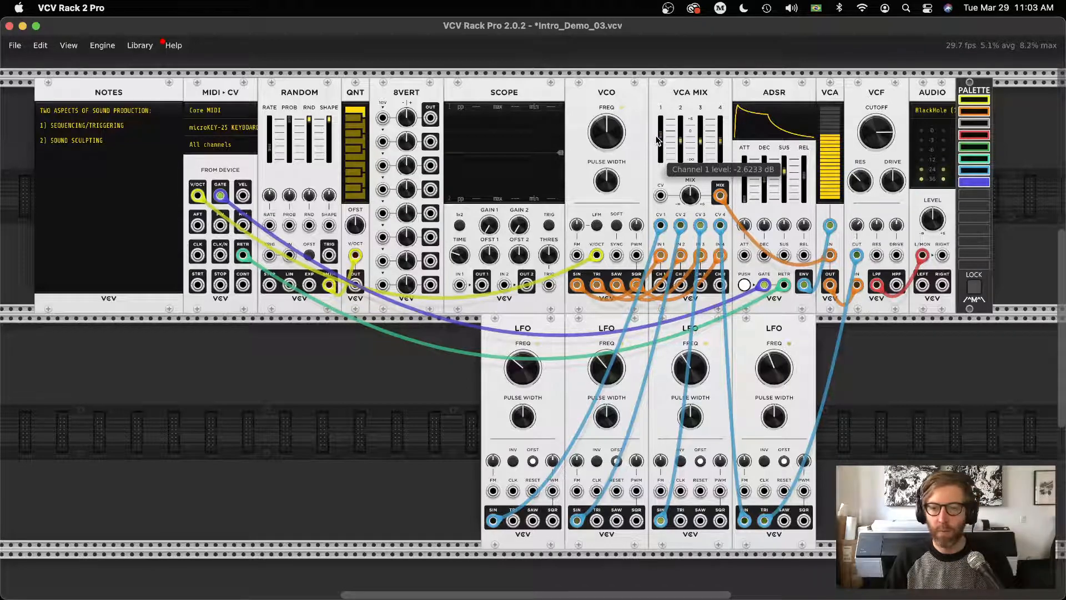
pyautogui.scroll(-1, 388, 378)
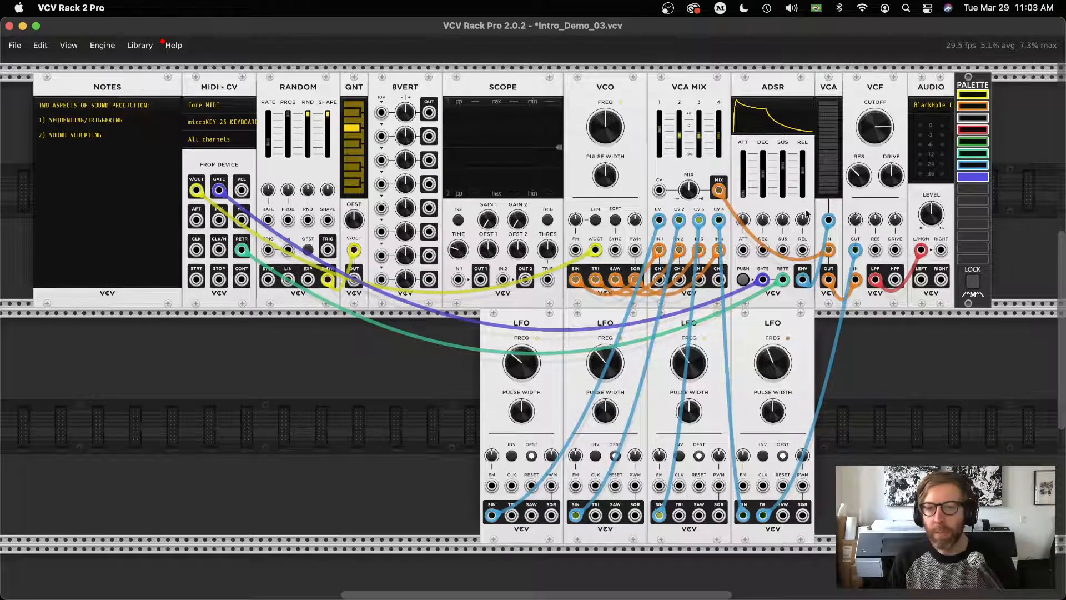
pyautogui.moveTo(744, 192)
pyautogui.moveTo(744, 193); pyautogui.dragTo(744, 176)
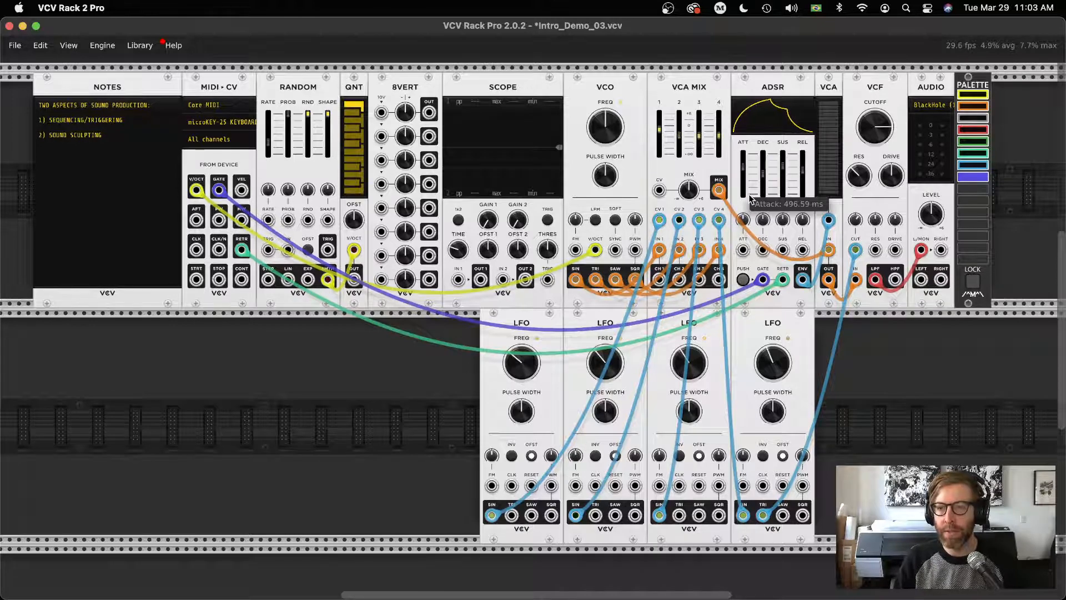
pyautogui.moveTo(765, 176)
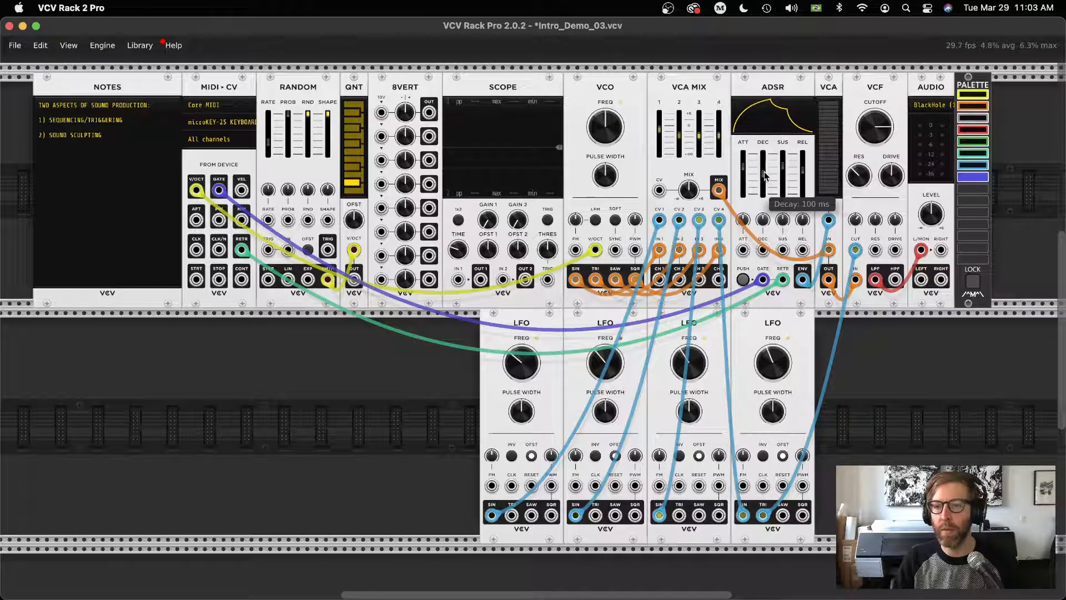
pyautogui.moveTo(765, 176); pyautogui.dragTo(765, 167)
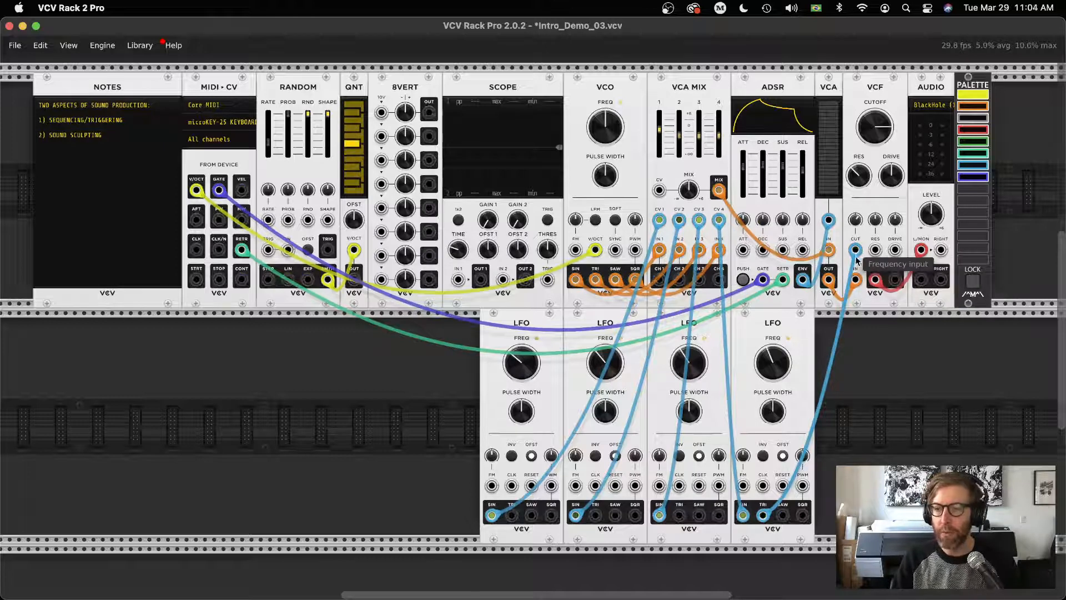
# Reduce the VCF cutoff frequency CV amount to about 15%.
pyautogui.moveTo(855, 250)
pyautogui.mouseDown()
pyautogui.moveTo(822, 361)
pyautogui.moveTo(854, 250)
pyautogui.mouseUp()
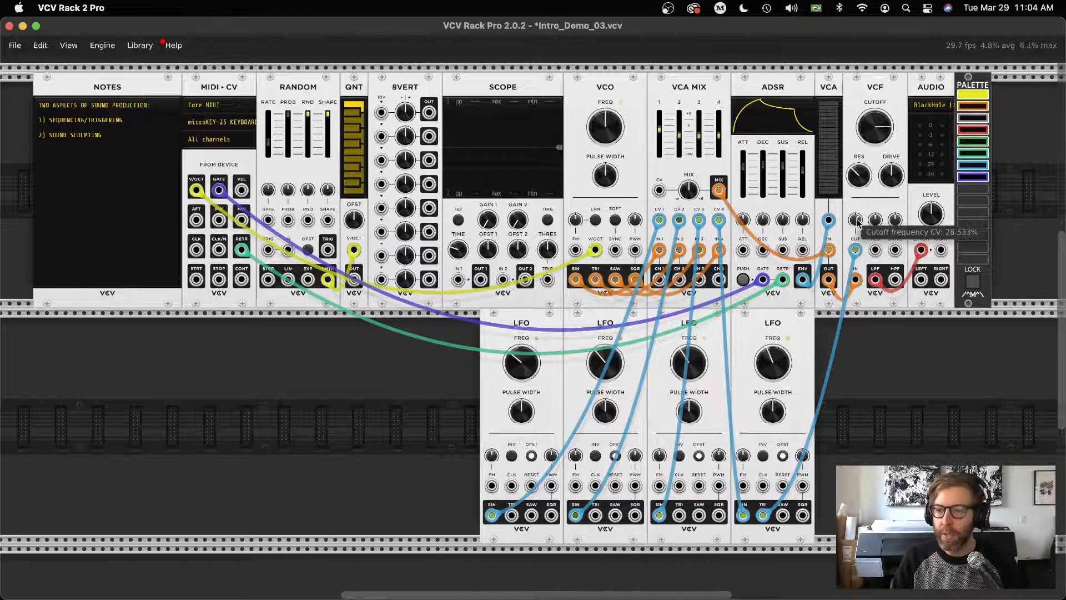
pyautogui.moveTo(855, 220); pyautogui.dragTo(855, 213)
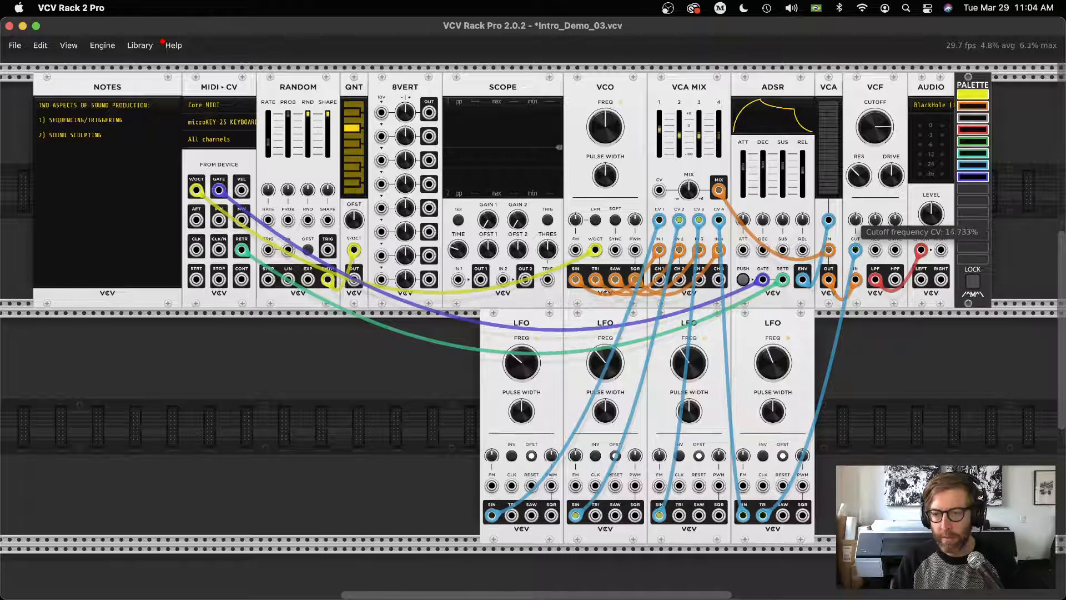
# Try the VCF cutoff frequency CV amount at 100%, reduce it again and fine-tune the cutoff frequency.
pyautogui.doubleClick(857, 221)
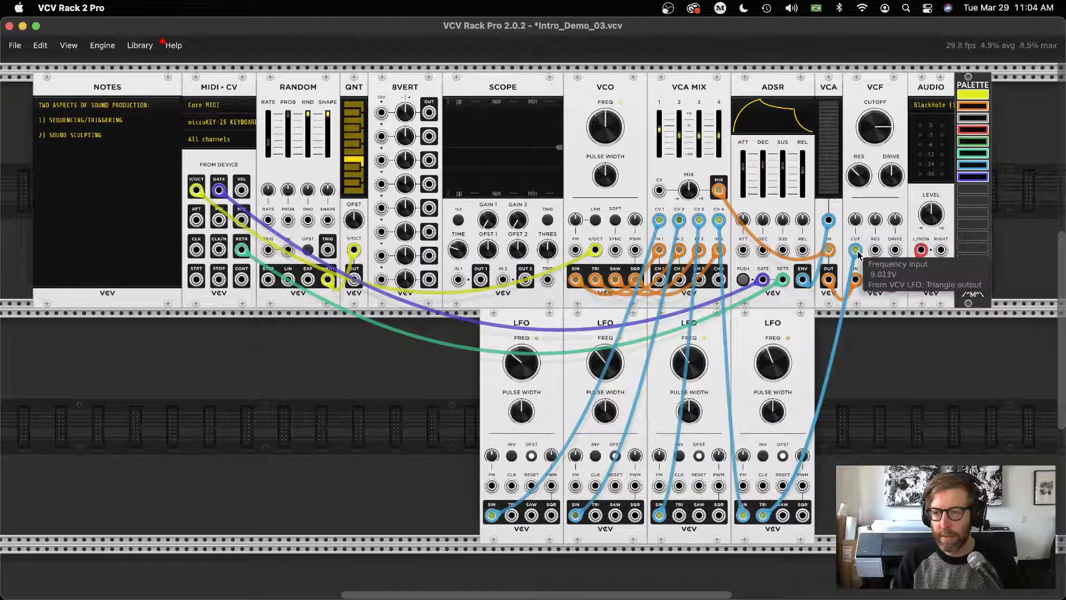
pyautogui.moveTo(857, 222); pyautogui.dragTo(856, 206)
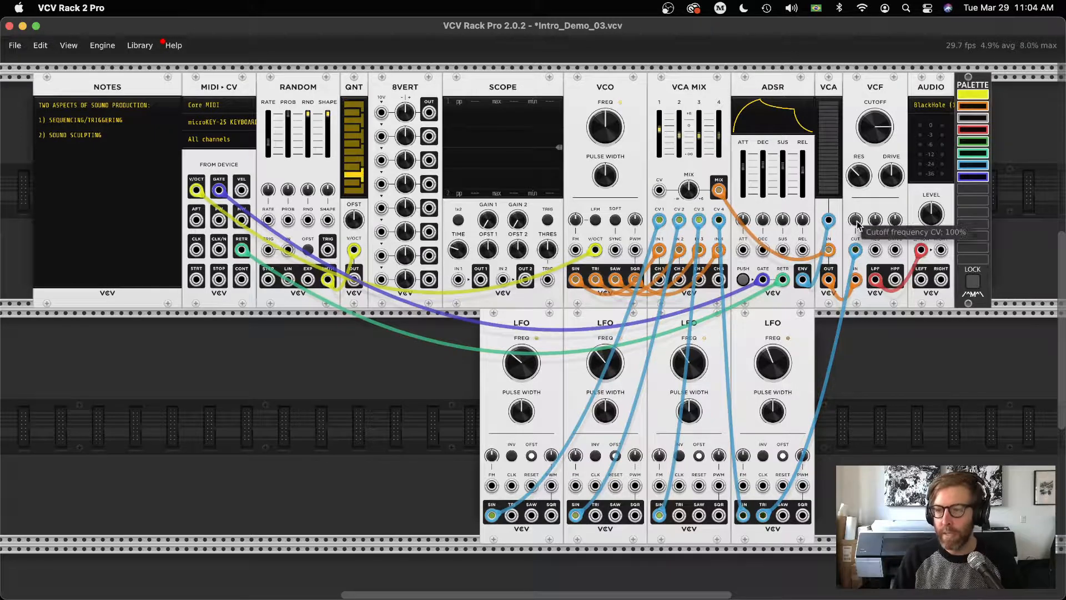
pyautogui.moveTo(854, 220)
pyautogui.mouseDown()
pyautogui.moveTo(855, 244)
pyautogui.moveTo(855, 222)
pyautogui.mouseUp()
pyautogui.moveTo(872, 134); pyautogui.dragTo(872, 131)
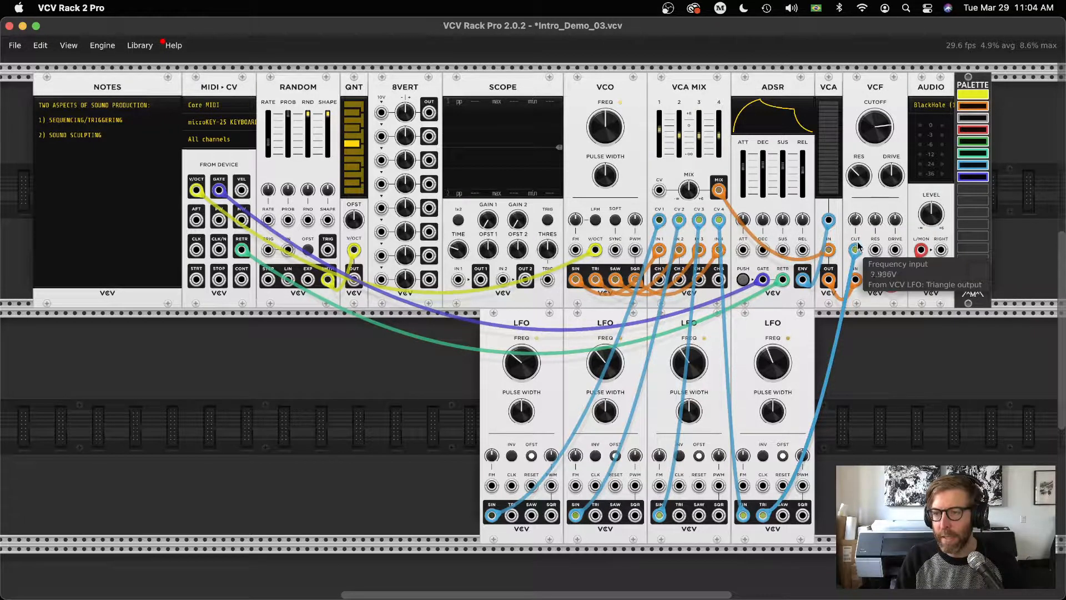
pyautogui.moveTo(855, 219); pyautogui.dragTo(855, 223)
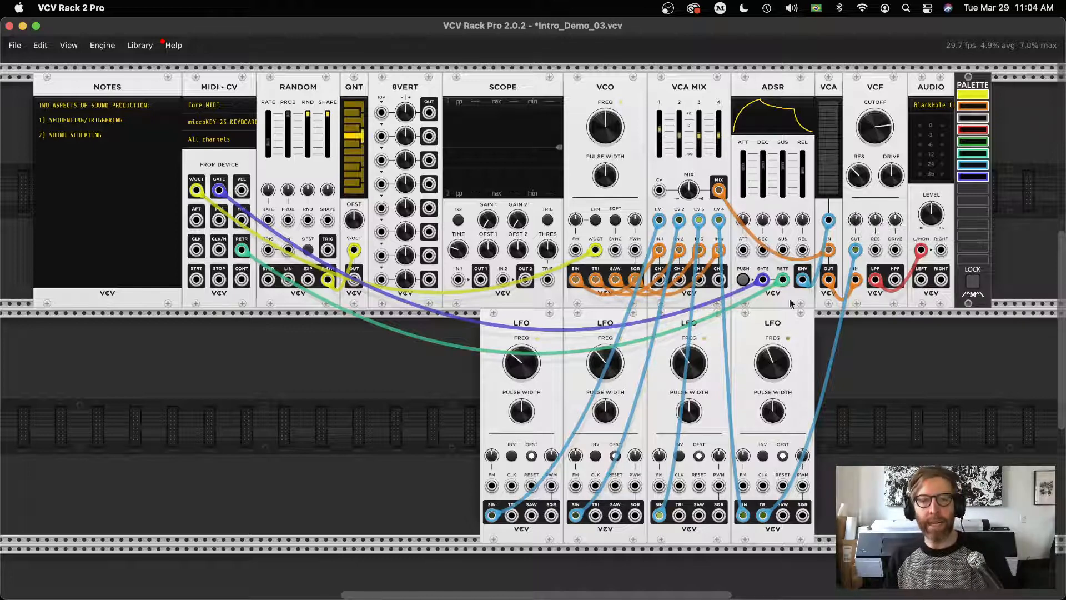
# Inspect the voltages and sources at the VCO's V/OCT pitch input and the VCA MIX channel 2 CV input.
pyautogui.scroll(1, 374, 398)
pyautogui.hscroll(1, 361, 395)
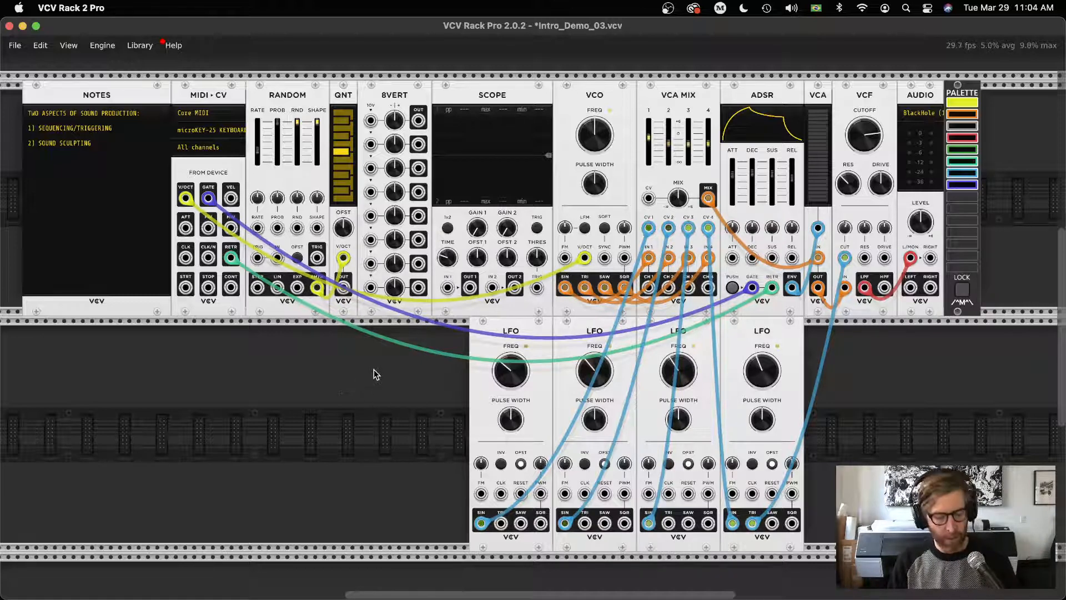
pyautogui.moveTo(587, 268)
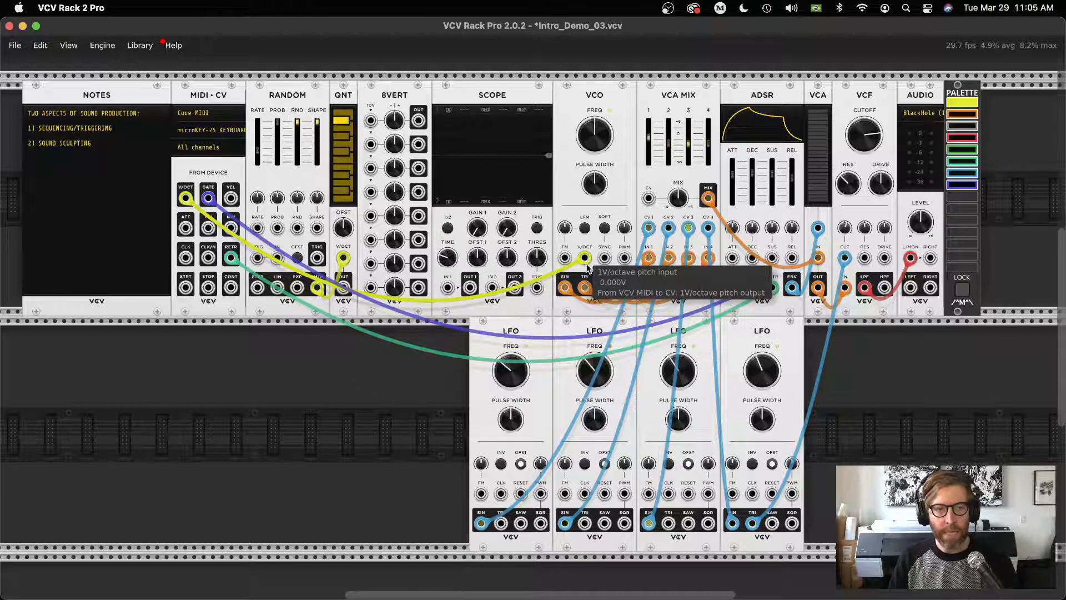
pyautogui.moveTo(669, 232)
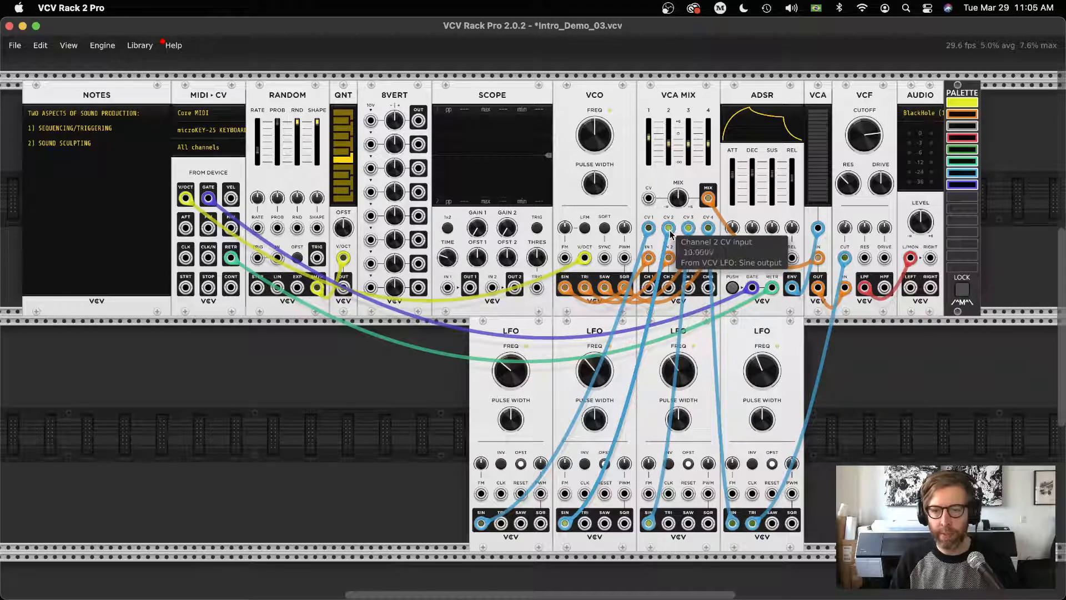
# Turn the tooltips display off and back on.
pyautogui.click(76, 47)
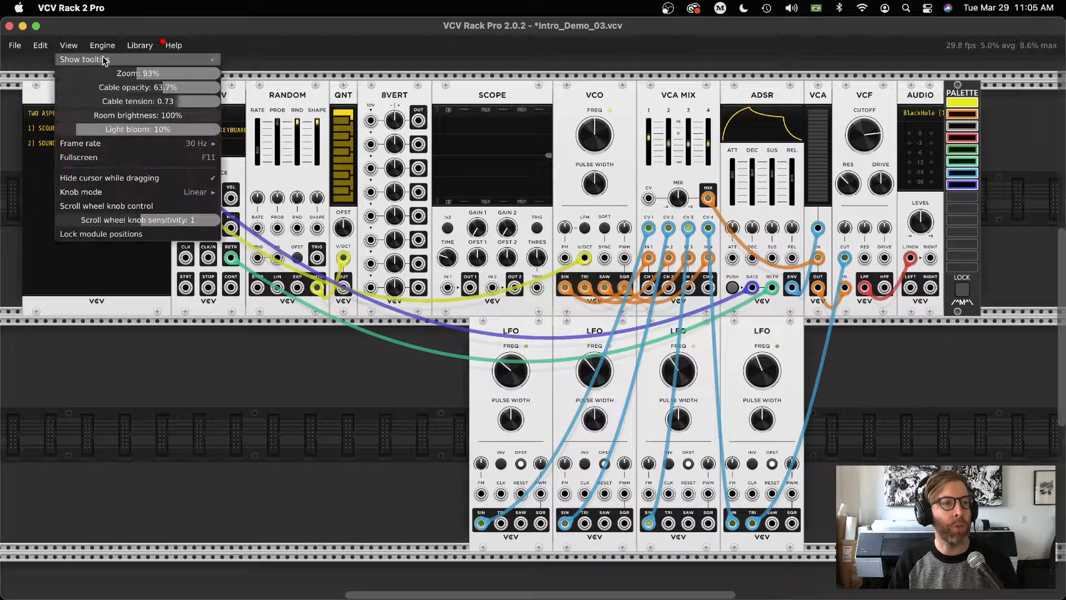
pyautogui.click(102, 59)
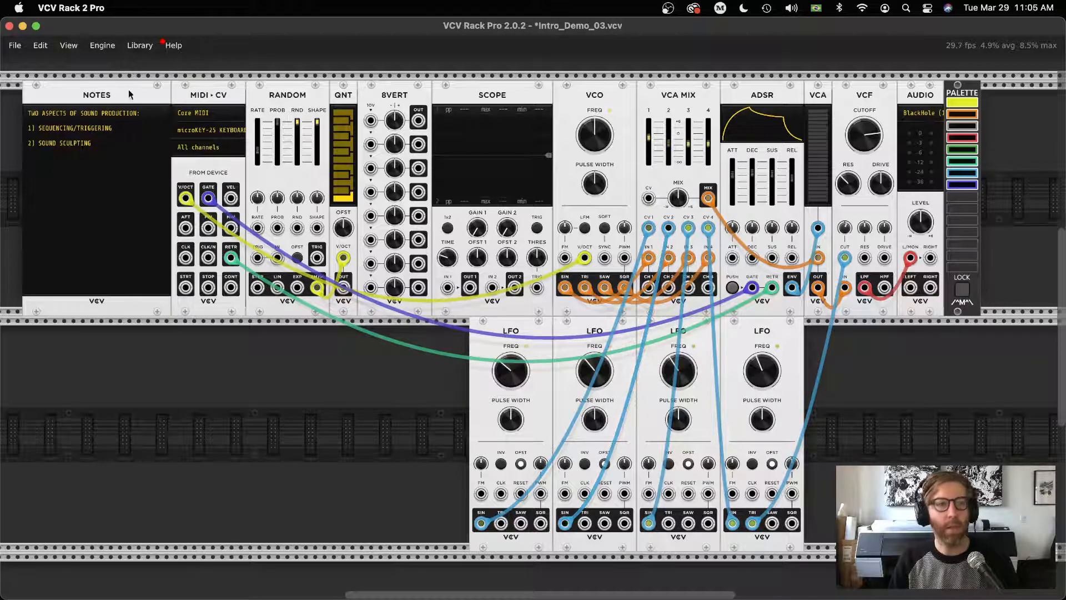
pyautogui.click(69, 45)
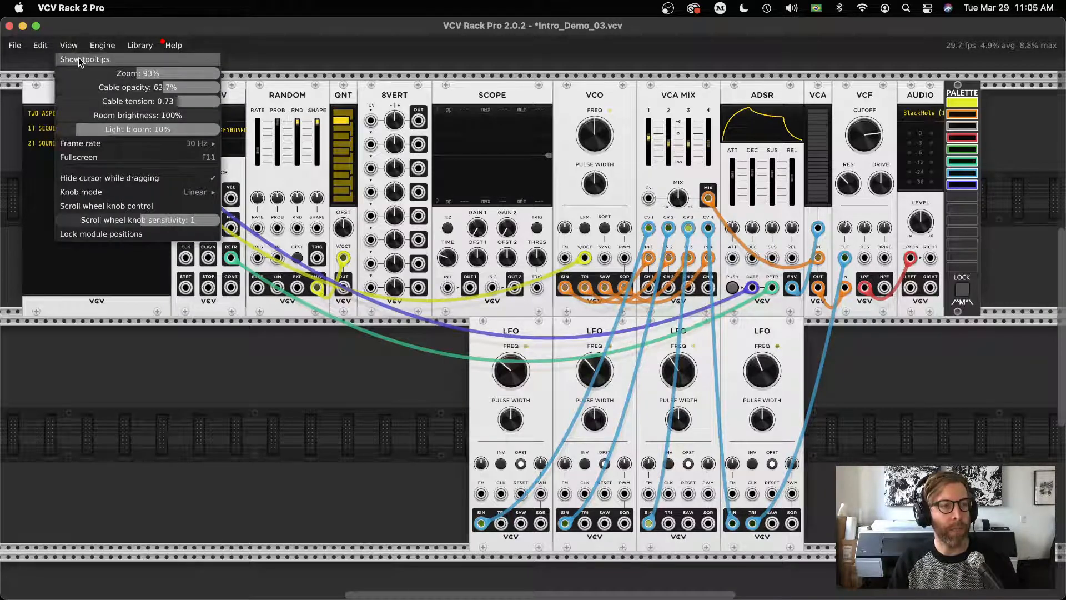
pyautogui.click(79, 60)
pyautogui.moveTo(669, 230)
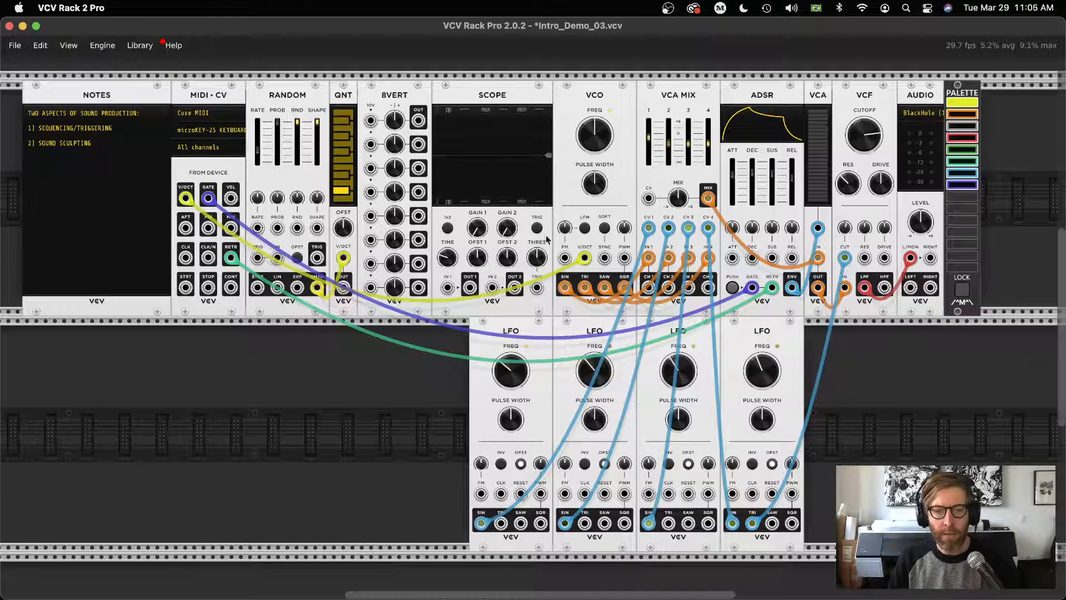
# Switch to V/OCT Values.docx in TextEdit, look through its note, voltage and frequency table, and return to VCV Rack.
pyautogui.press('super+Tab')
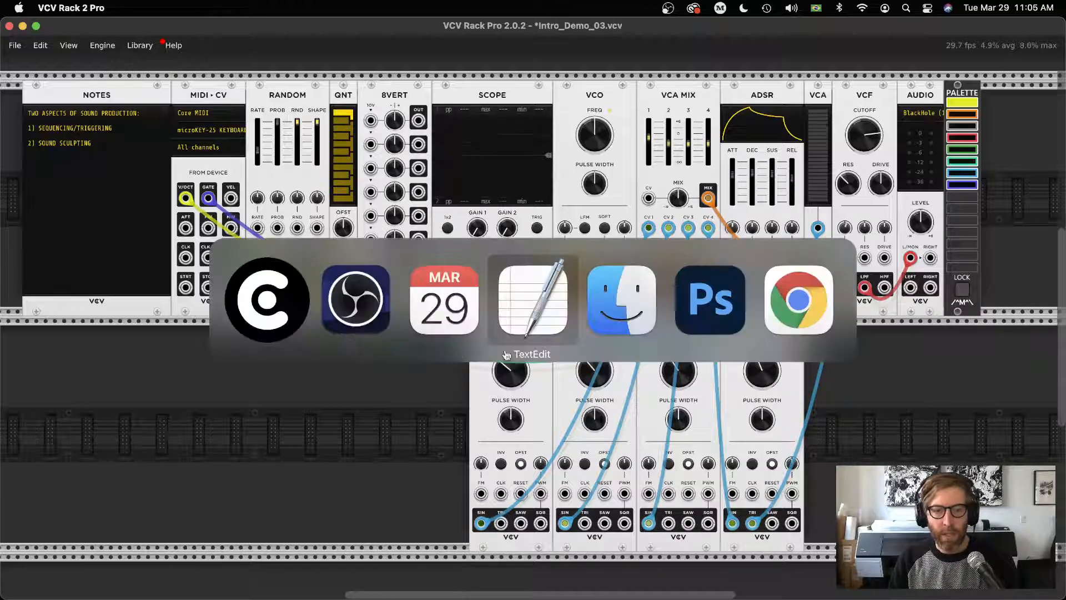
pyautogui.click(521, 314)
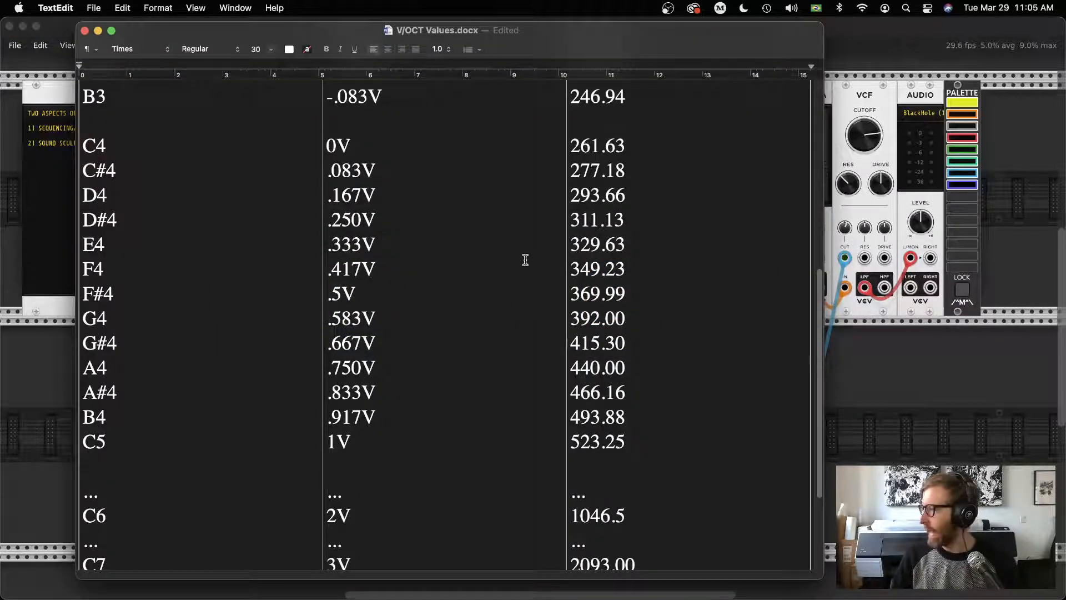
pyautogui.scroll(-1, 432, 324)
pyautogui.scroll(1, 432, 322)
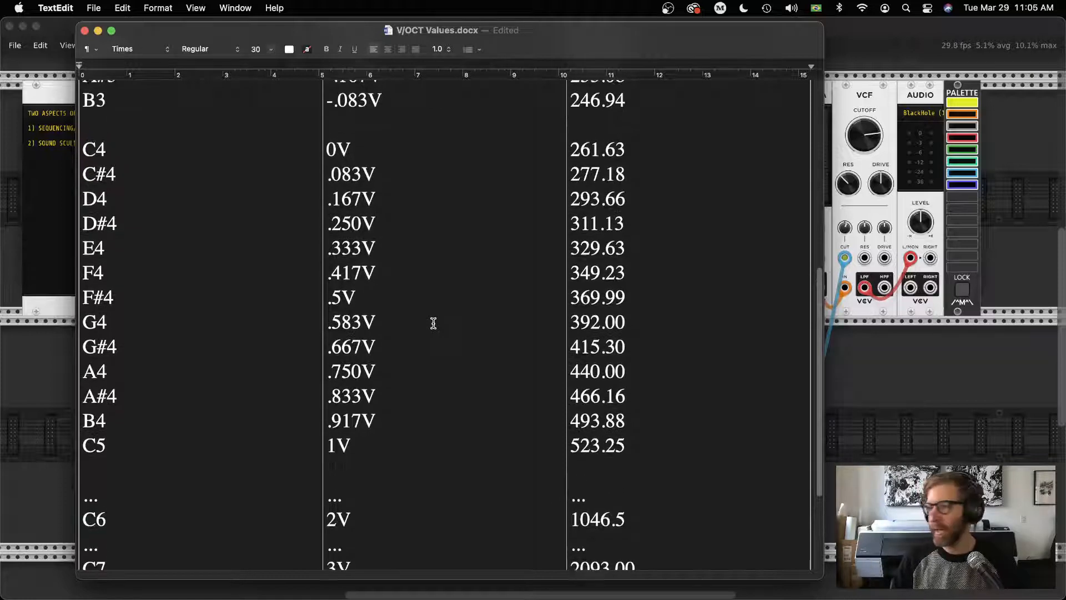
pyautogui.scroll(10, 433, 323)
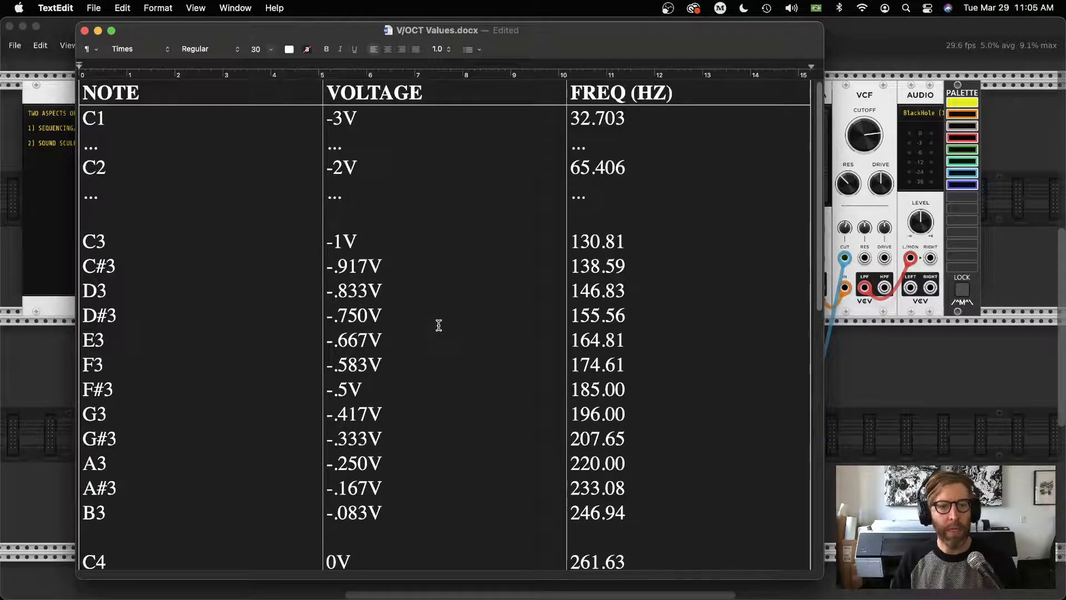
pyautogui.scroll(-10, 438, 325)
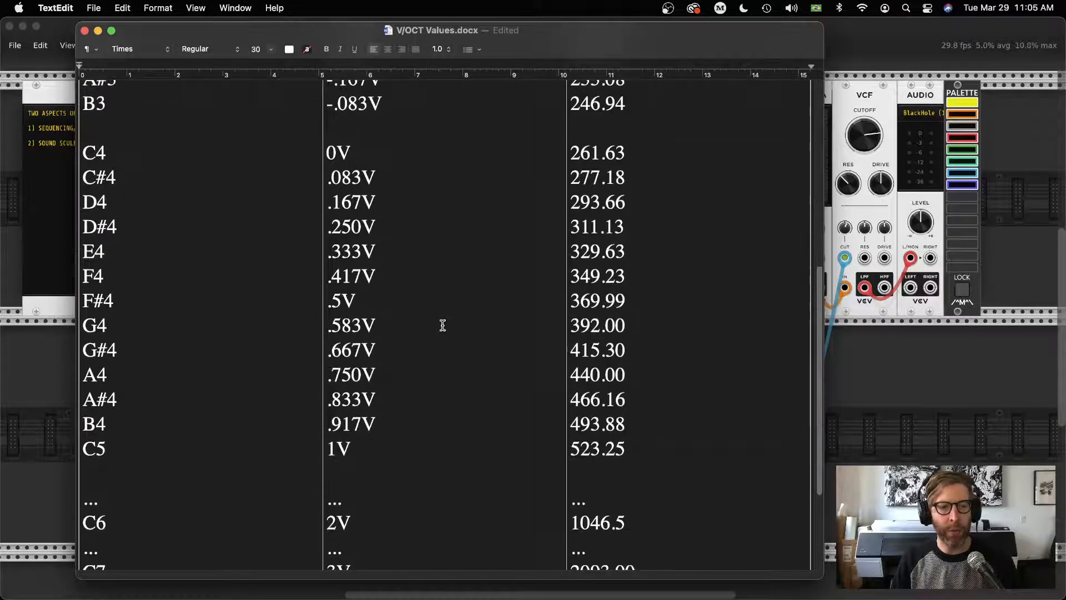
pyautogui.scroll(1, 443, 325)
pyautogui.scroll(-1, 452, 331)
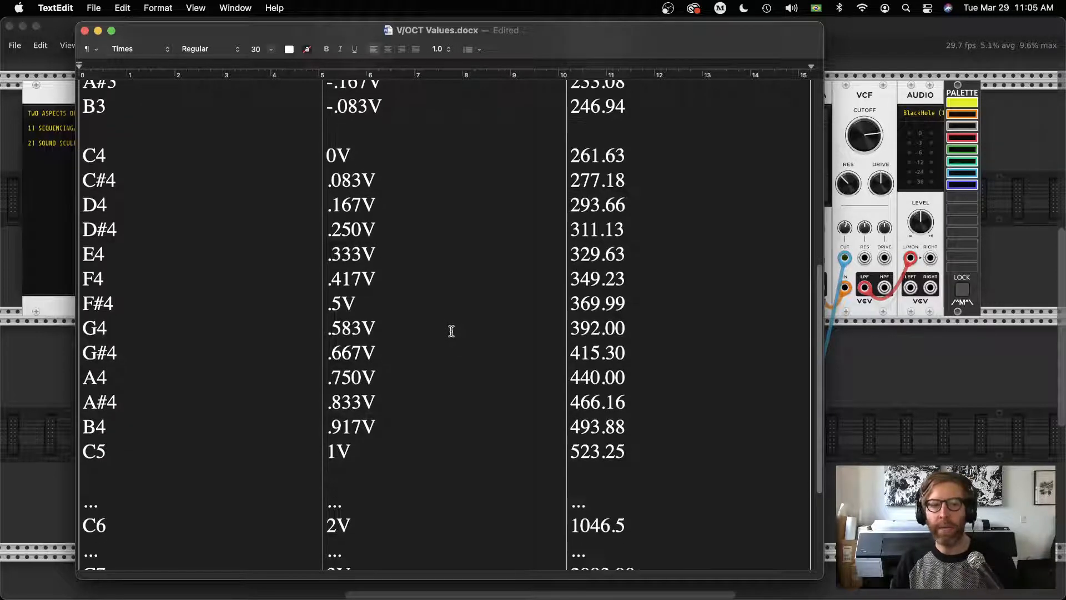
pyautogui.scroll(-2, 451, 331)
pyautogui.scroll(2, 450, 328)
pyautogui.scroll(-1, 459, 326)
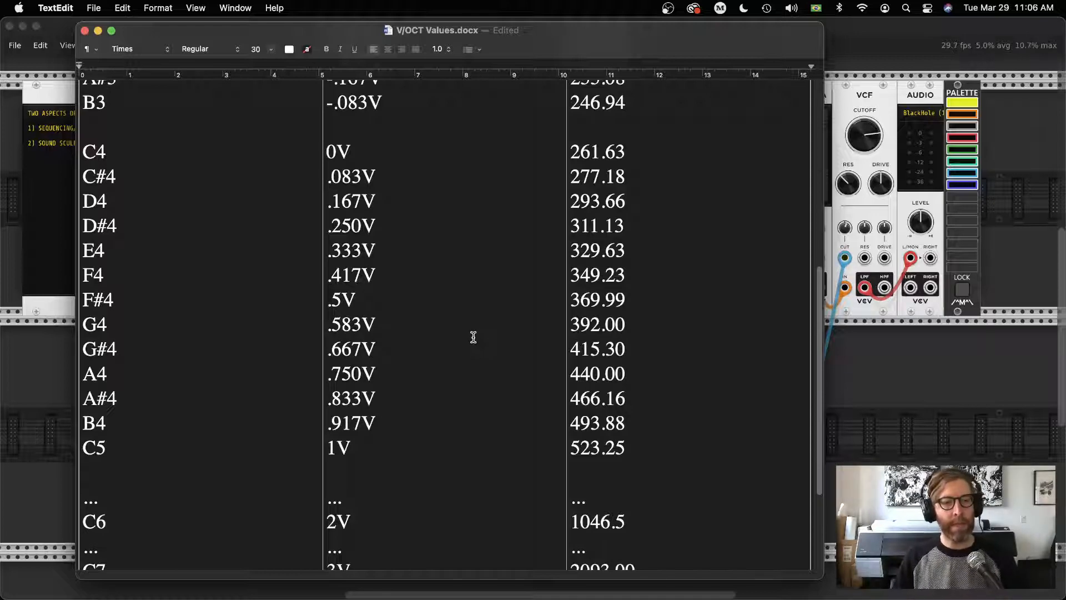
pyautogui.click(24, 371)
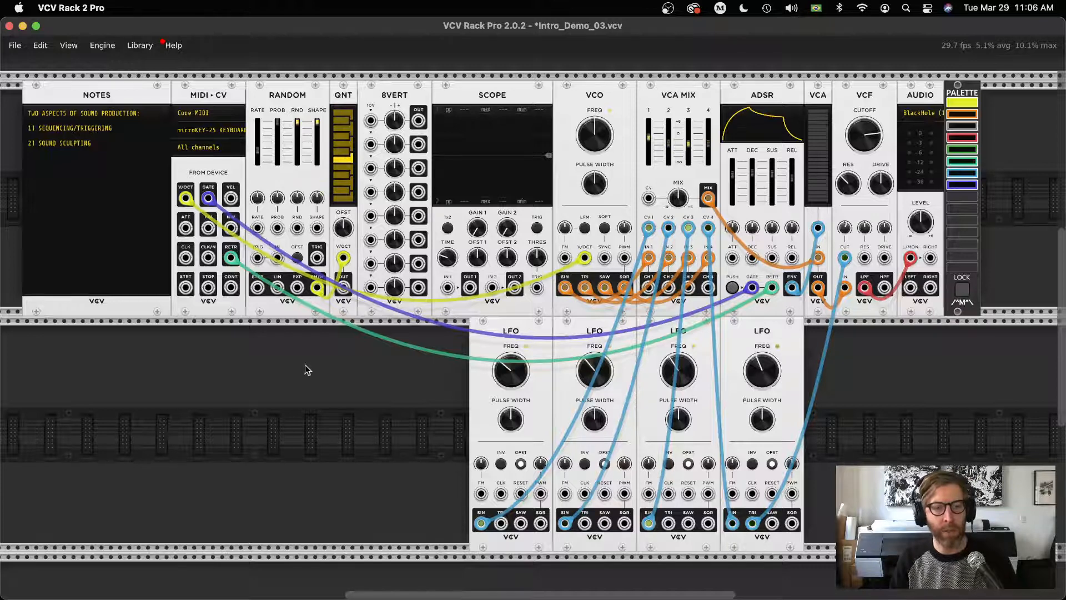
# Return to the TextEdit table and highlight the notes from C4 to C5, followed by their matching voltages from 0V to 1V.
pyautogui.press('super+Tab')
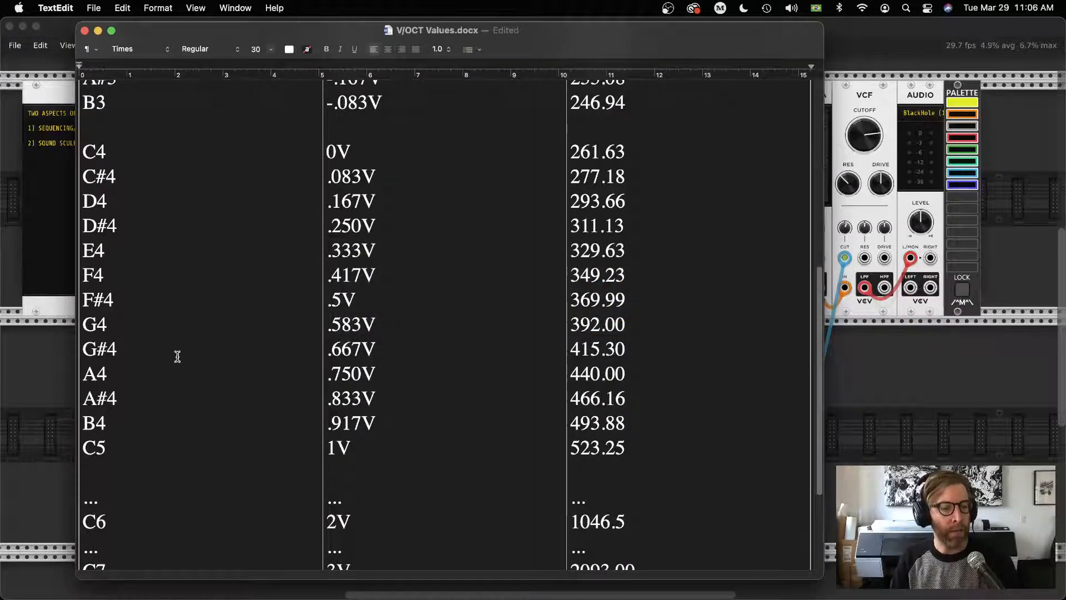
pyautogui.moveTo(83, 152); pyautogui.dragTo(129, 457)
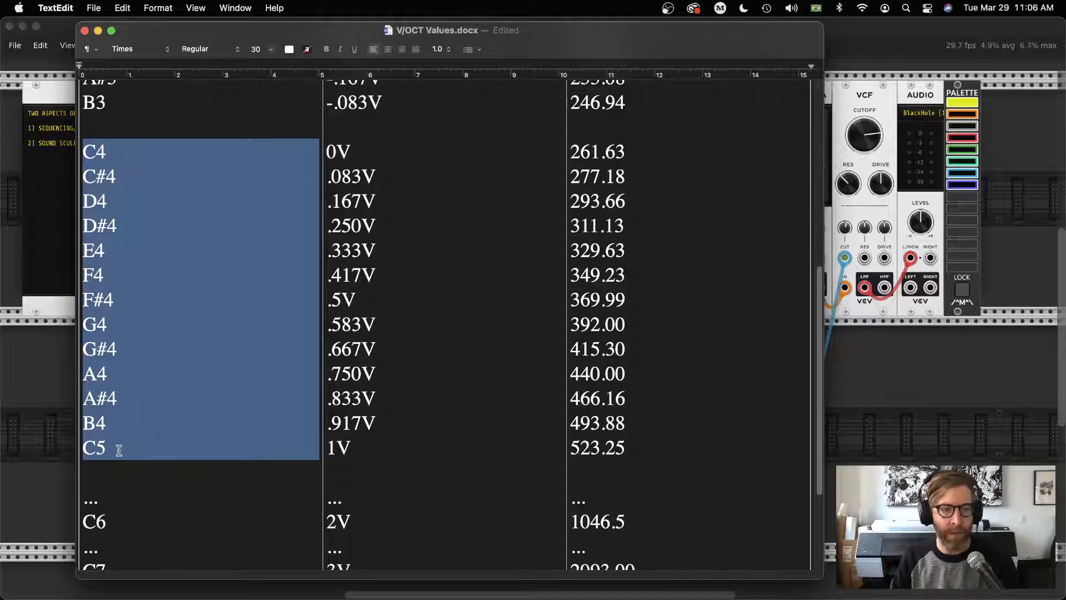
pyautogui.click(114, 298)
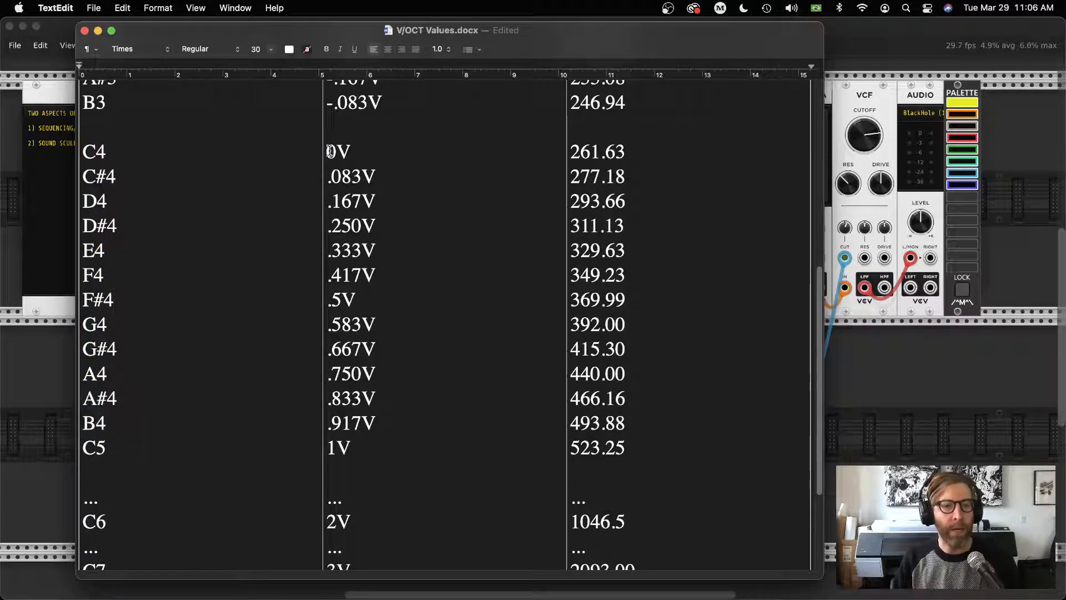
pyautogui.moveTo(330, 152); pyautogui.dragTo(381, 441)
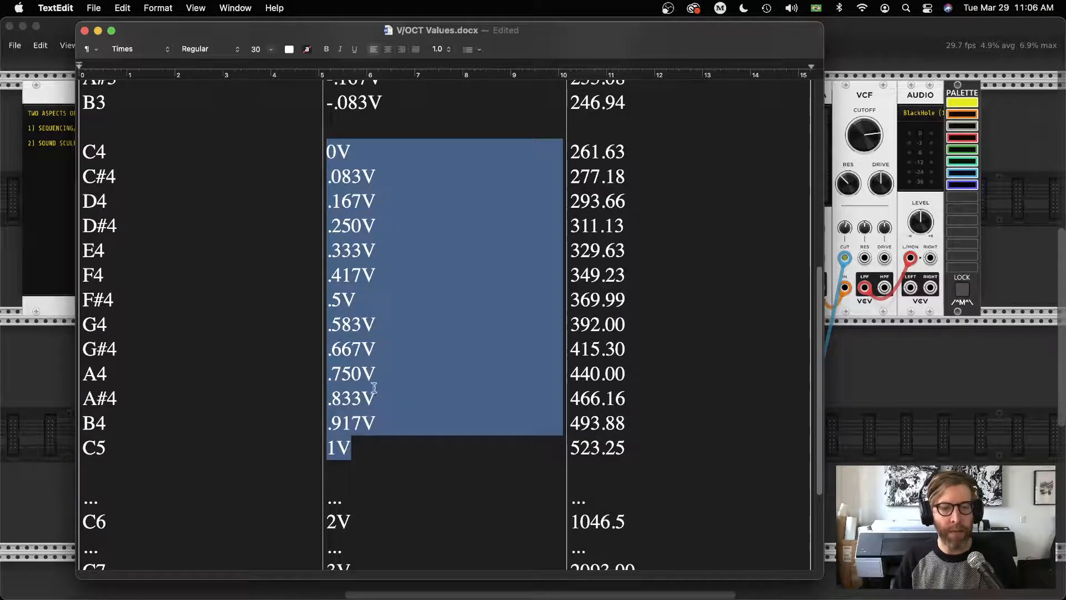
pyautogui.click(362, 168)
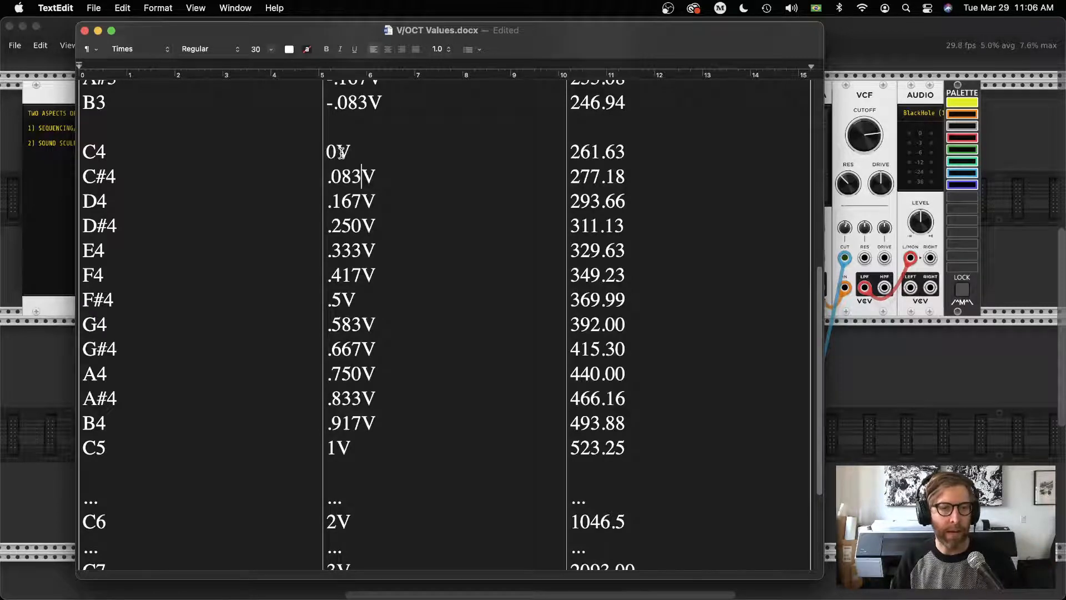
# Highlight the 0V and C4 entries in the table, and check the VCO's 1V/octave pitch input in VCV Rack.
pyautogui.doubleClick(332, 152)
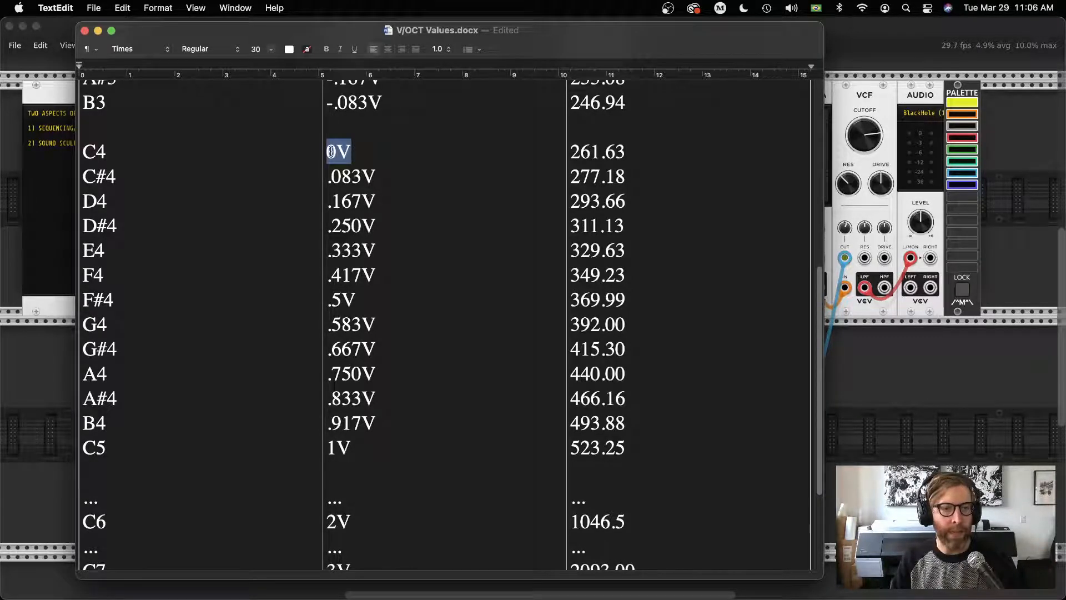
pyautogui.click(332, 152)
pyautogui.doubleClick(105, 152)
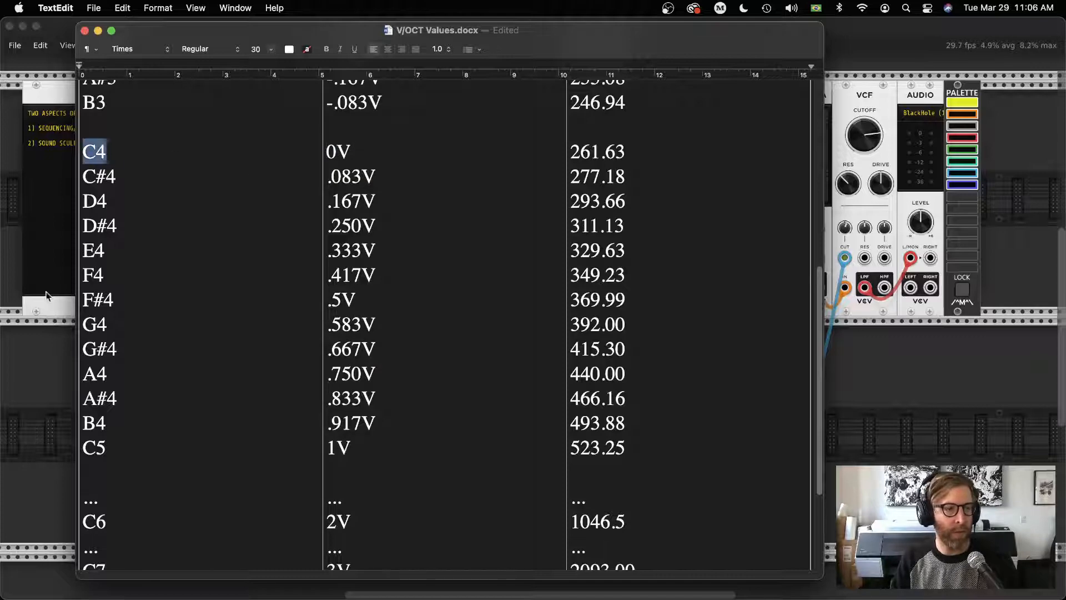
pyautogui.press('super+Tab')
pyautogui.moveTo(575, 287); pyautogui.dragTo(587, 261)
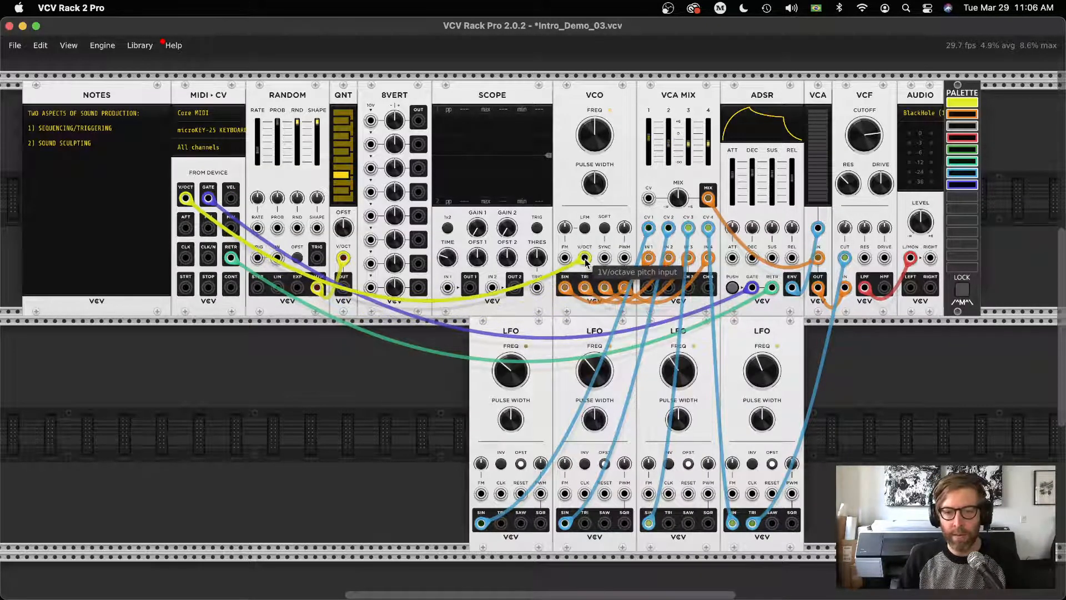
# Back in the TextEdit table, match the 0V voltage with note C4 and the 1V voltage with note C5.
pyautogui.press('super+Tab')
pyautogui.moveTo(352, 153); pyautogui.dragTo(319, 155)
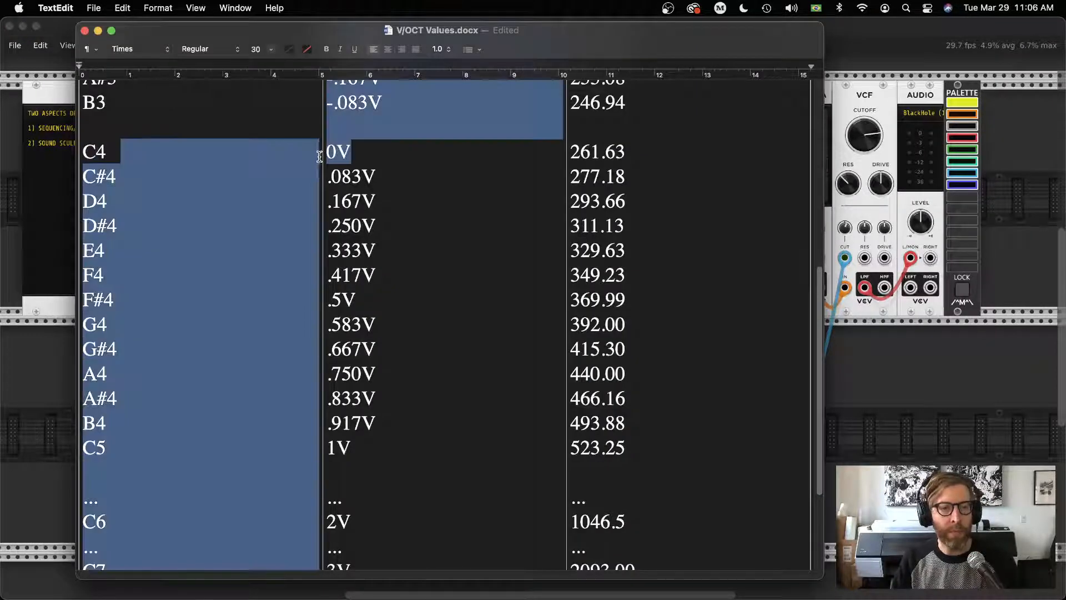
pyautogui.click(329, 155)
pyautogui.moveTo(110, 149); pyautogui.dragTo(81, 151)
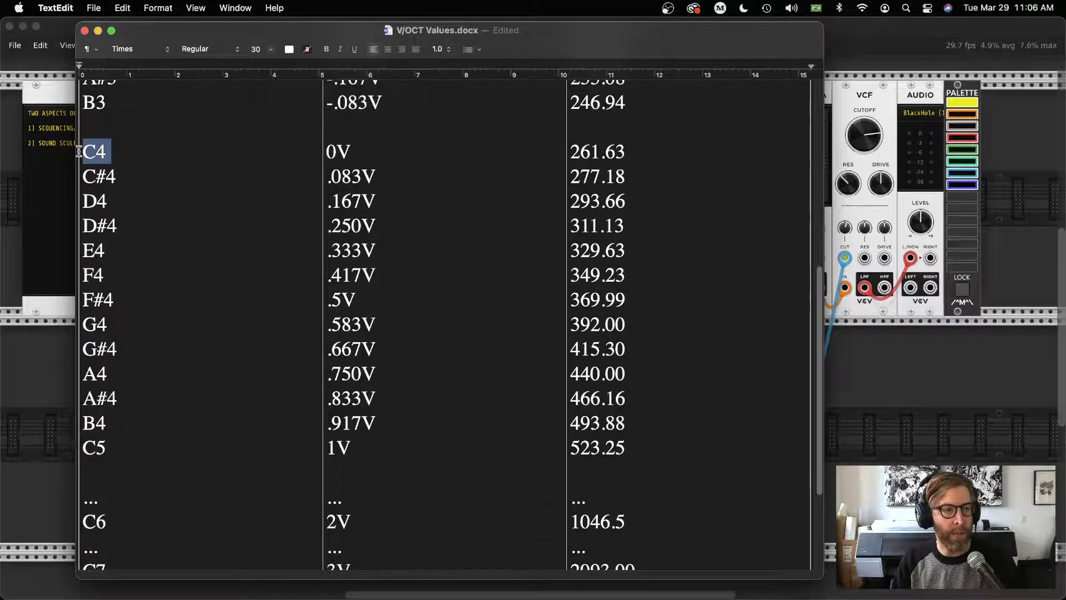
pyautogui.moveTo(357, 444); pyautogui.dragTo(331, 451)
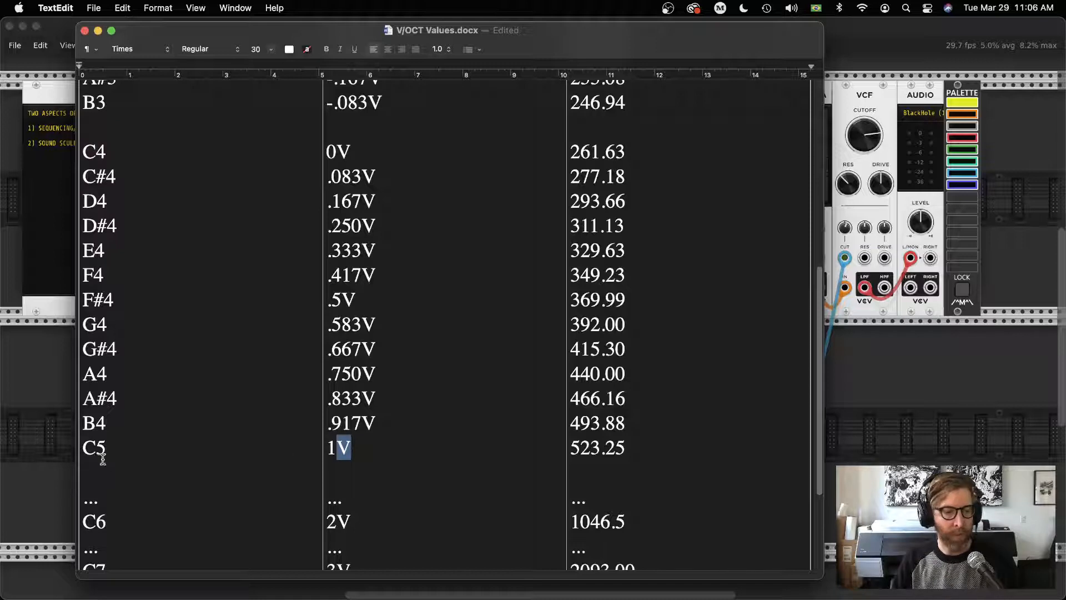
pyautogui.moveTo(108, 448); pyautogui.dragTo(78, 450)
pyautogui.click(344, 447)
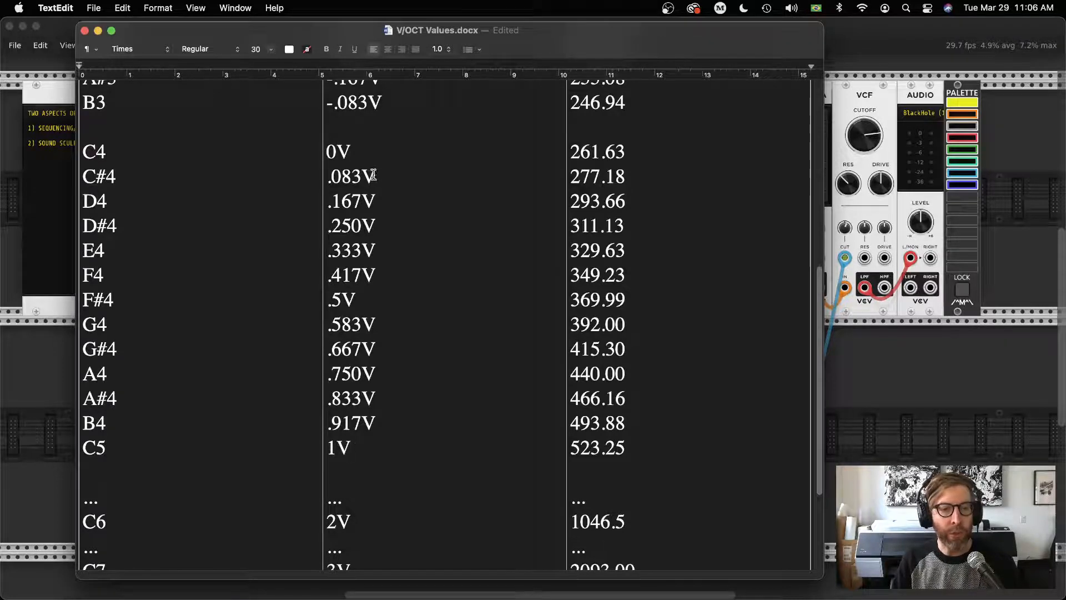
# Examine the table's .083V voltage for C#4 and match note G4 with its .583V voltage.
pyautogui.moveTo(362, 176); pyautogui.dragTo(332, 178)
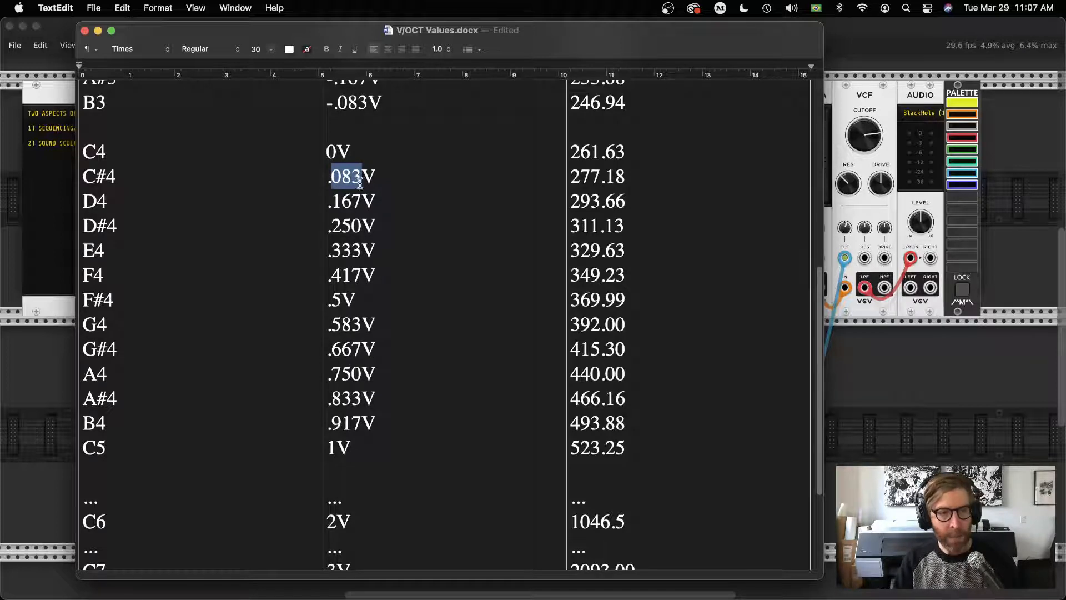
pyautogui.click(336, 153)
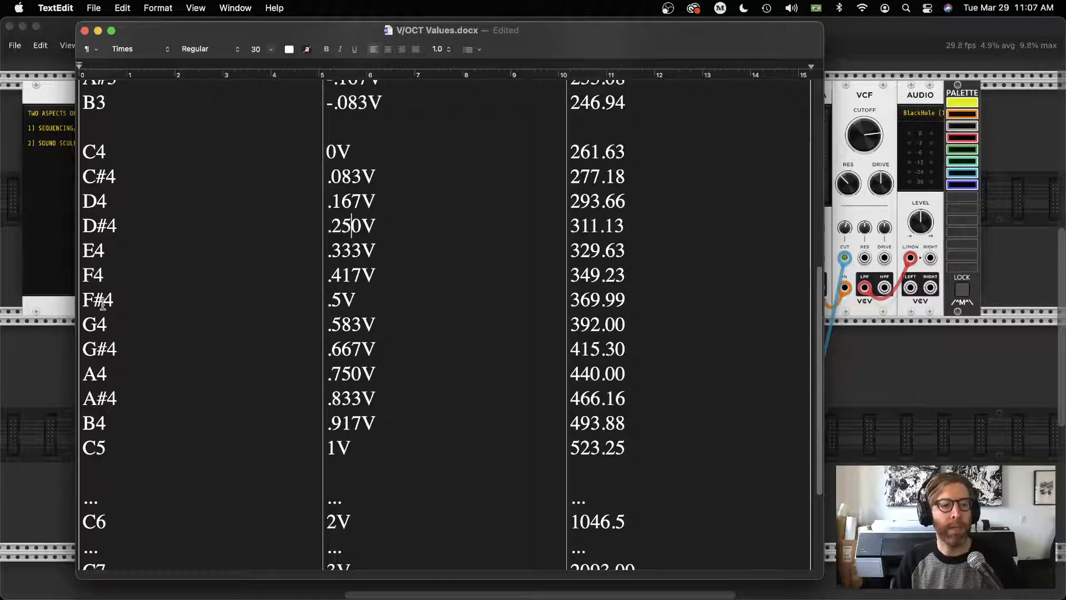
pyautogui.moveTo(88, 323); pyautogui.dragTo(112, 320)
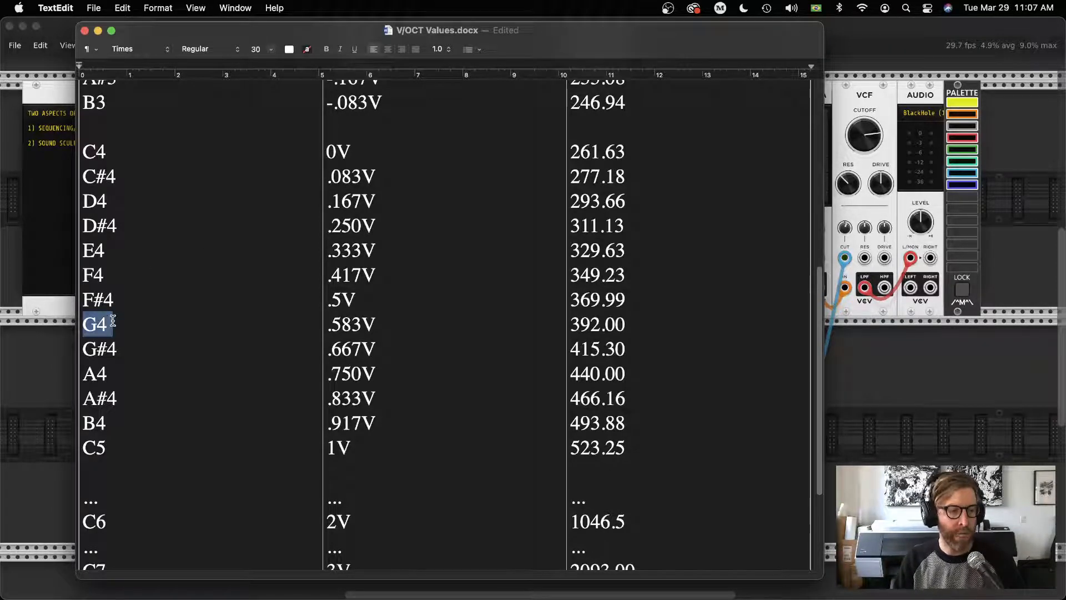
pyautogui.moveTo(365, 324)
pyautogui.mouseDown()
pyautogui.moveTo(322, 326)
pyautogui.moveTo(378, 324)
pyautogui.mouseUp()
pyautogui.click(341, 329)
pyautogui.click(375, 325)
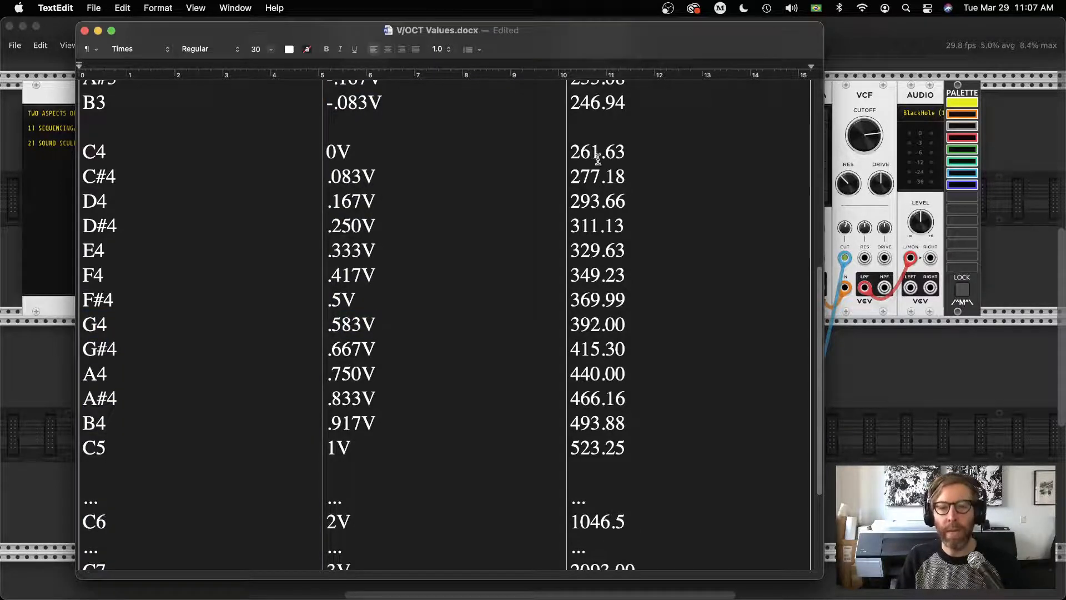
# Examine the table's frequency column around C4, and check the VCO's frequency setting in VCV Rack.
pyautogui.scroll(10, 597, 159)
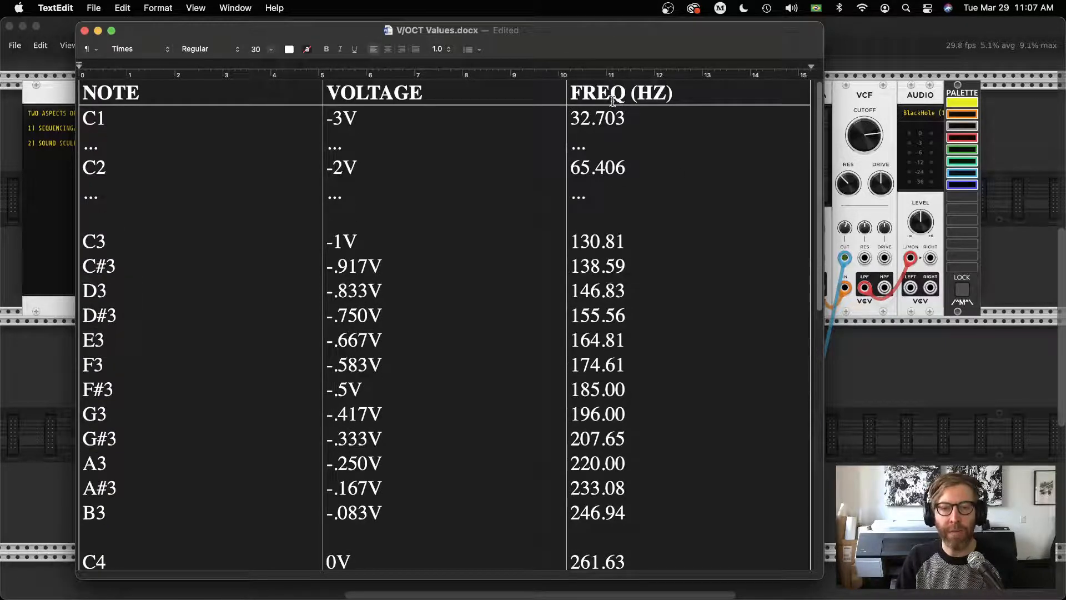
pyautogui.scroll(-10, 620, 246)
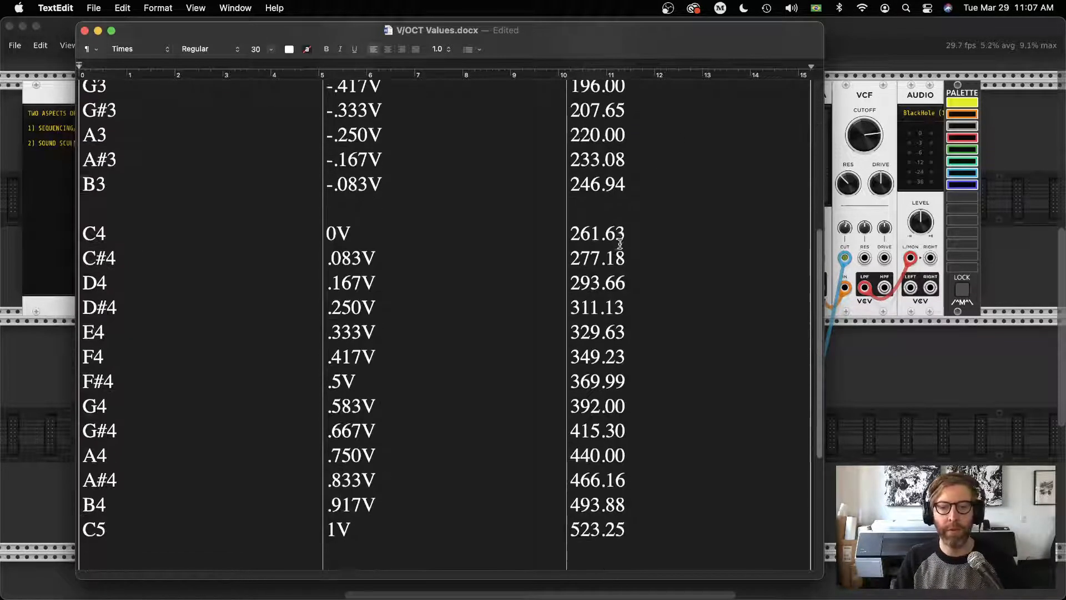
pyautogui.scroll(-2, 620, 244)
pyautogui.scroll(2, 620, 245)
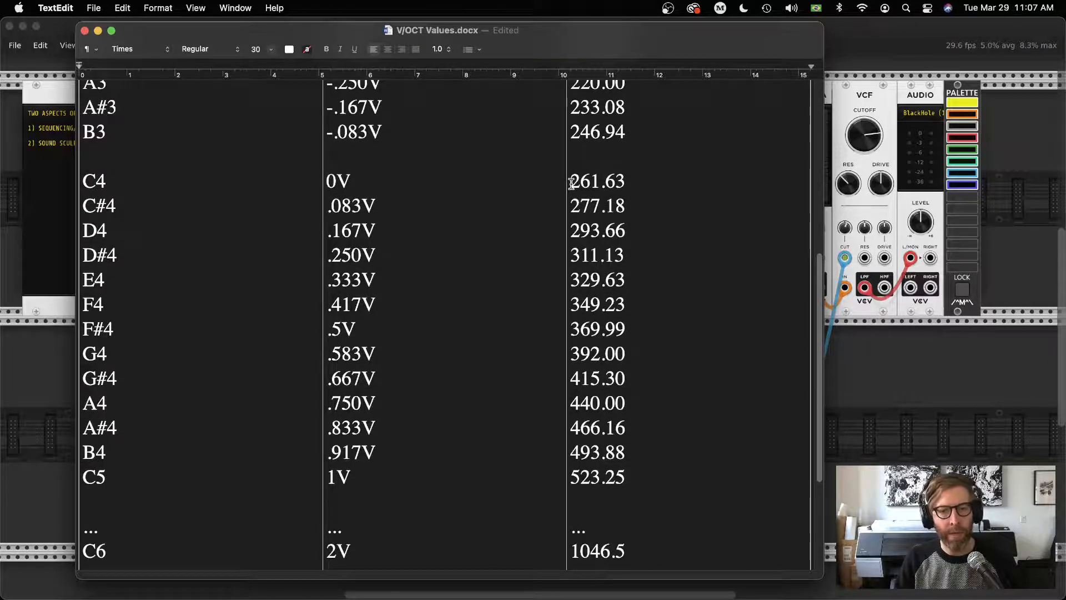
pyautogui.click(860, 364)
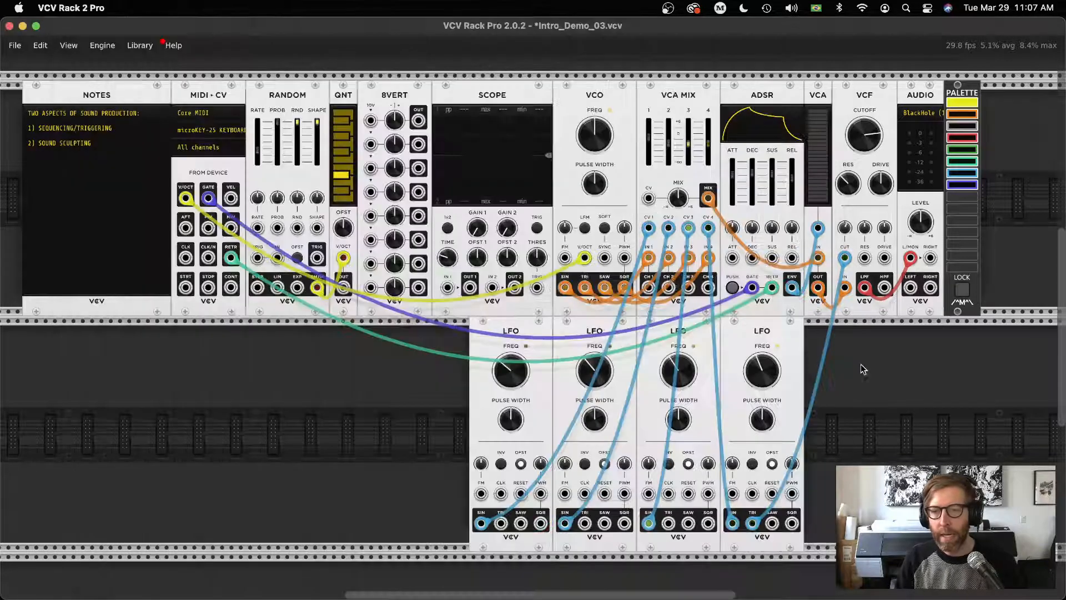
pyautogui.moveTo(593, 136)
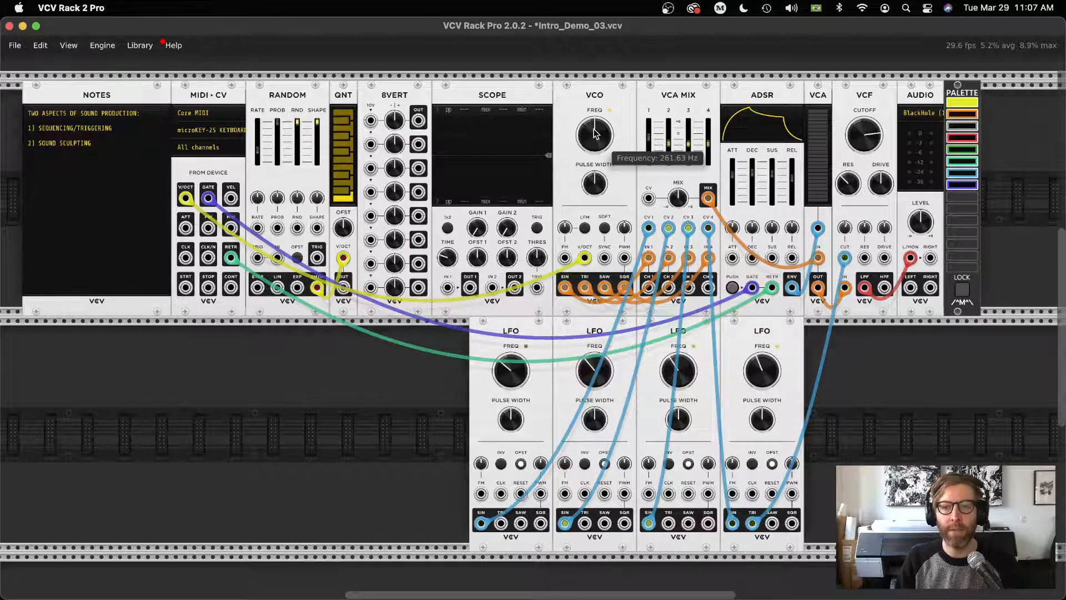
# Return to the TextEdit table and match the 261.63 Hz frequency with note C4.
pyautogui.press('super+Tab')
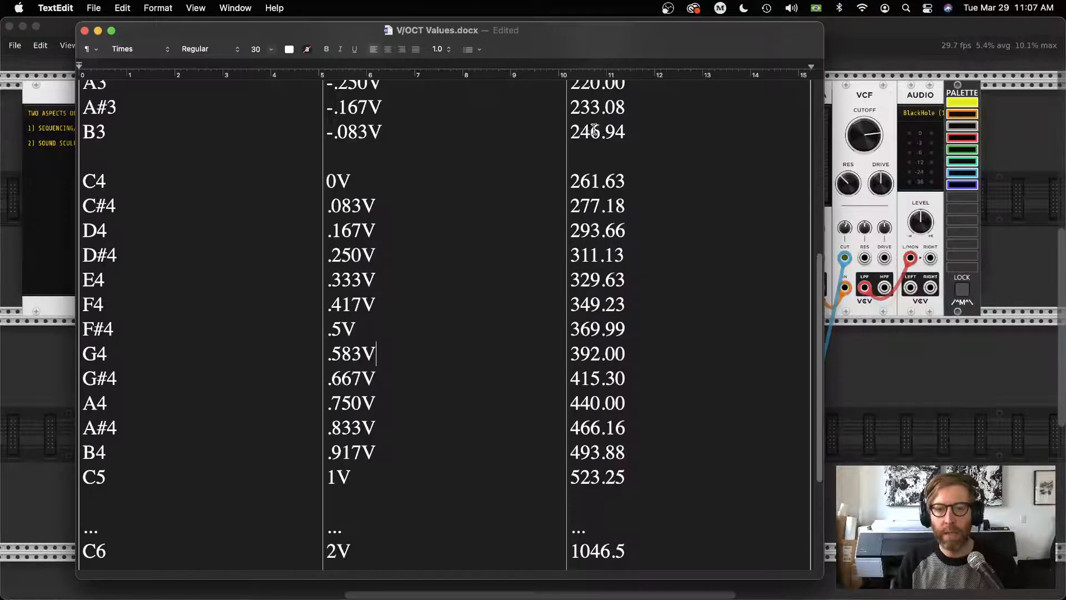
pyautogui.moveTo(625, 182); pyautogui.dragTo(572, 180)
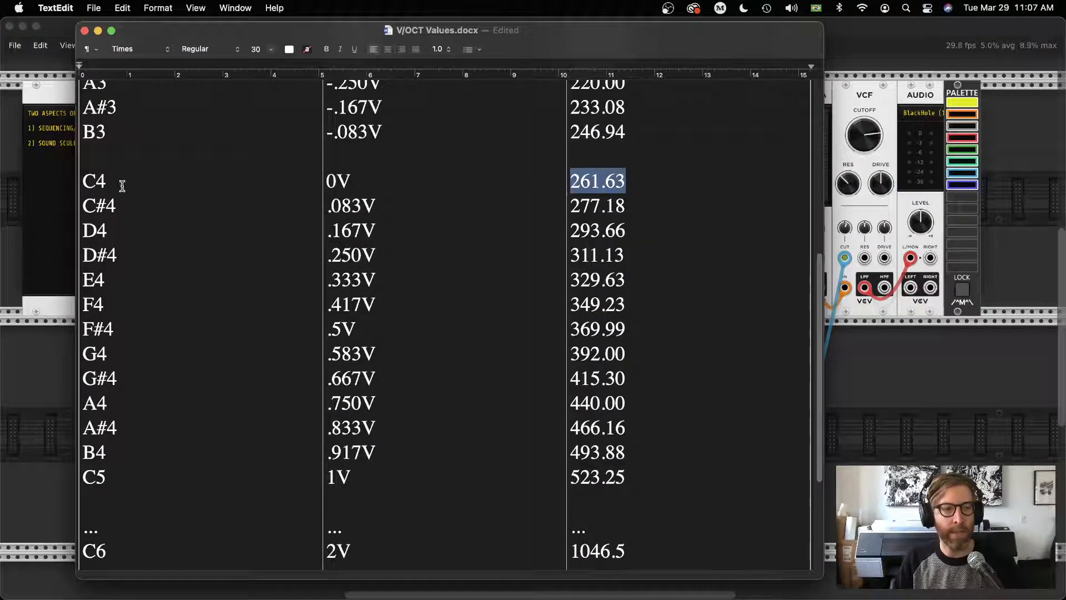
pyautogui.moveTo(107, 183); pyautogui.dragTo(80, 182)
# Switch to VCV Rack, disconnect the cable from the VCO's 1V/octave pitch input, and check the oscillator's frequency.
pyautogui.click(914, 382)
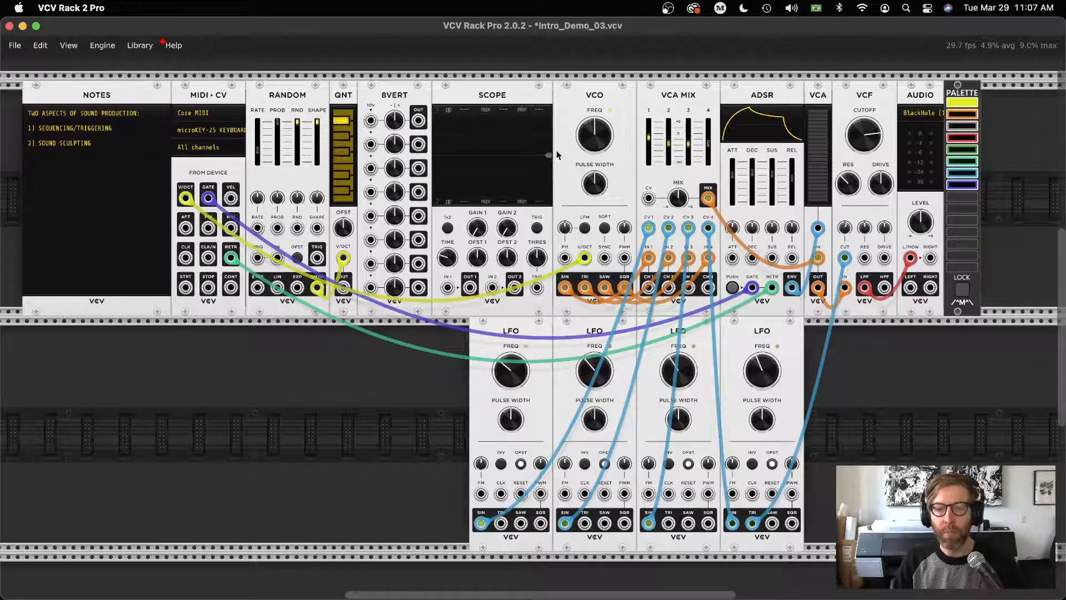
pyautogui.rightClick(585, 258)
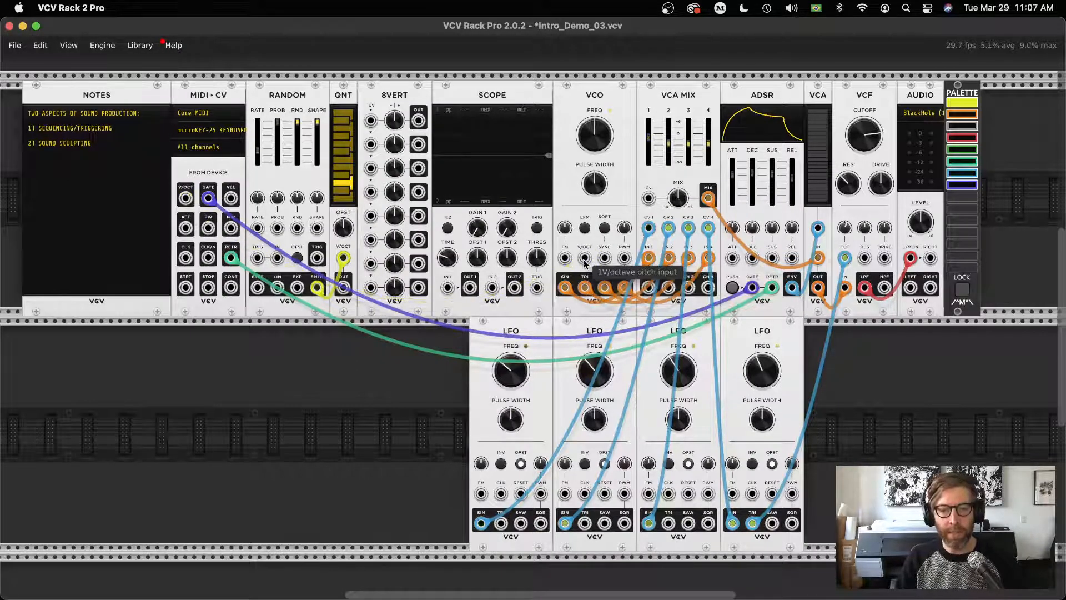
pyautogui.moveTo(595, 134)
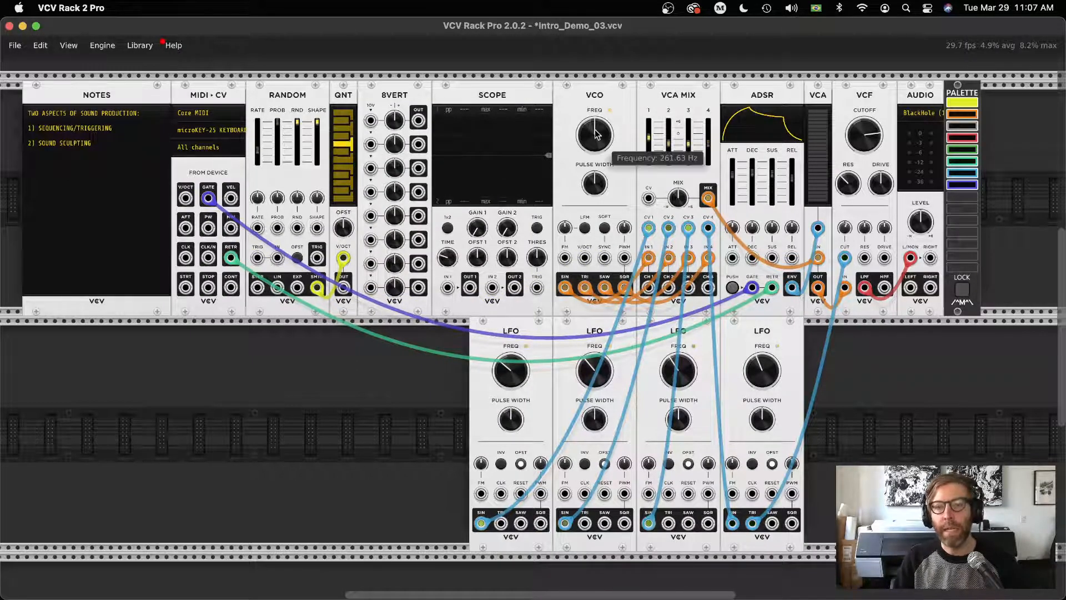
# Take F#4's frequency from the TextEdit table and set the VCO's frequency to 369.99 Hz in VCV Rack.
pyautogui.press('super+Tab')
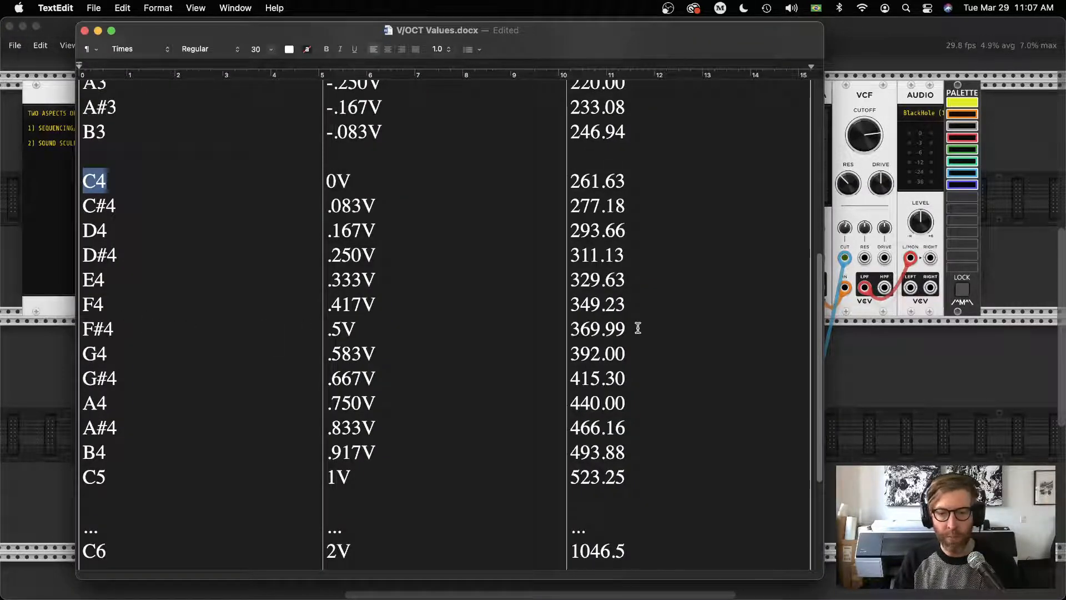
pyautogui.moveTo(638, 328); pyautogui.dragTo(572, 333)
pyautogui.press('super+Tab')
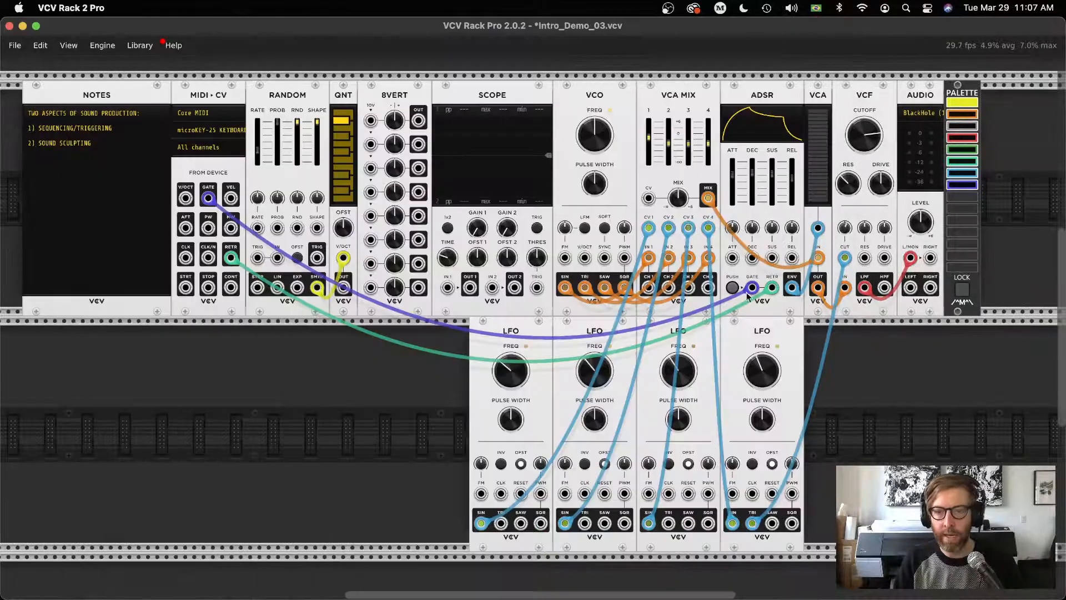
pyautogui.rightClick(593, 136)
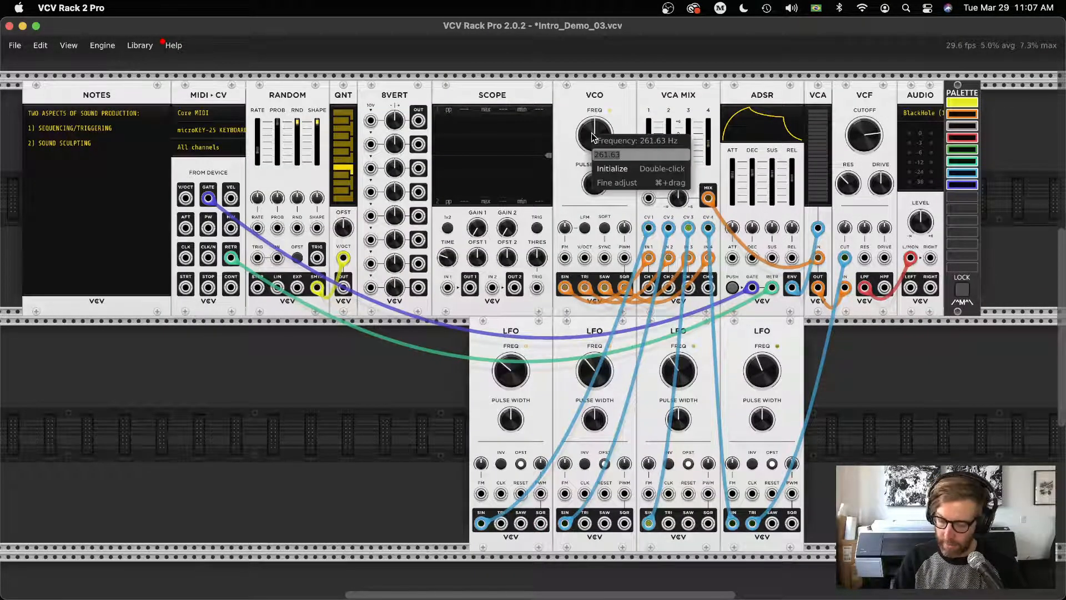
pyautogui.write('369.99')
pyautogui.press('Return')
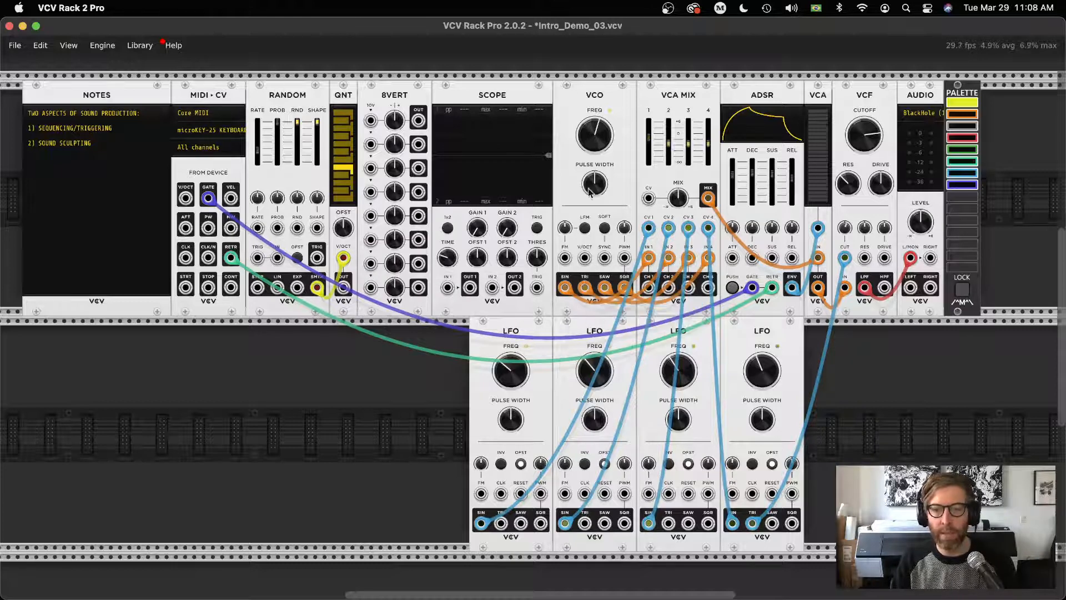
pyautogui.moveTo(598, 132)
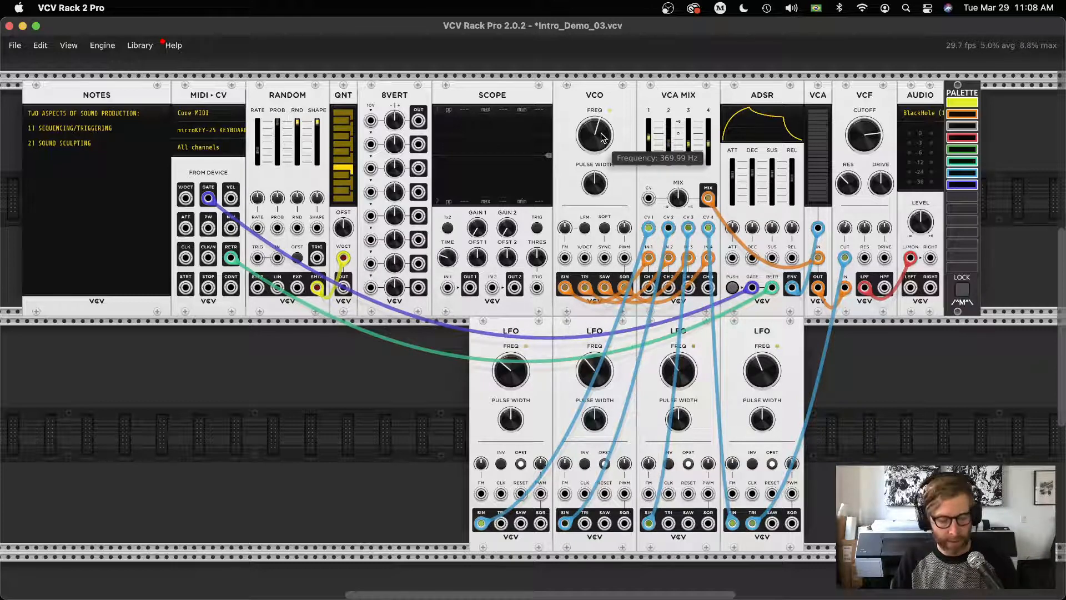
# Copy A4's frequency from the TextEdit table and set the VCO's frequency to 440 Hz in VCV Rack.
pyautogui.press('super+Tab')
pyautogui.click(589, 351)
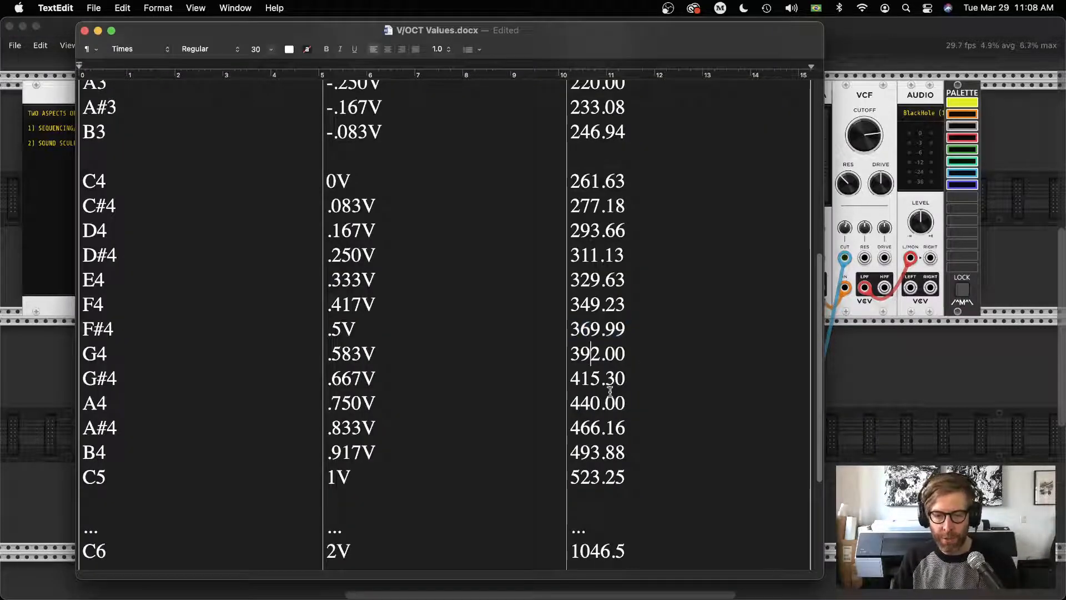
pyautogui.doubleClick(626, 404)
pyautogui.press('super+c')
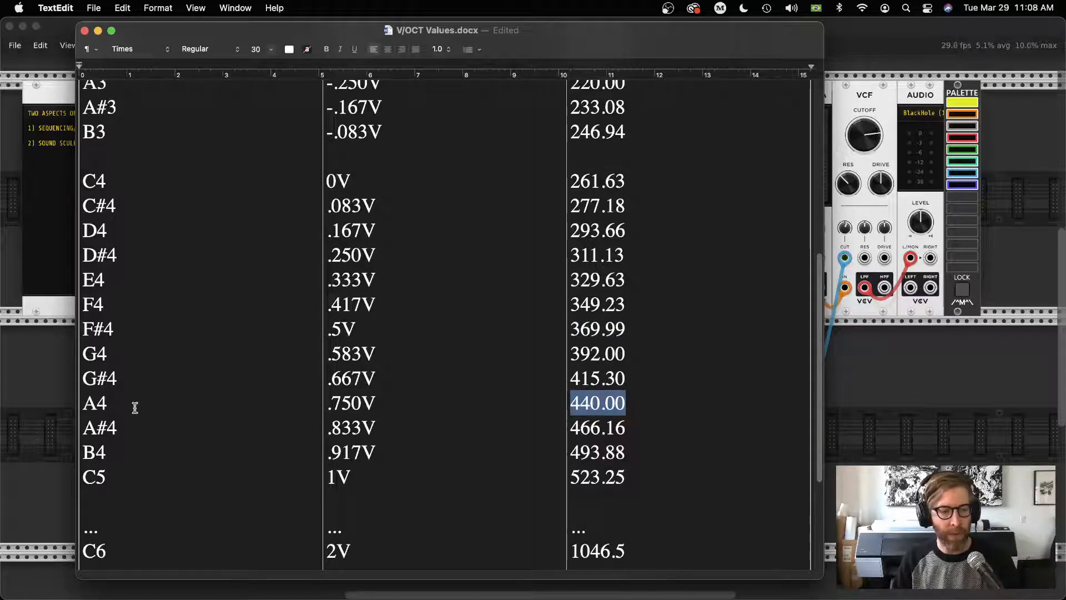
pyautogui.click(885, 388)
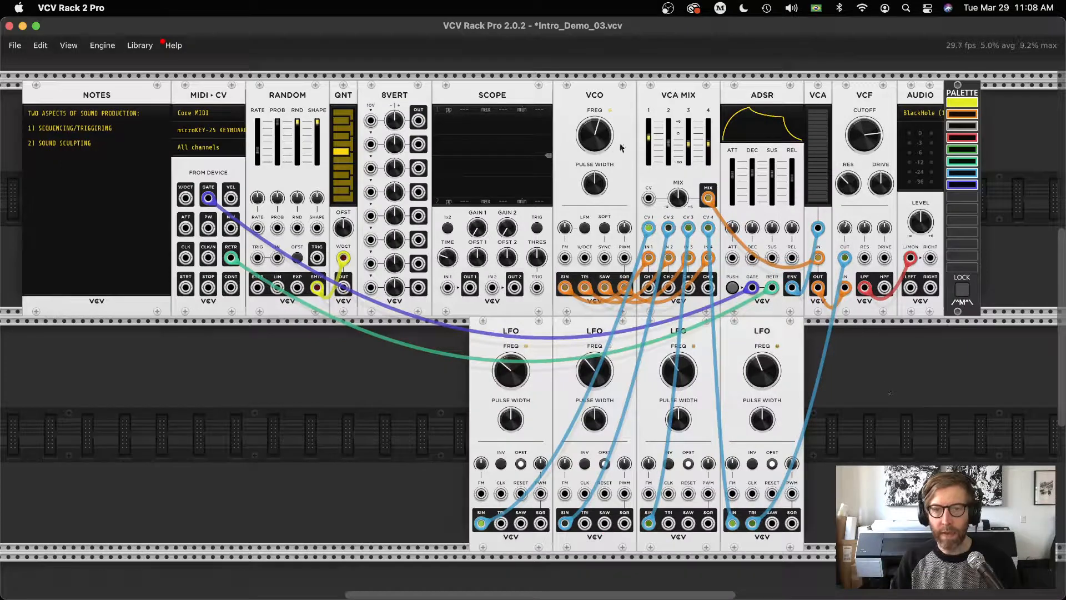
pyautogui.rightClick(596, 133)
pyautogui.press('super+v')
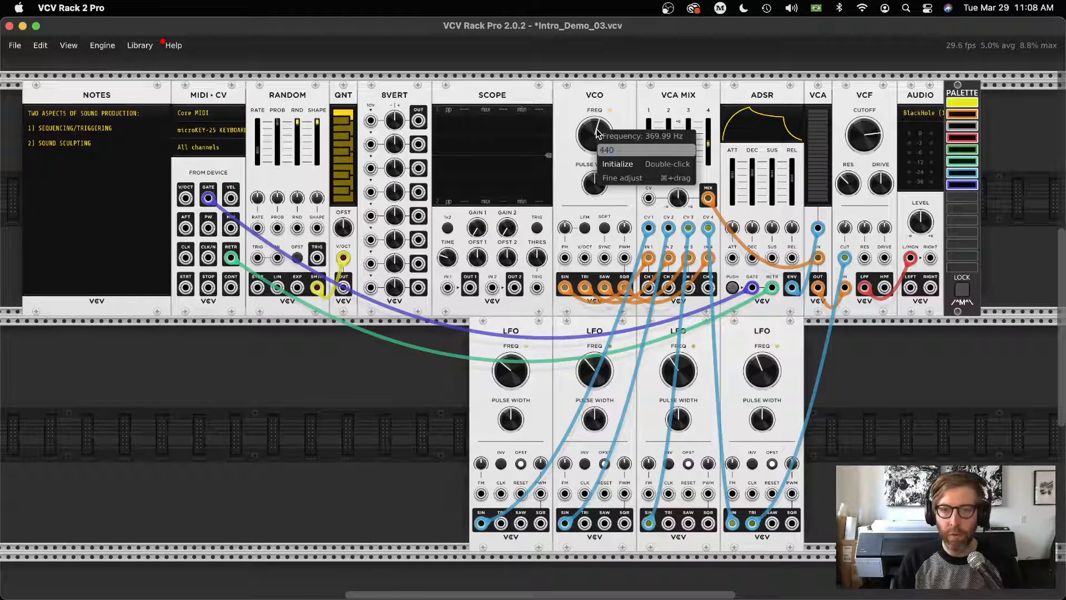
pyautogui.press('Return')
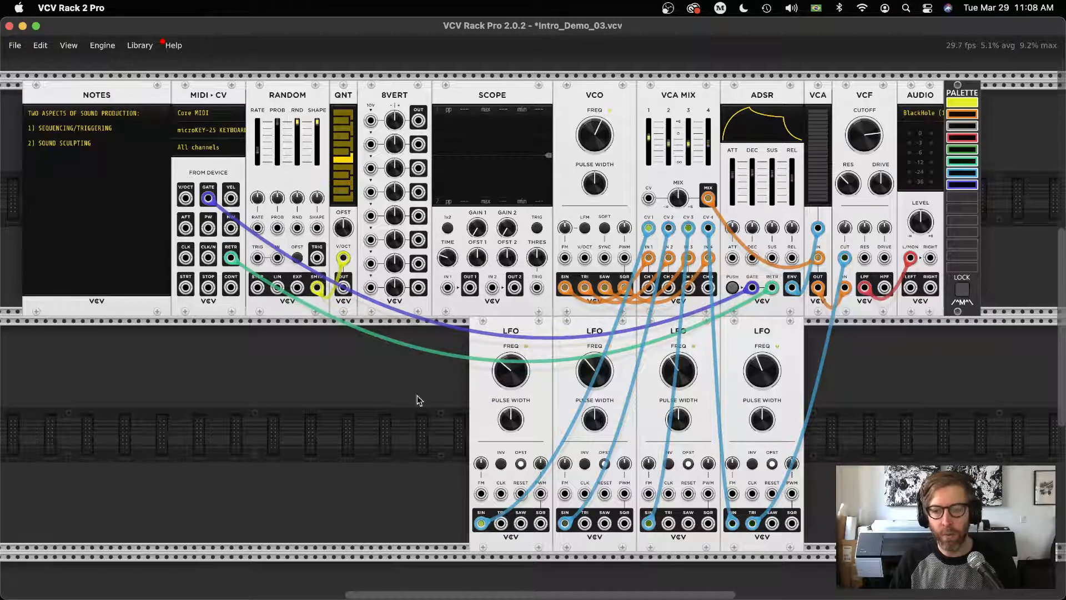
# Highlight the frequencies from C4 upward in the TextEdit table, and check the VCO's frequency in VCV Rack.
pyautogui.press('super+Tab')
pyautogui.click(604, 230)
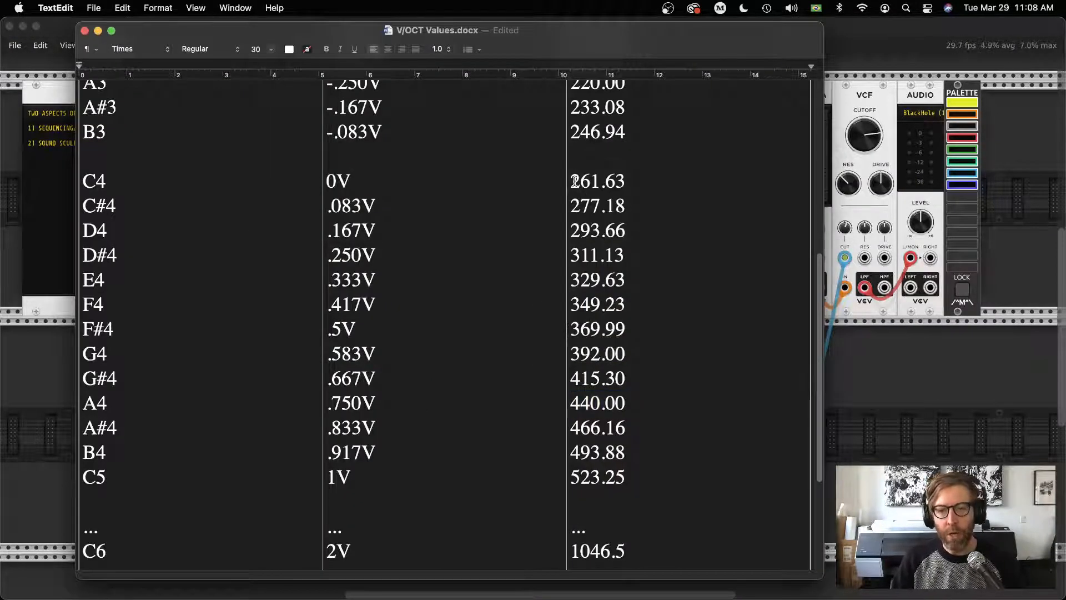
pyautogui.moveTo(573, 181); pyautogui.dragTo(624, 441)
pyautogui.click(624, 441)
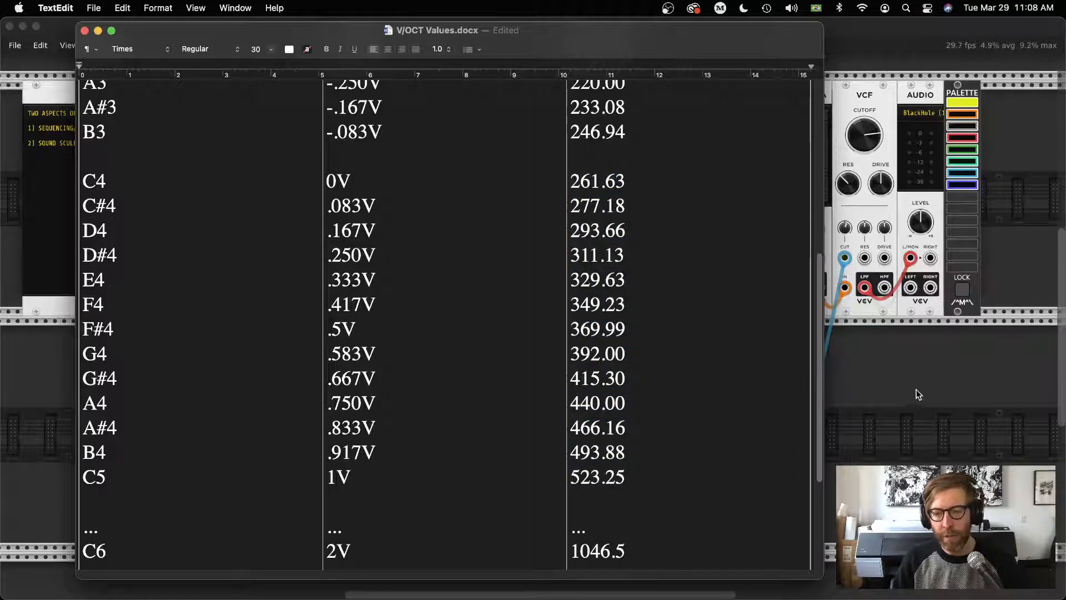
pyautogui.press('super+Tab')
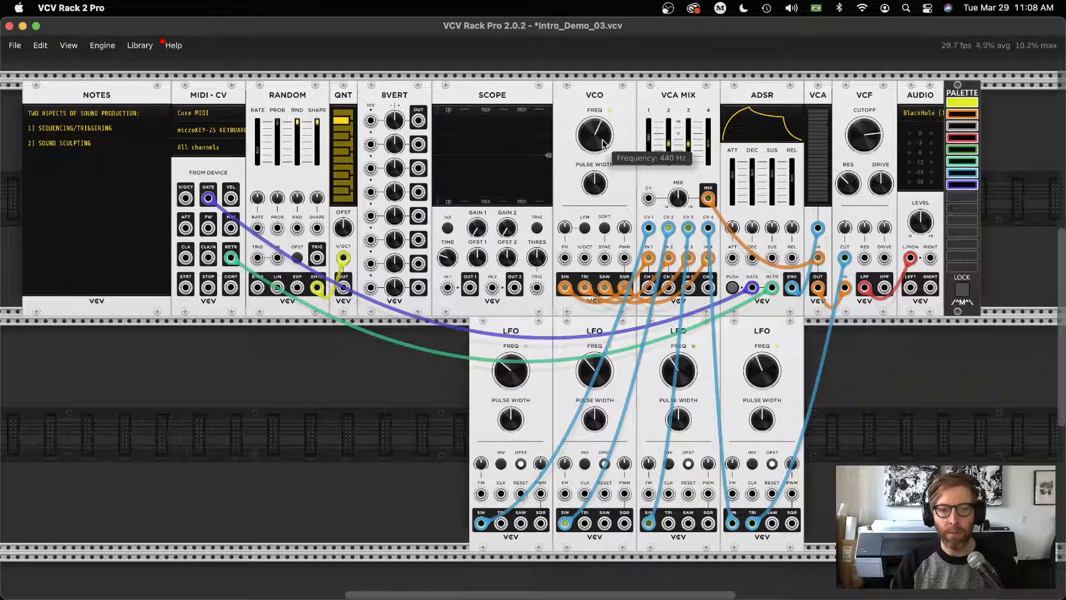
# Return to the TextEdit table and examine the negative voltages for the notes from C3 to B3.
pyautogui.press('super+Tab')
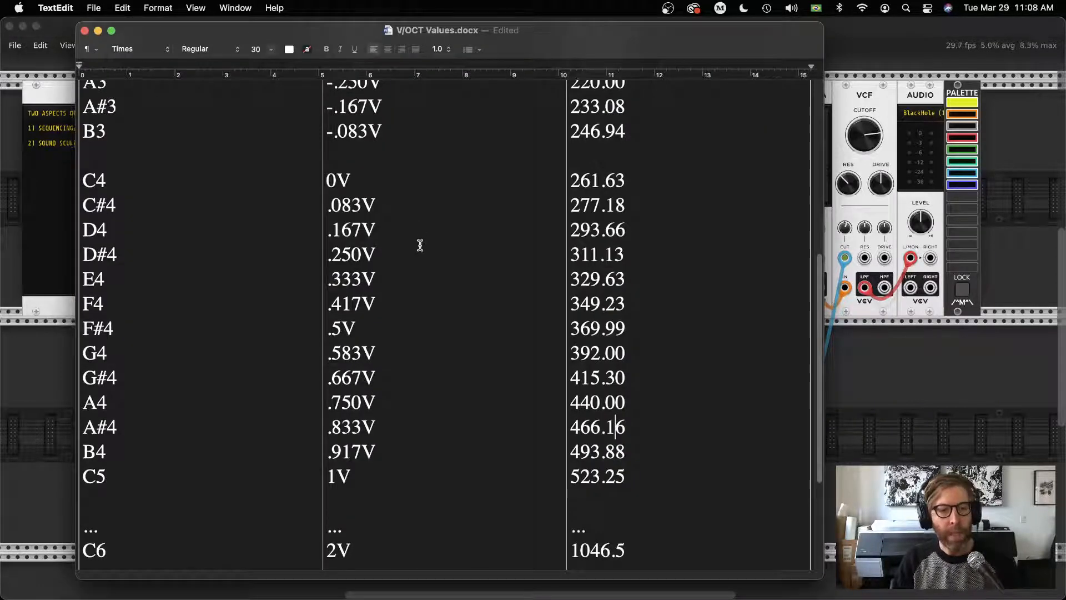
pyautogui.scroll(10, 423, 237)
pyautogui.scroll(-1, 423, 252)
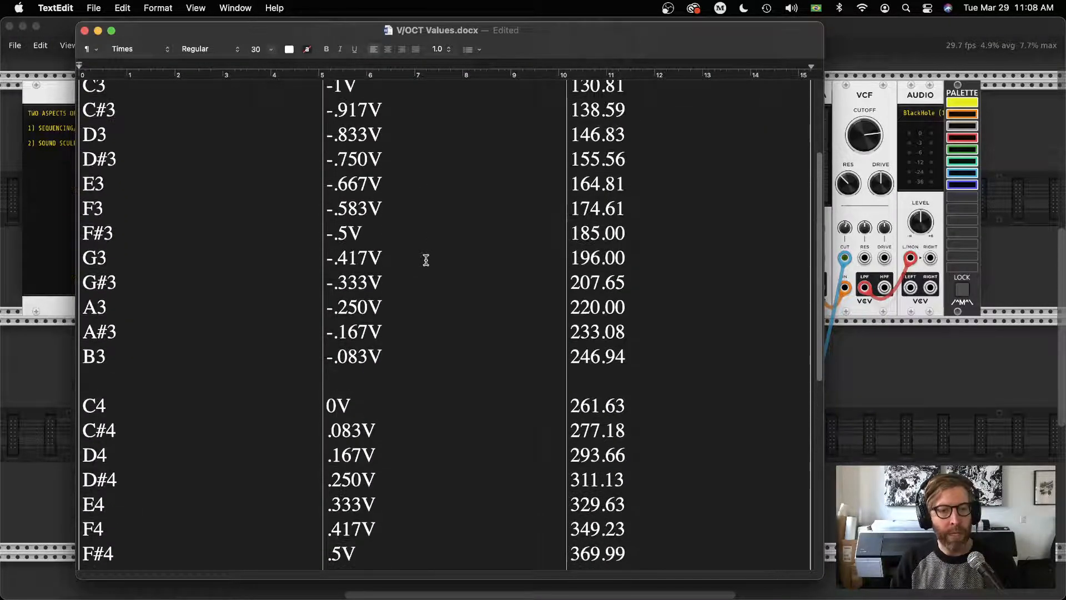
pyautogui.scroll(2, 377, 392)
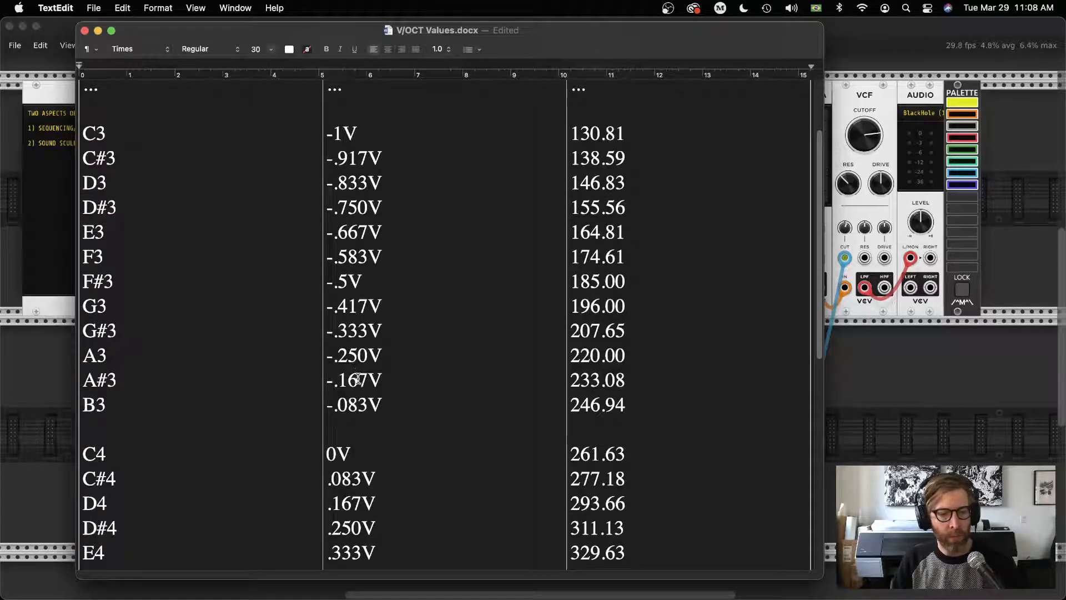
pyautogui.scroll(1, 367, 443)
pyautogui.scroll(-1, 371, 434)
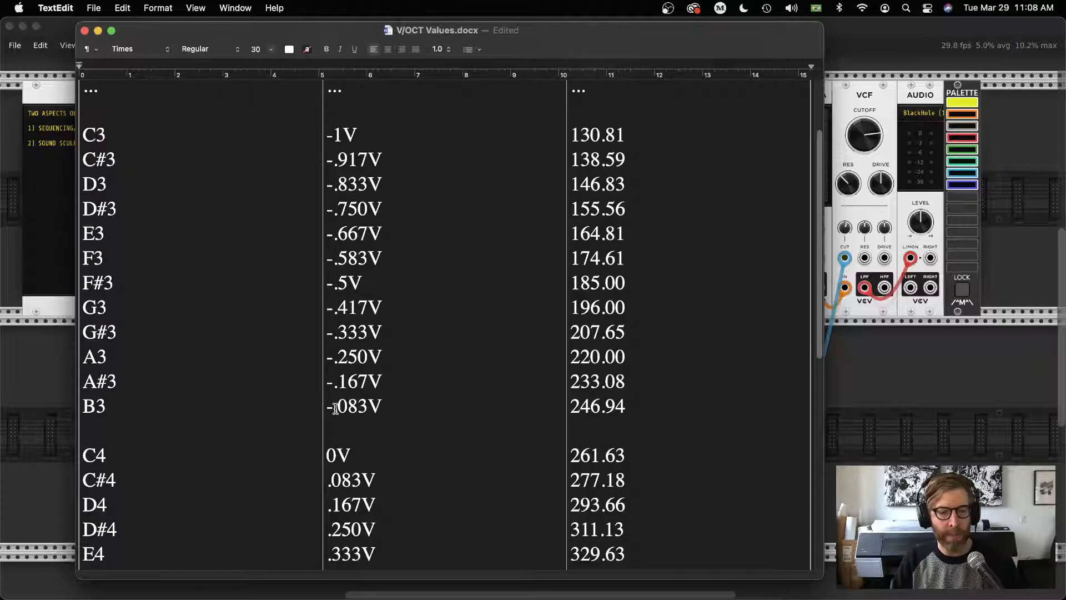
pyautogui.scroll(-8, 359, 427)
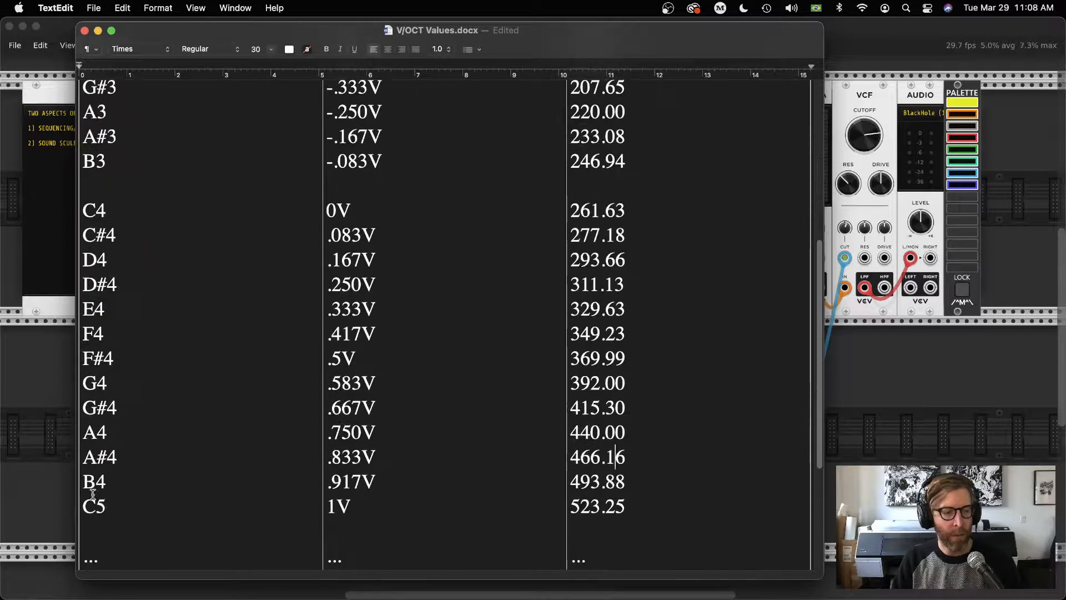
# Highlight B4's .917V voltage and compare it with the -.083V voltage of B3.
pyautogui.moveTo(385, 480); pyautogui.dragTo(327, 480)
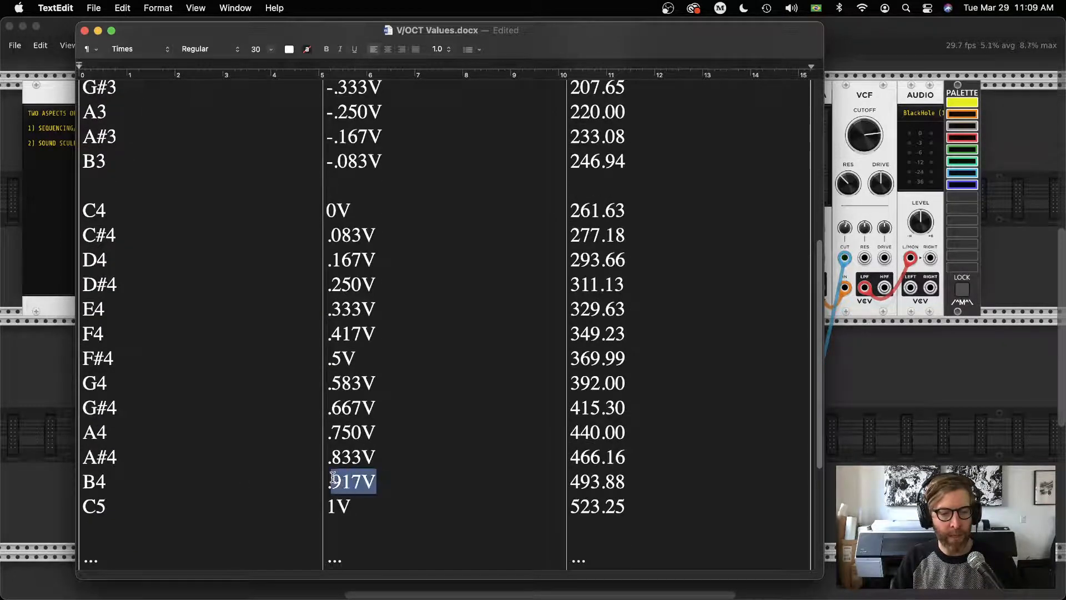
pyautogui.scroll(7, 87, 358)
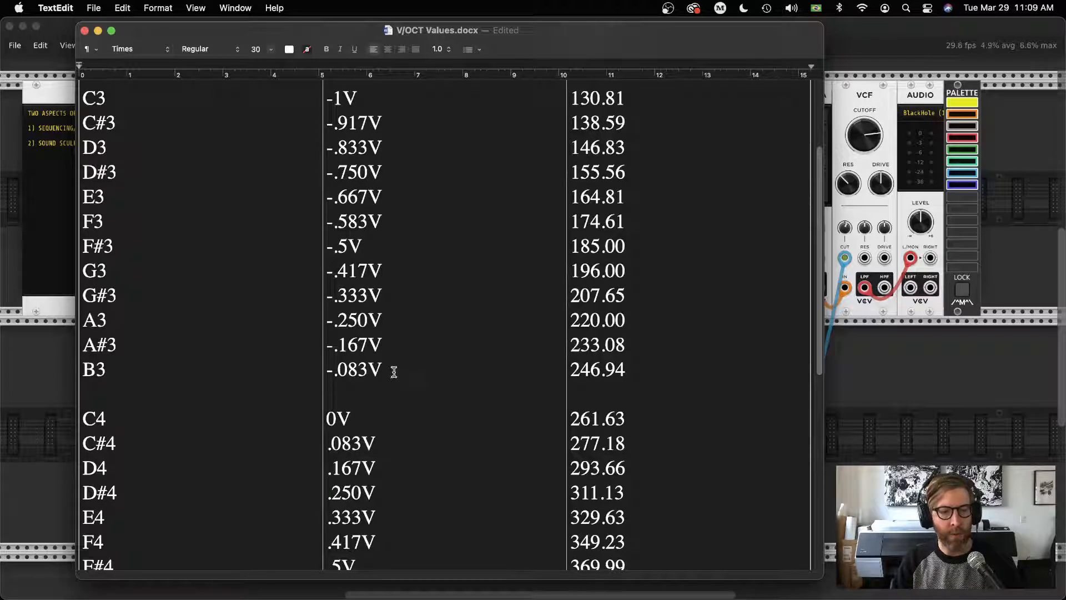
pyautogui.moveTo(394, 372); pyautogui.dragTo(337, 368)
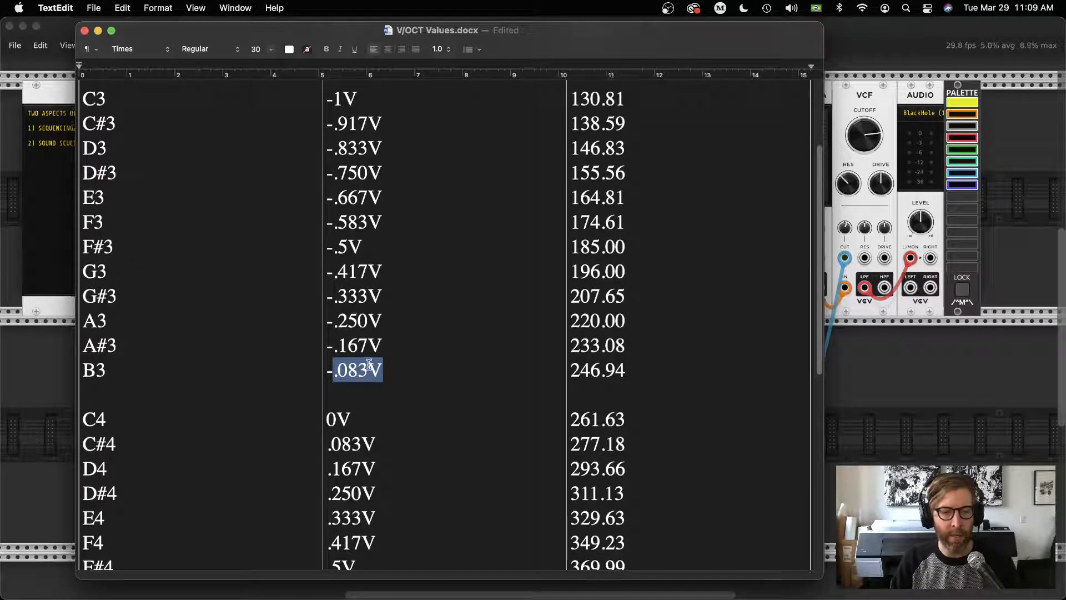
pyautogui.scroll(1, 369, 367)
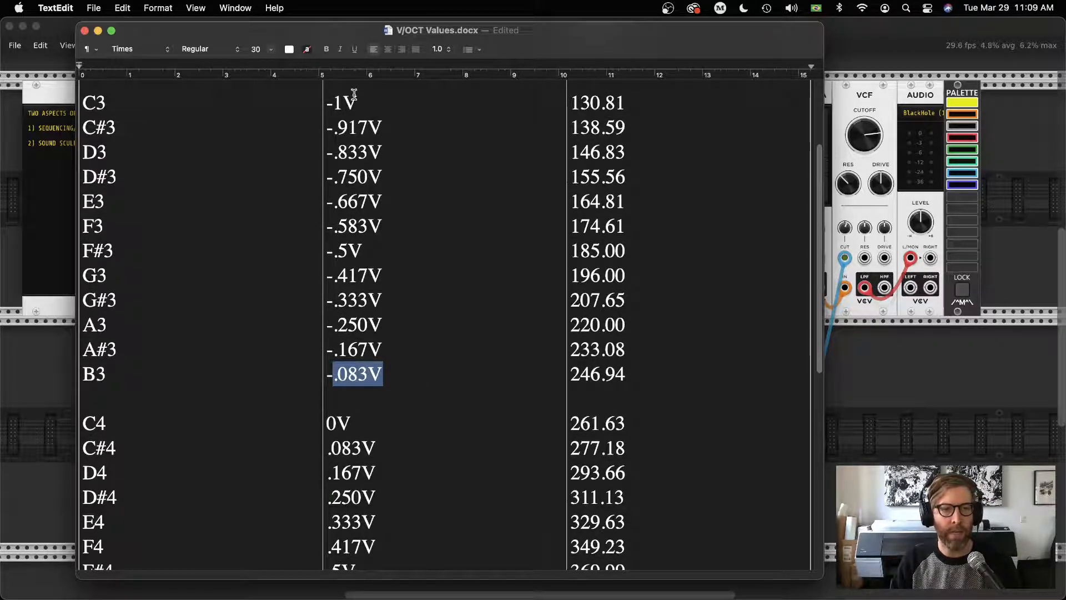
# Examine the full range of the table from C1 at -3V to C9 at 5V.
pyautogui.scroll(5, 407, 228)
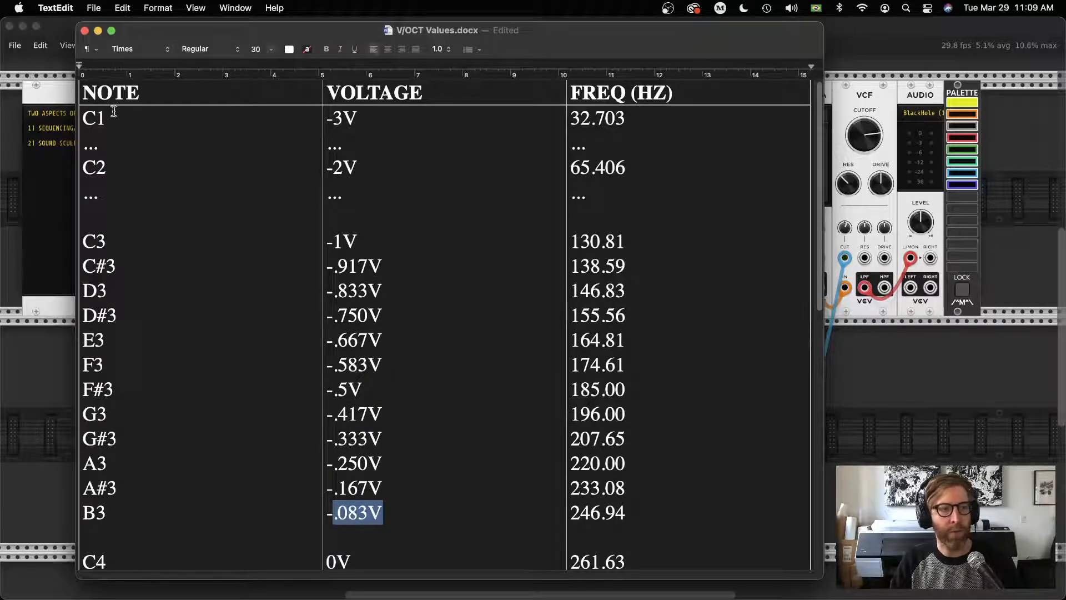
pyautogui.scroll(-10, 474, 221)
pyautogui.scroll(-8, 455, 271)
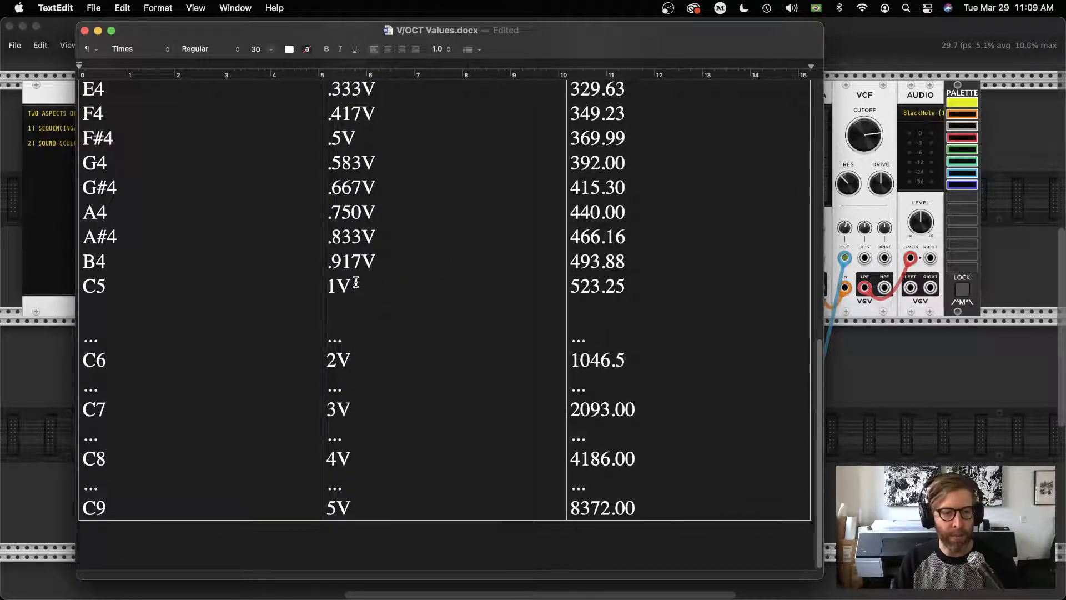
# Highlight the voltages from 0V to 1V for the notes C4 to C5.
pyautogui.scroll(5, 356, 278)
pyautogui.moveTo(327, 112); pyautogui.dragTo(388, 419)
pyautogui.click(360, 307)
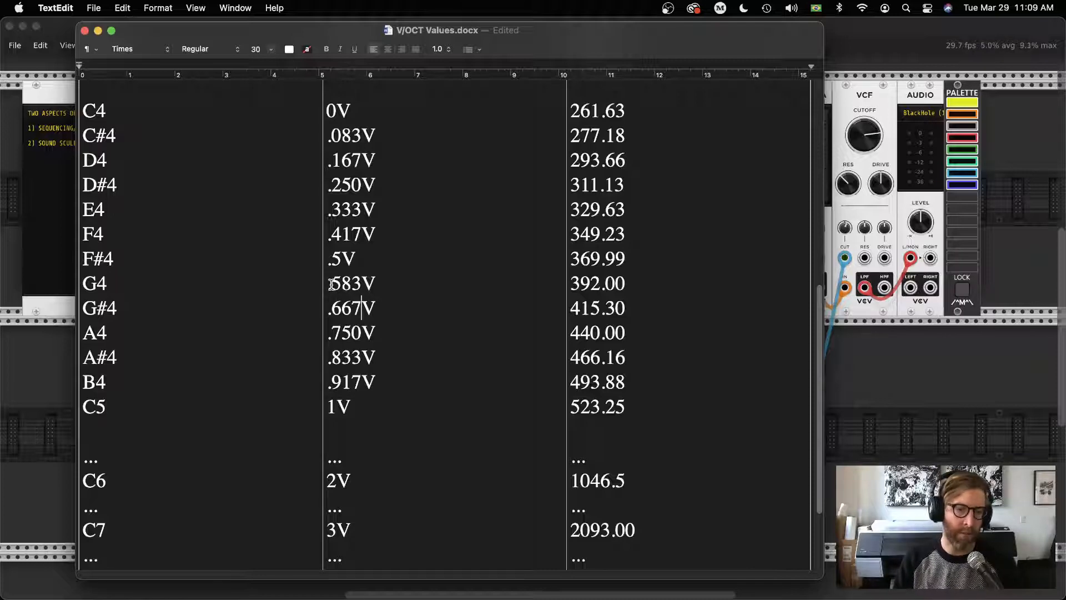
# Switch to VCV Rack, patch RANDOM's SMTH output into Scope input 1 and raise RANDOM's clock rate.
pyautogui.click(1003, 370)
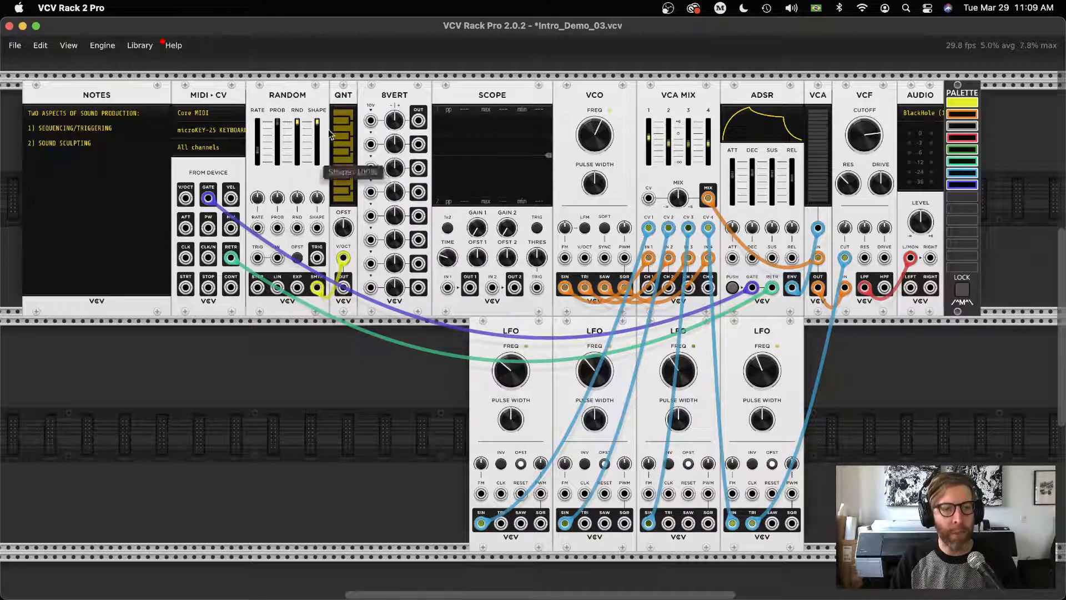
pyautogui.moveTo(316, 288); pyautogui.dragTo(450, 292)
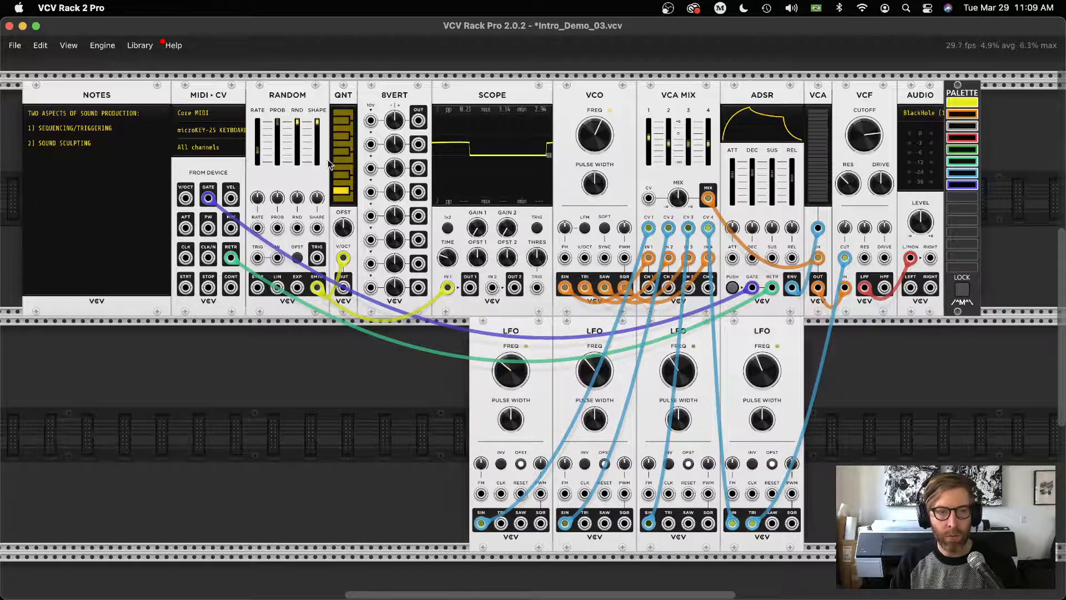
pyautogui.moveTo(264, 157); pyautogui.dragTo(264, 143)
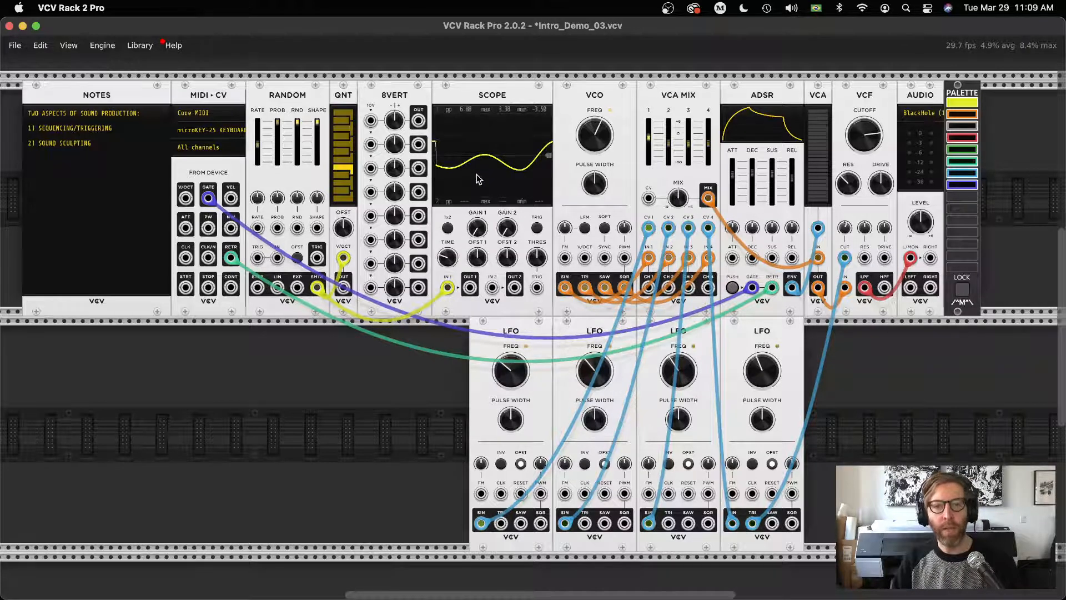
# Switch to the TextEdit table, highlight the 5V entry and its note C9, and compare them with the lowest notes.
pyautogui.press('super+Tab')
pyautogui.scroll(1, 439, 304)
pyautogui.scroll(-2, 440, 304)
pyautogui.scroll(-2, 439, 303)
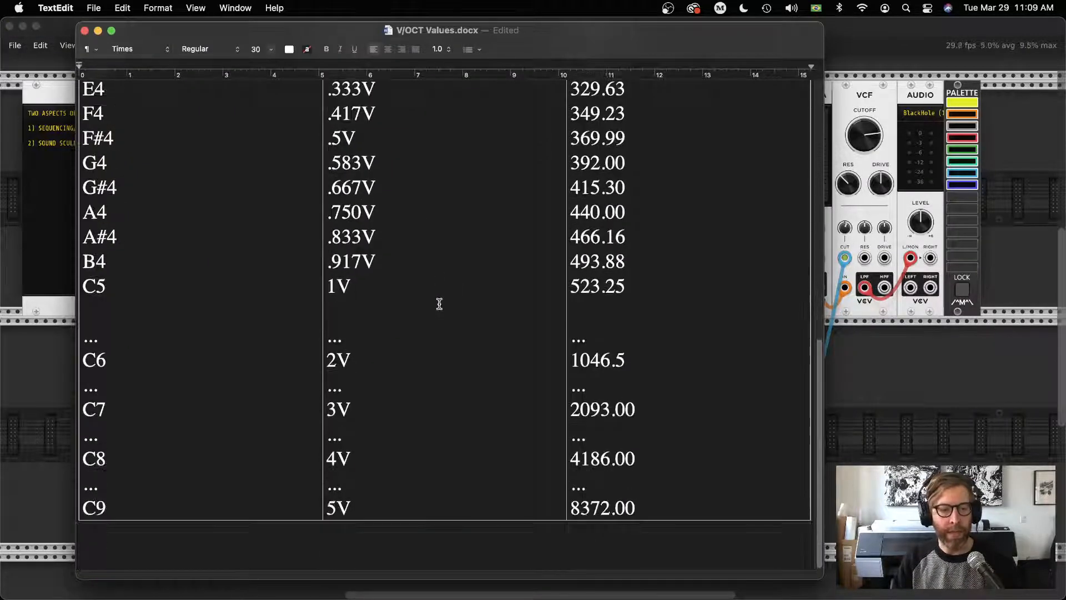
pyautogui.doubleClick(358, 513)
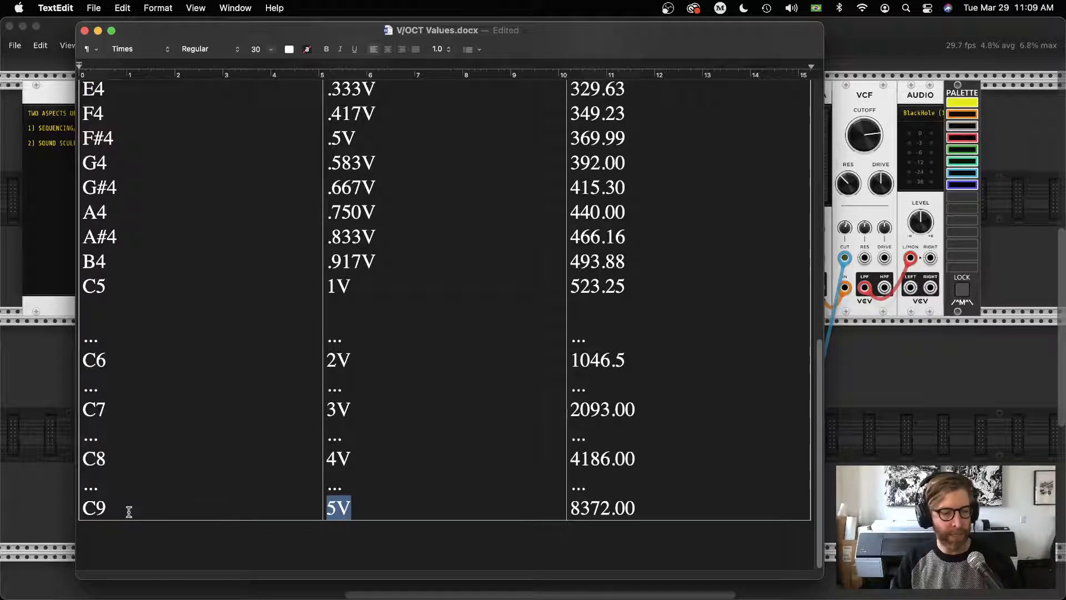
pyautogui.moveTo(111, 511); pyautogui.dragTo(83, 510)
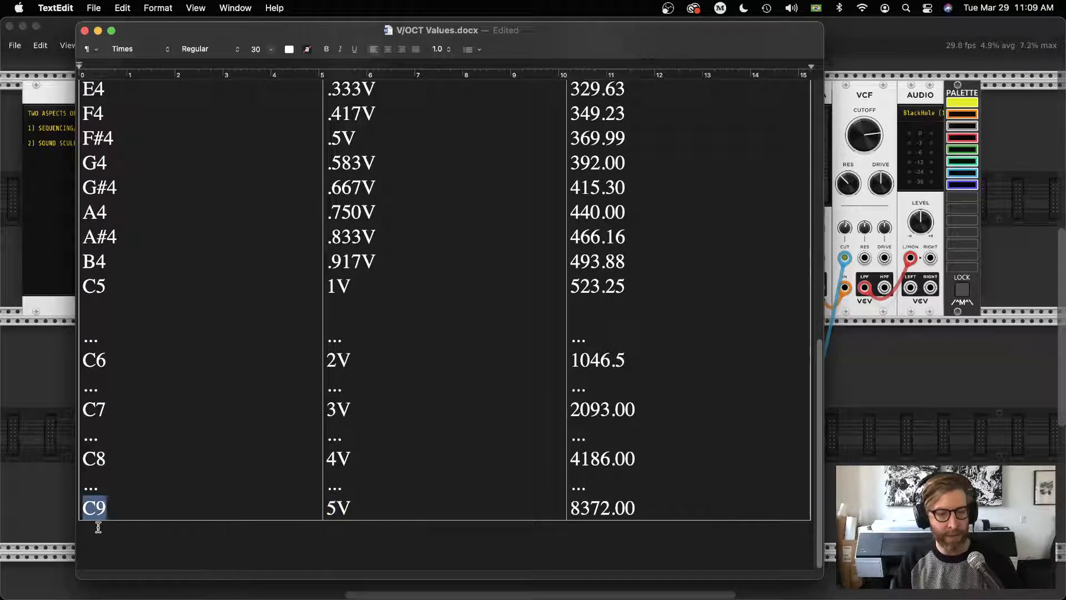
pyautogui.scroll(6, 362, 475)
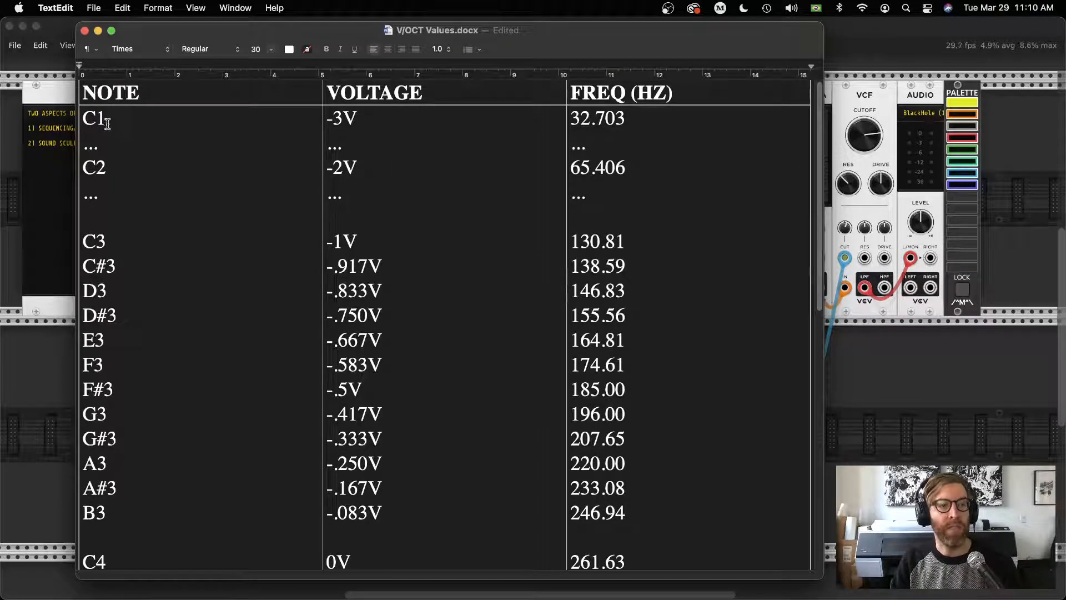
pyautogui.rightClick(240, 196)
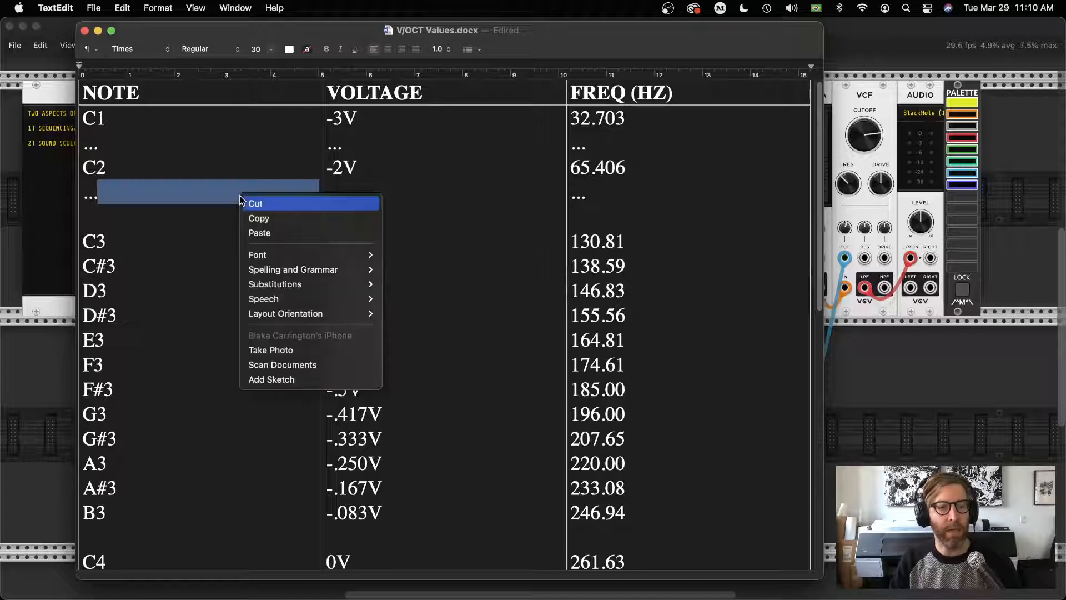
pyautogui.click(421, 225)
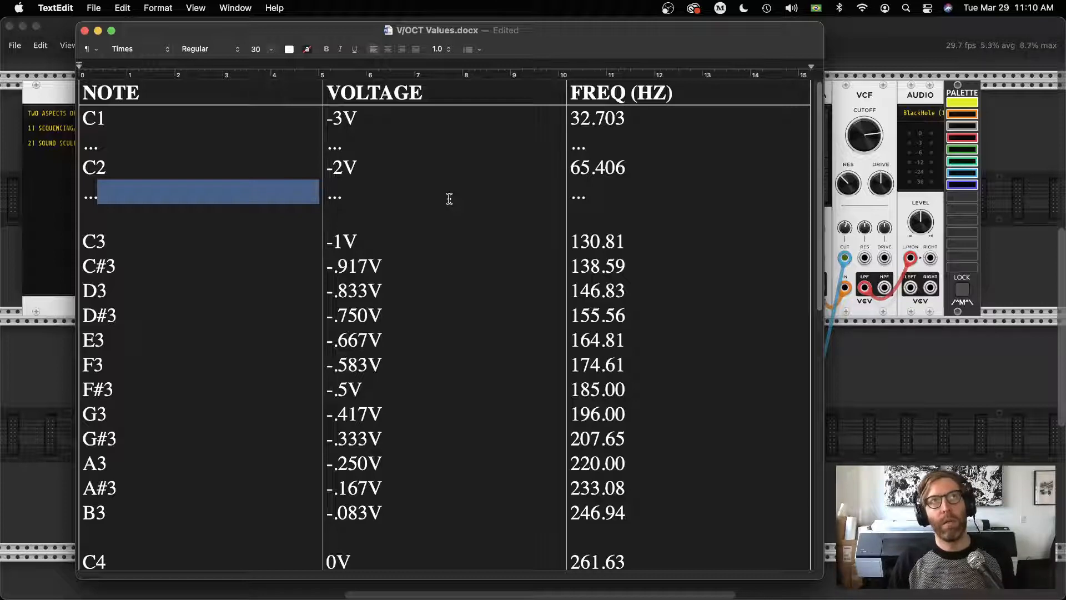
# Switch back to VCV Rack and shift the modules from NOTES to 8VERT away from the Scope to open a gap.
pyautogui.click(915, 402)
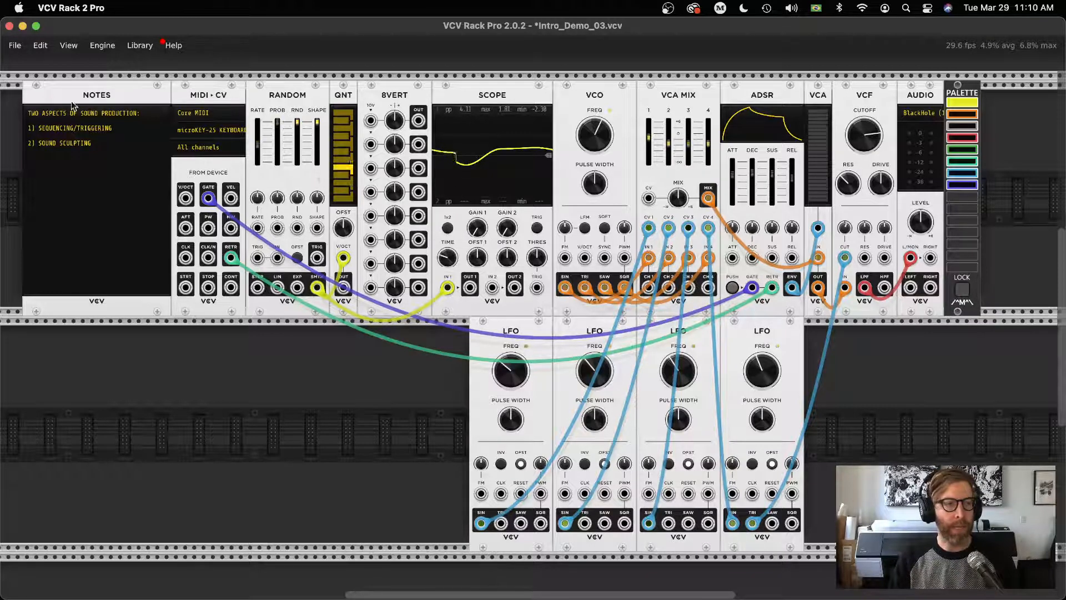
pyautogui.moveTo(424, 370); pyautogui.dragTo(124, 90)
pyautogui.moveTo(381, 96); pyautogui.dragTo(280, 98)
# Add a VCA beside the Scope and patch RANDOM's SMTH output through it into Scope input 1.
pyautogui.click(367, 114)
pyautogui.rightClick(367, 115)
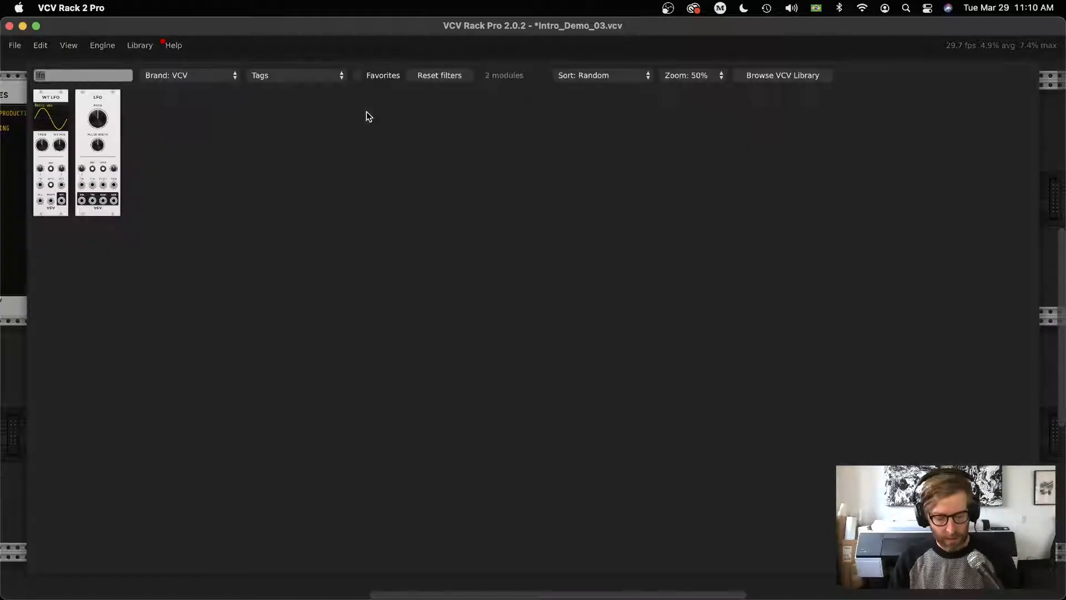
pyautogui.write('vca')
pyautogui.moveTo(37, 101); pyautogui.dragTo(428, 148)
pyautogui.moveTo(447, 287)
pyautogui.mouseDown()
pyautogui.moveTo(418, 258)
pyautogui.moveTo(447, 287)
pyautogui.mouseUp()
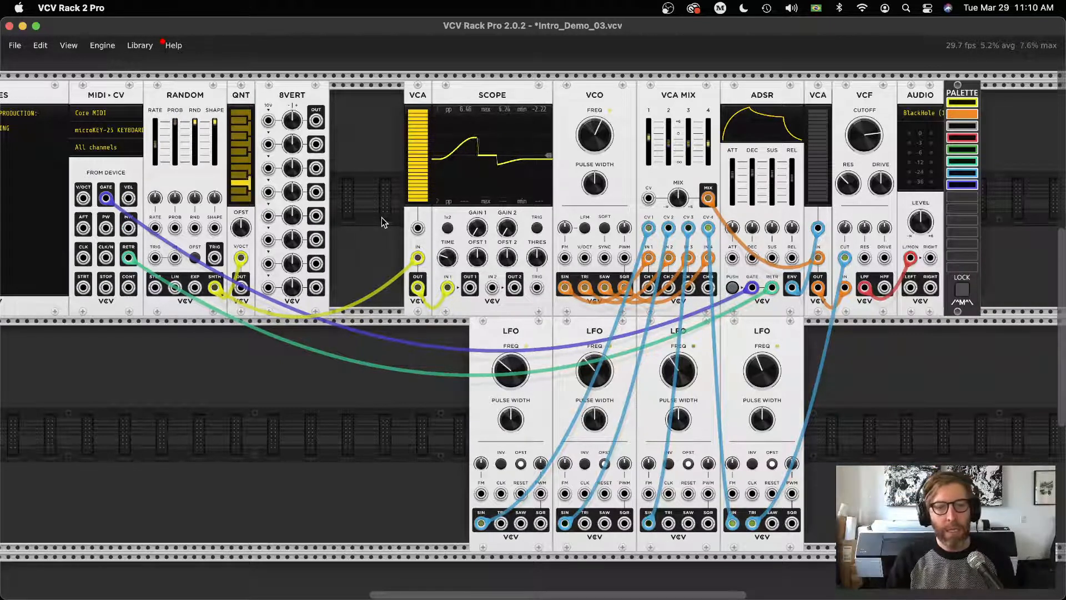
# Try a level of 10% on the new VCA and settle on 20%.
pyautogui.rightClick(426, 151)
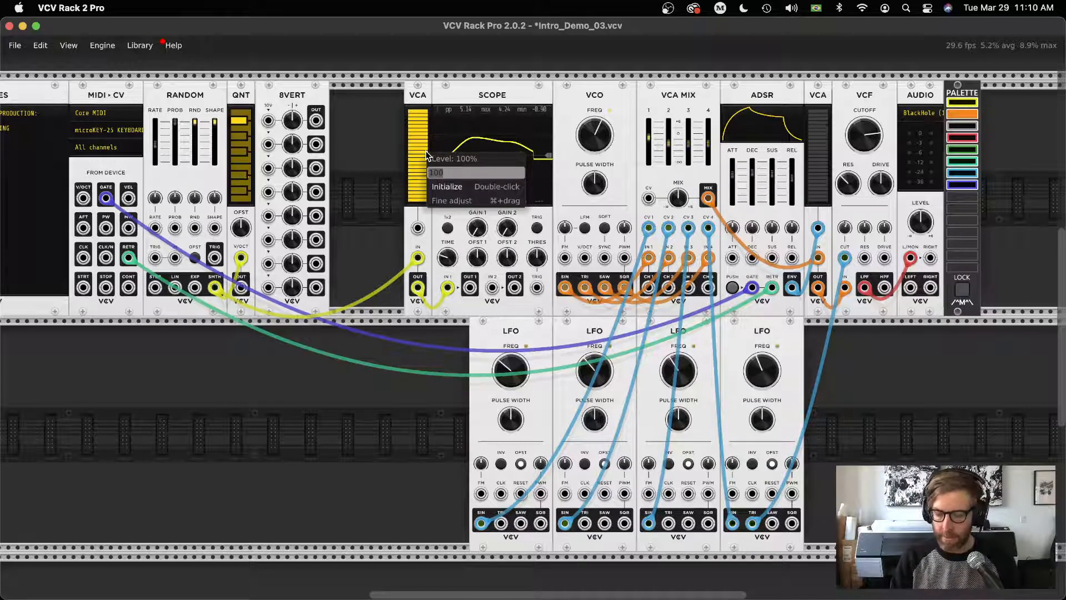
pyautogui.write('10')
pyautogui.press('Return')
pyautogui.rightClick(418, 183)
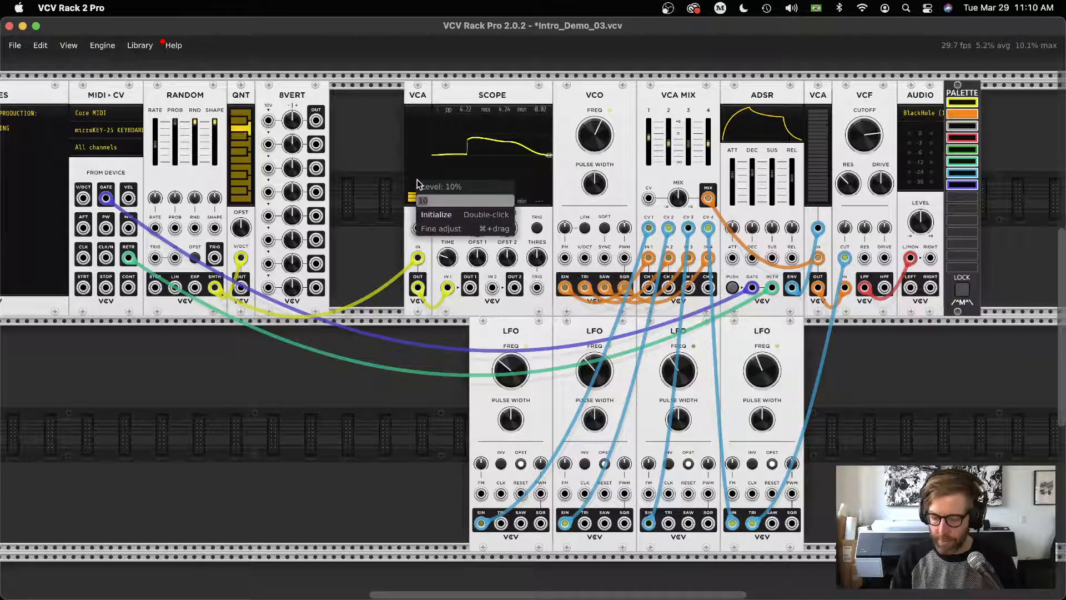
pyautogui.write('20')
pyautogui.press('Return')
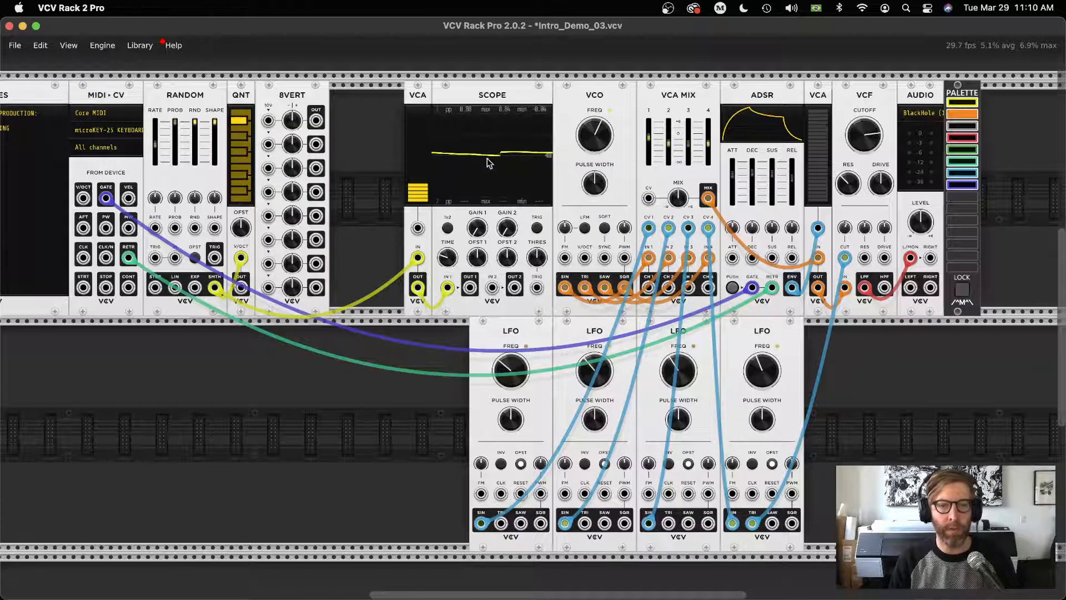
# Switch to the TextEdit table and highlight C3 and C5 to compare the notes at -1V and 1V.
pyautogui.press('super+Tab')
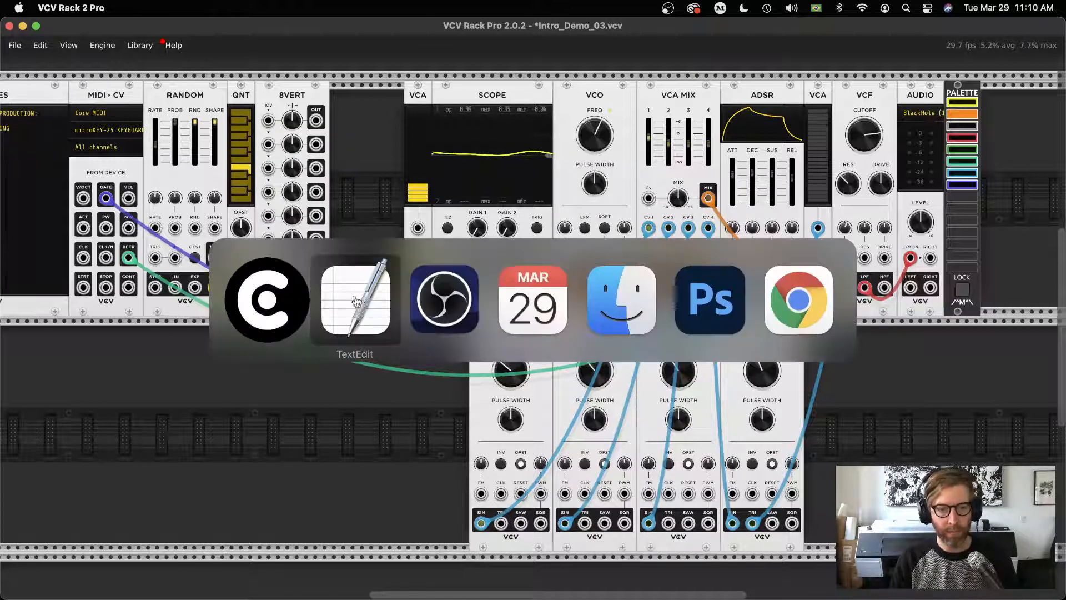
pyautogui.scroll(-3, 396, 281)
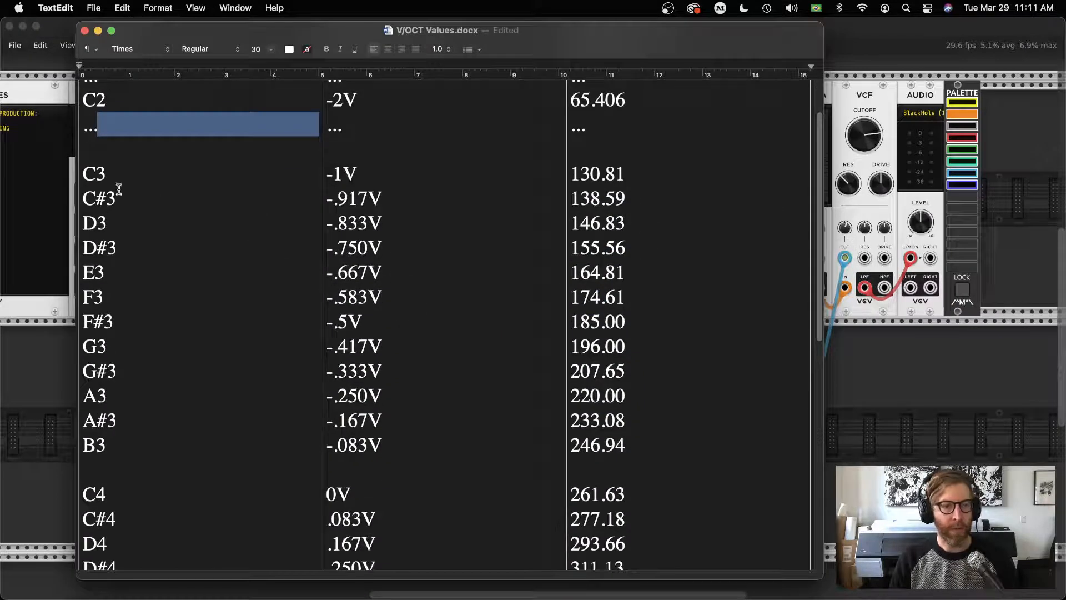
pyautogui.moveTo(83, 177); pyautogui.dragTo(118, 176)
pyautogui.scroll(-10, 362, 211)
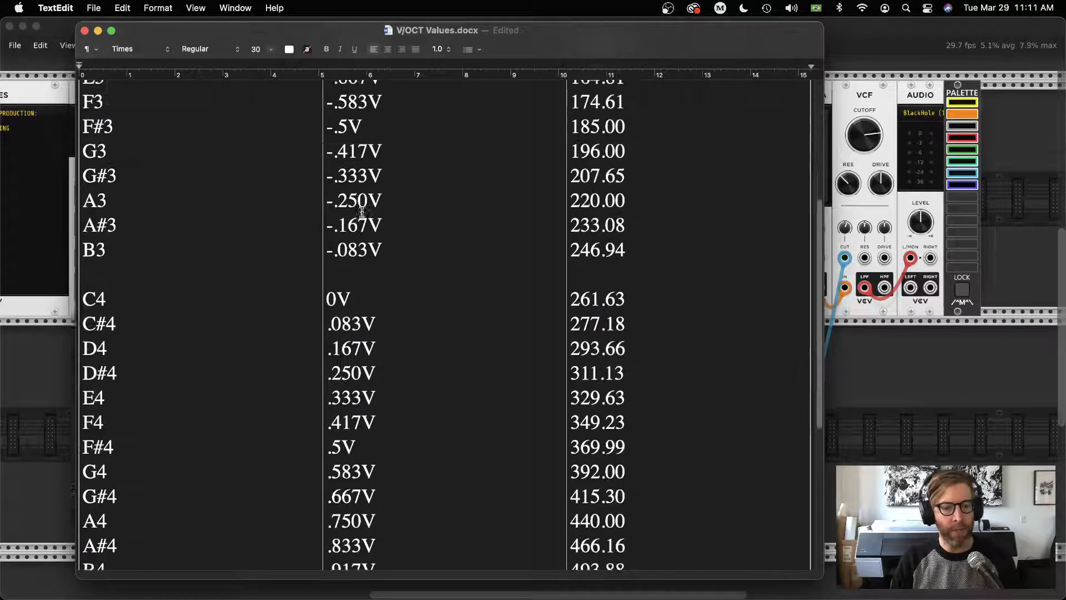
pyautogui.moveTo(127, 432); pyautogui.dragTo(71, 428)
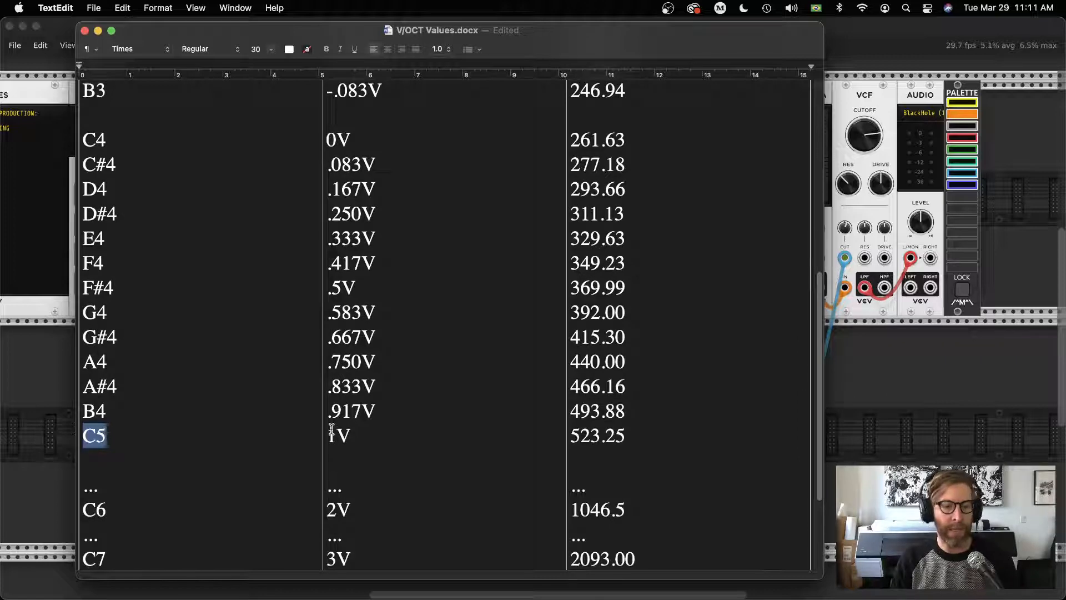
pyautogui.scroll(3, 555, 361)
# Return to VCV Rack, patch the VCA's output into the VCO's V/OCT input and sweep RANDOM's clock rate up and back down.
pyautogui.click(905, 368)
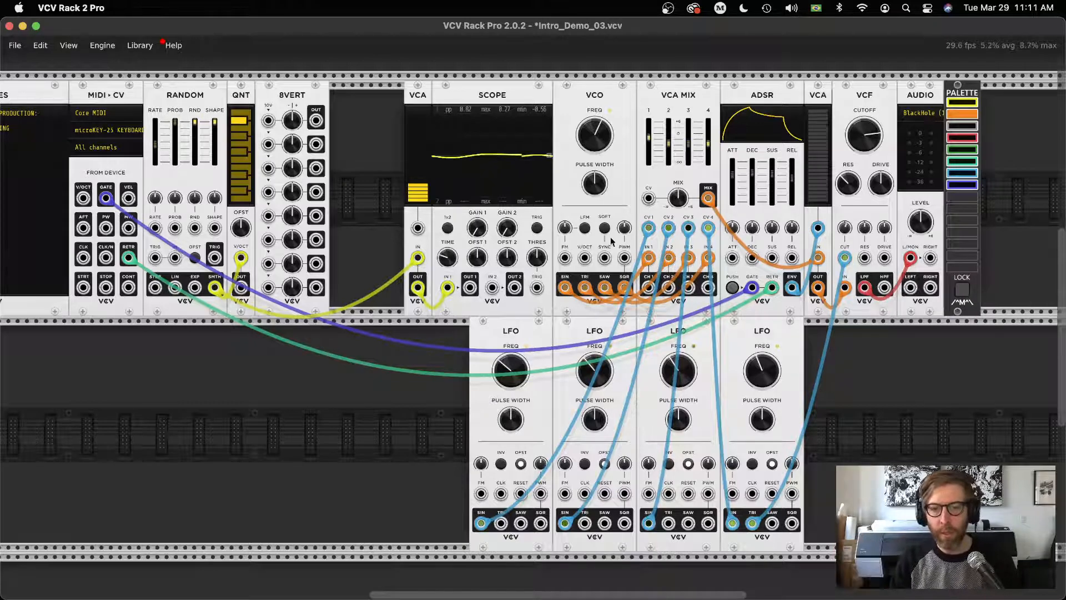
pyautogui.moveTo(448, 288); pyautogui.dragTo(585, 258)
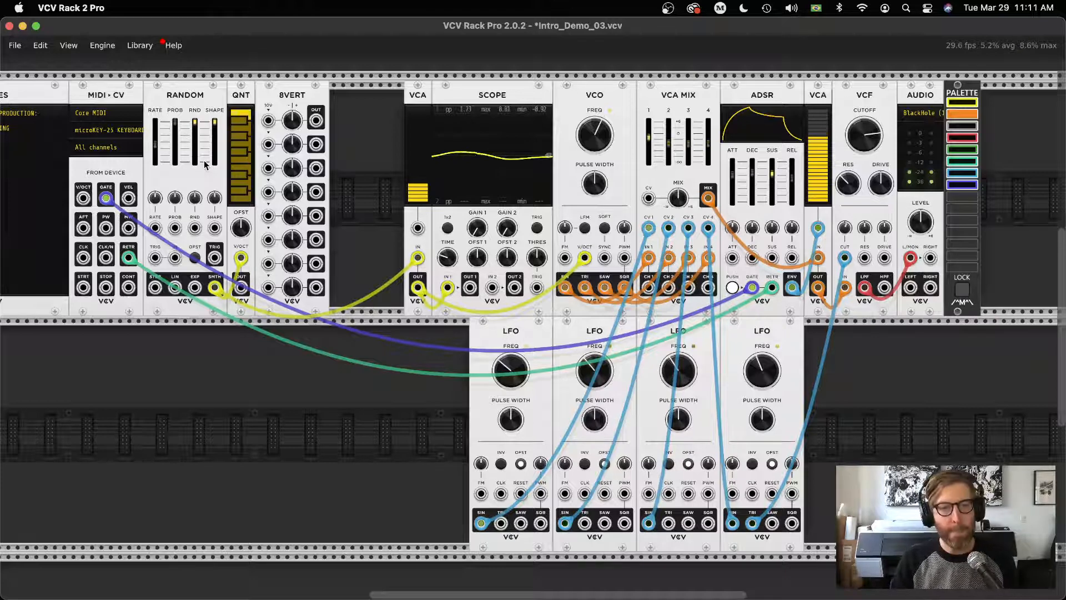
pyautogui.moveTo(157, 147)
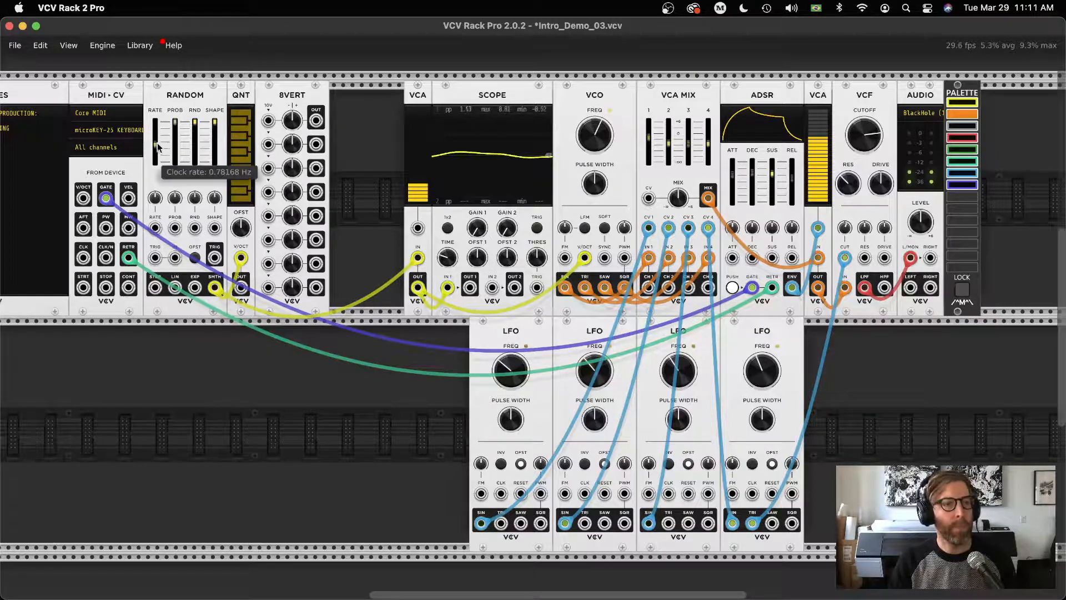
pyautogui.moveTo(157, 145); pyautogui.dragTo(157, 132)
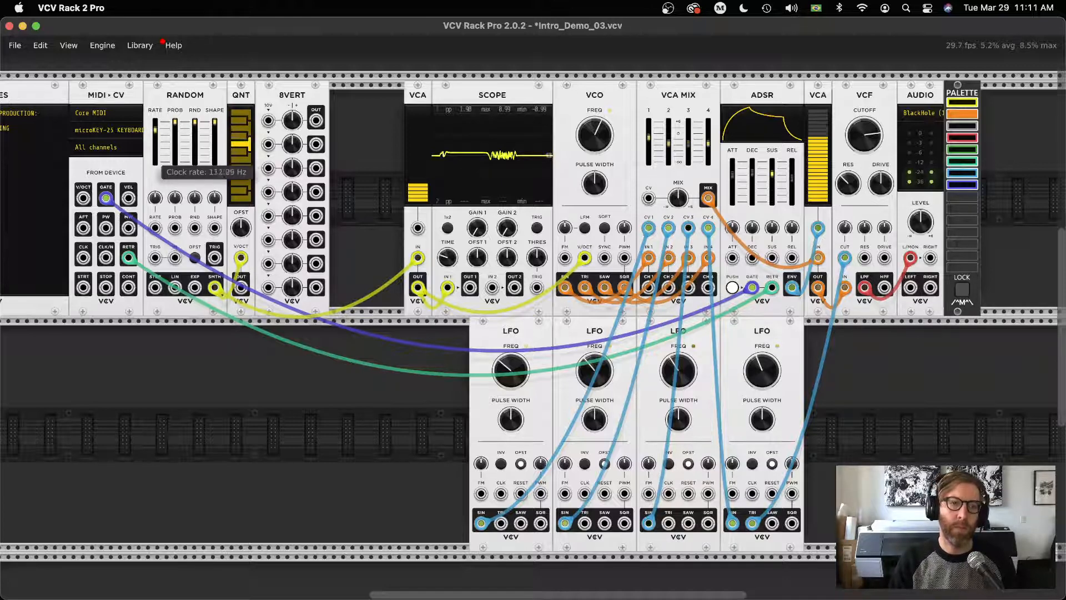
pyautogui.moveTo(155, 131); pyautogui.dragTo(155, 146)
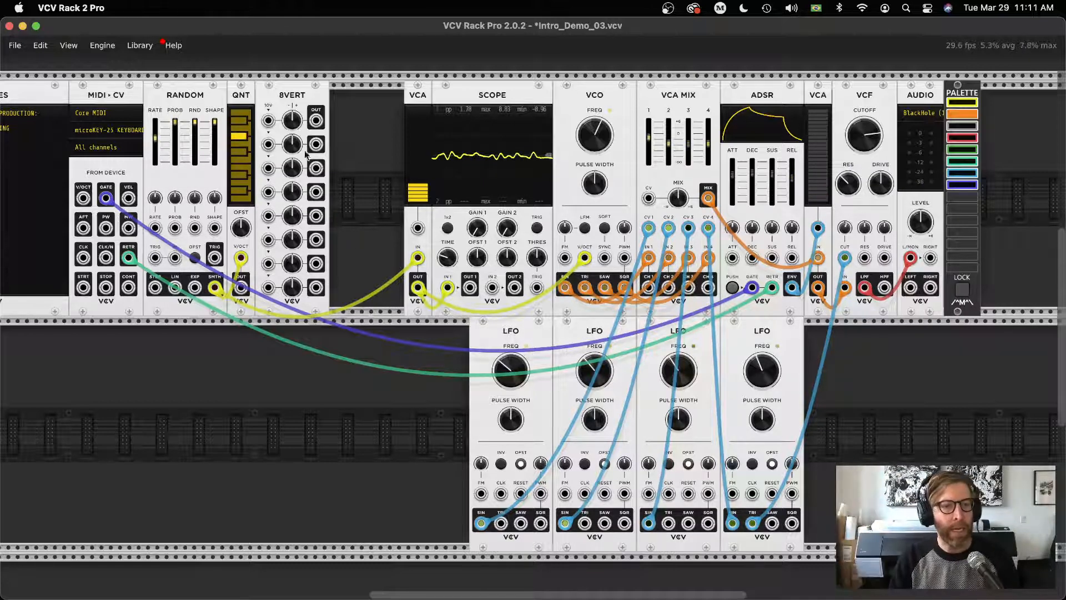
# Close the gap by moving the modules from NOTES to 8VERT back against the VCA.
pyautogui.moveTo(371, 88); pyautogui.dragTo(27, 132)
pyautogui.moveTo(41, 95); pyautogui.dragTo(122, 81)
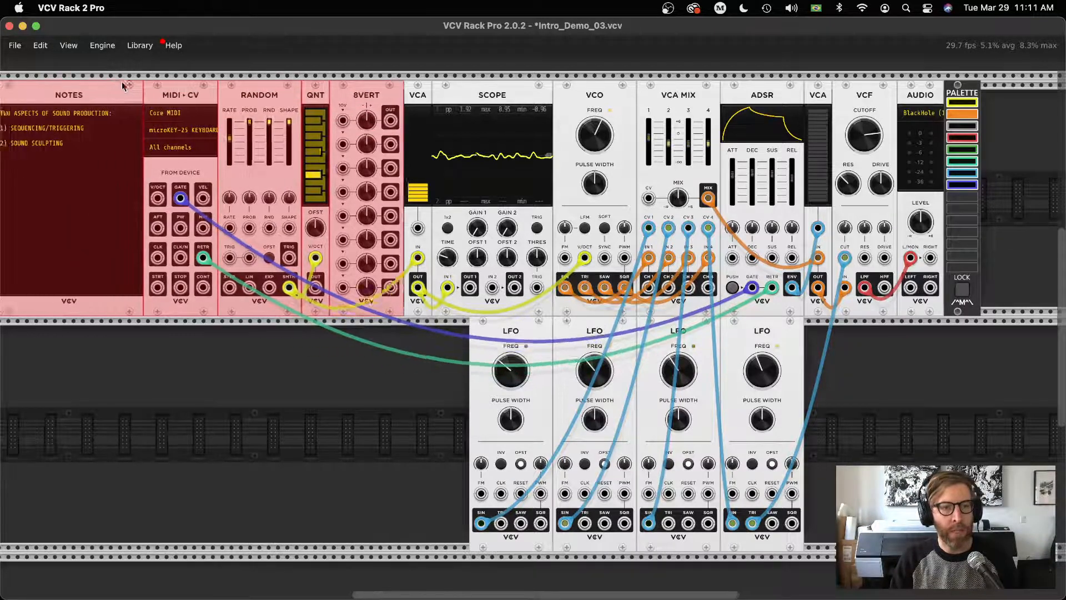
pyautogui.click(345, 345)
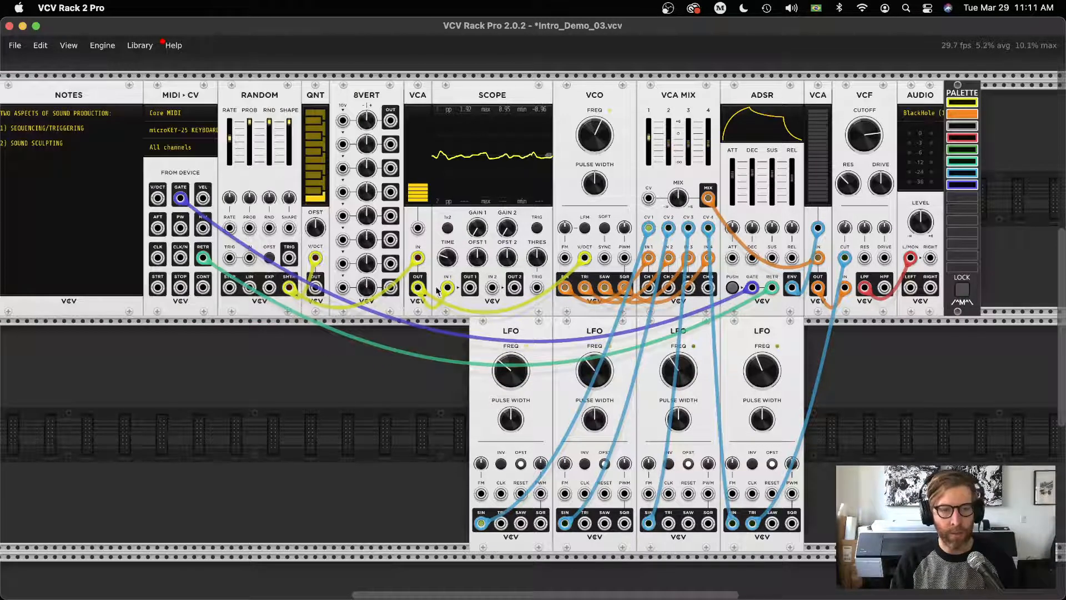
# Disconnect RANDOM's signal from the VCA input and patch the QNT's output into it instead.
pyautogui.moveTo(418, 257); pyautogui.dragTo(405, 271)
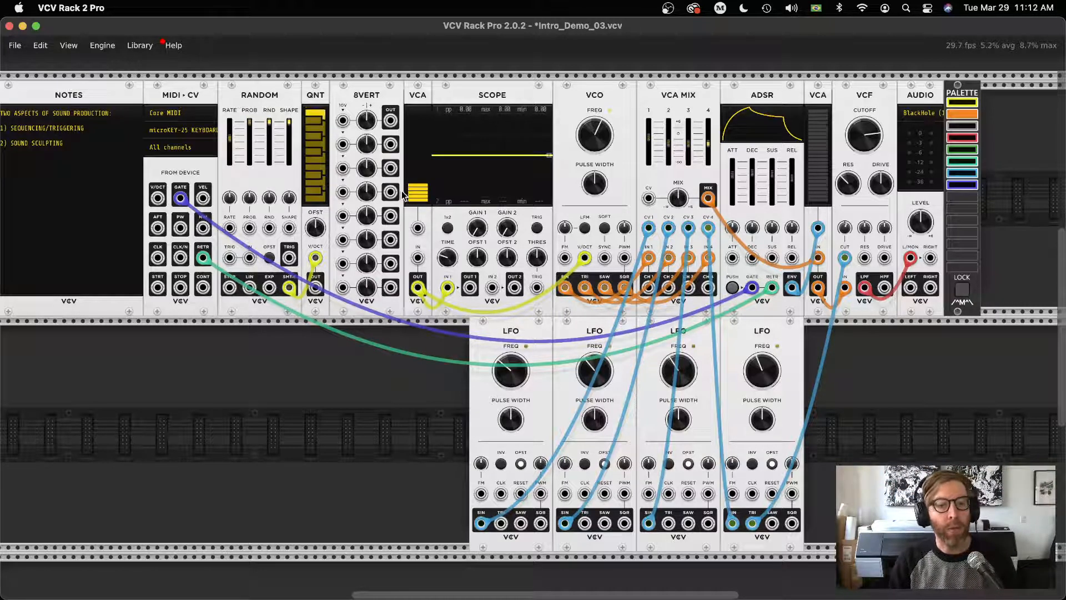
pyautogui.moveTo(271, 382); pyautogui.dragTo(38, 170)
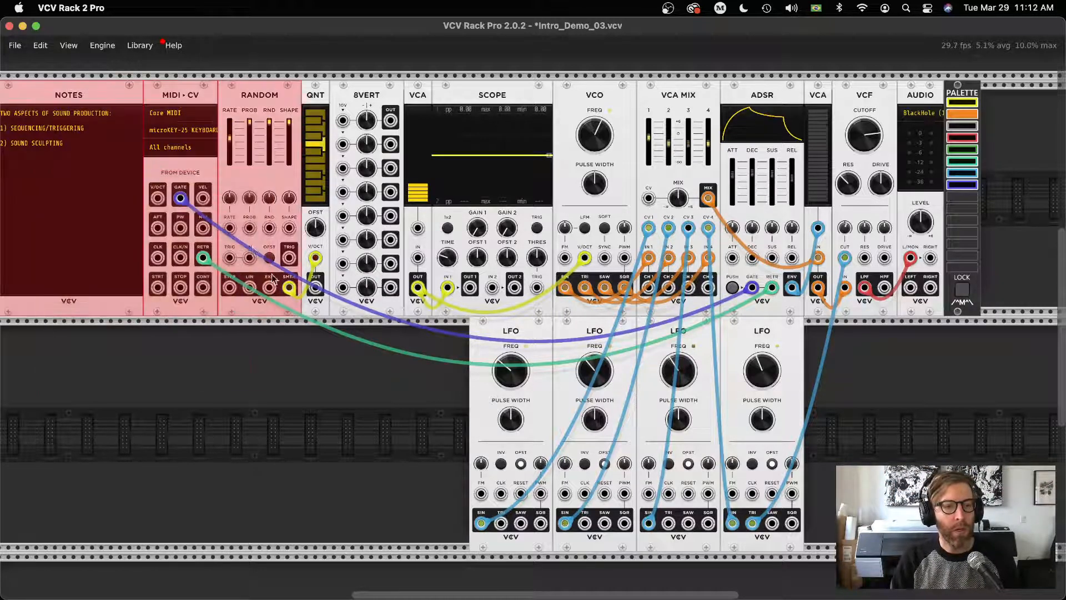
pyautogui.moveTo(272, 97)
pyautogui.mouseDown()
pyautogui.moveTo(202, 88)
pyautogui.moveTo(161, 98)
pyautogui.moveTo(276, 97)
pyautogui.mouseUp()
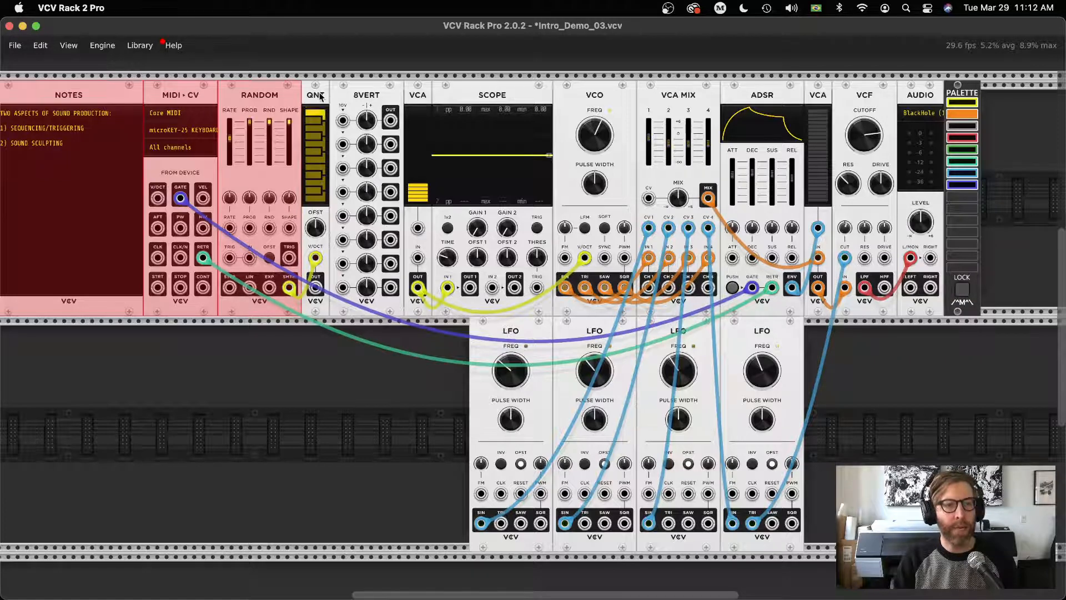
pyautogui.click(316, 422)
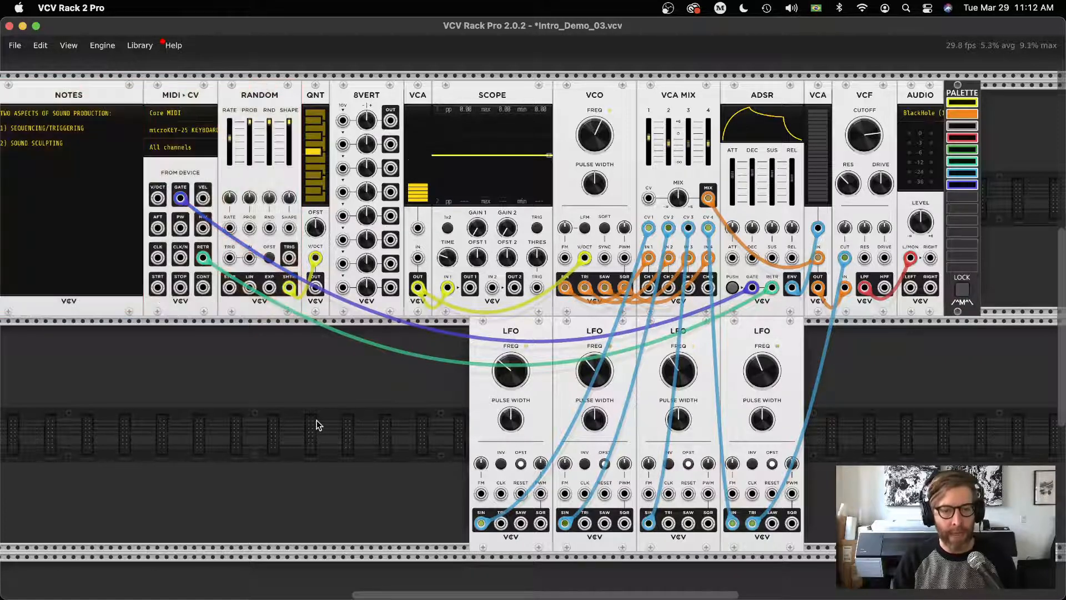
pyautogui.moveTo(316, 288); pyautogui.dragTo(447, 287)
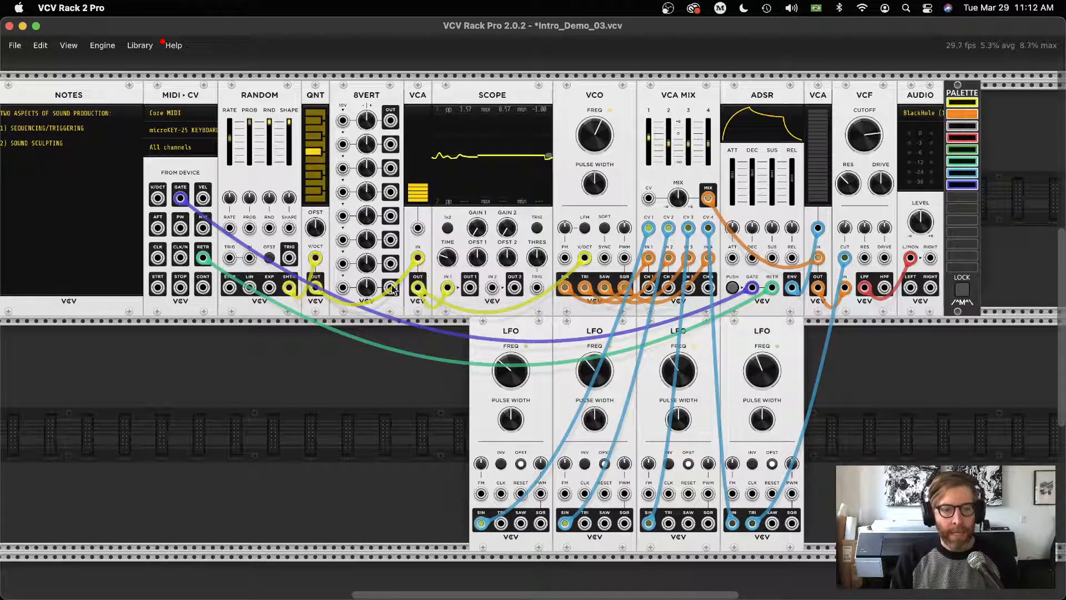
# Switch off the black-key notes on the QNT's keyboard, keeping only the white-key notes enabled.
pyautogui.click(313, 190)
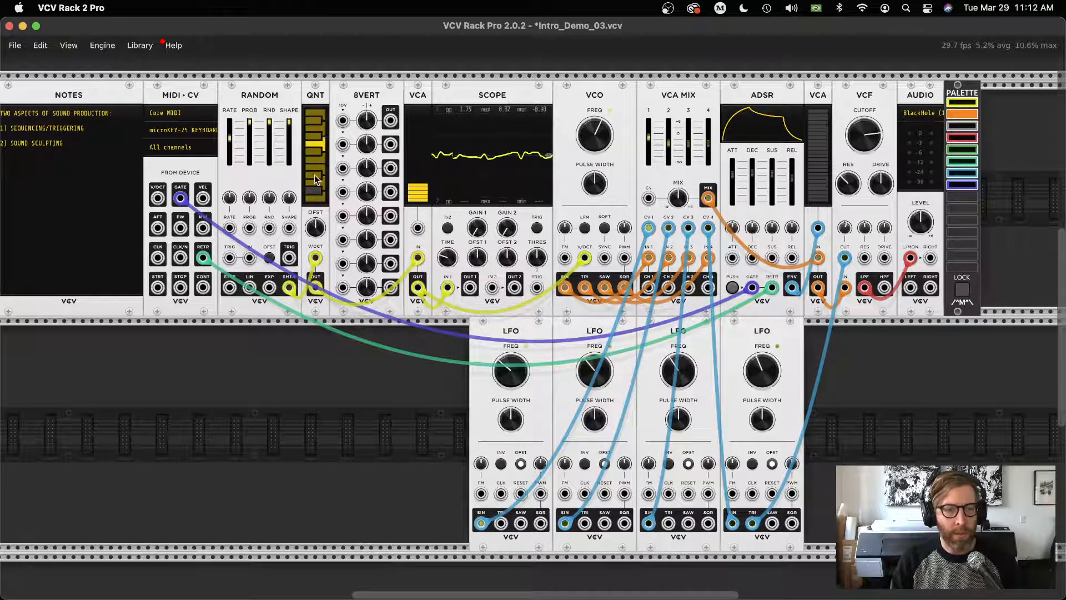
pyautogui.click(311, 145)
pyautogui.click(311, 151)
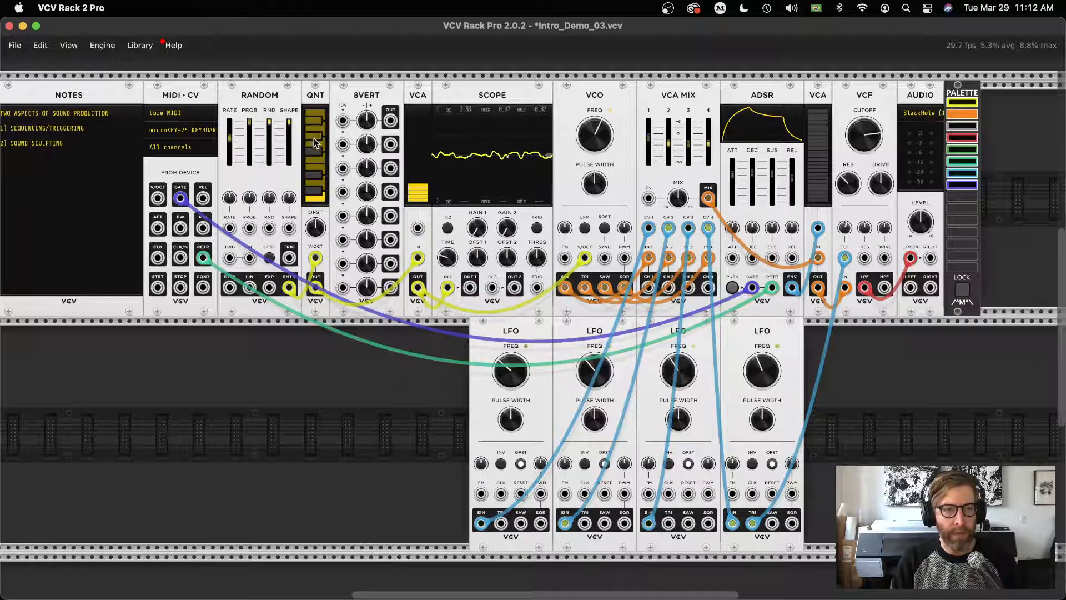
pyautogui.click(314, 138)
pyautogui.click(316, 119)
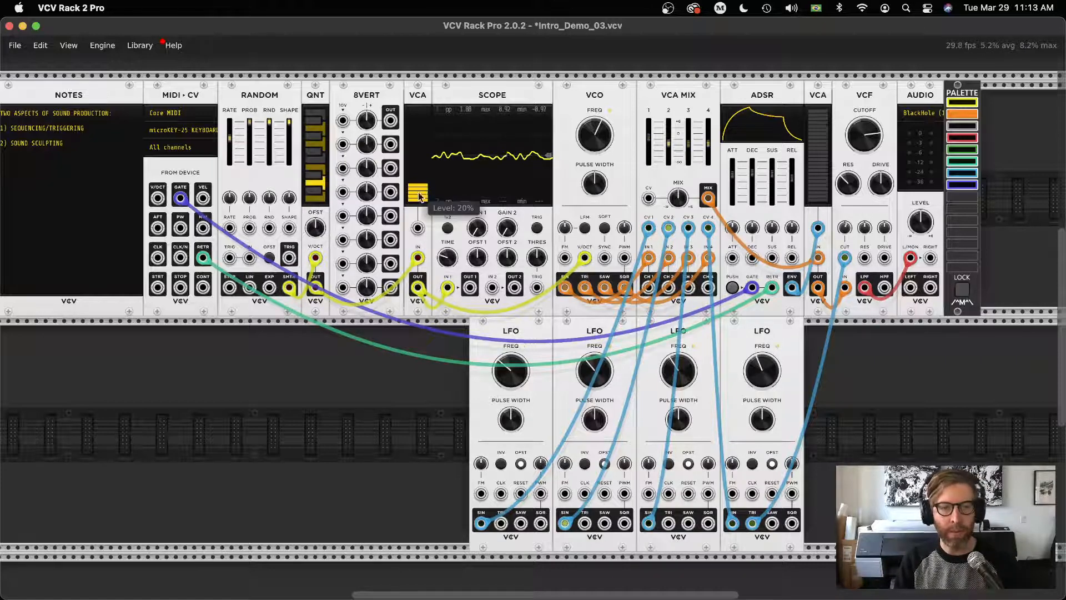
# Move the VCA between RANDOM and QNT, shifting the modules from NOTES to RANDOM to make room and then against it.
pyautogui.moveTo(135, 64); pyautogui.dragTo(230, 110)
pyautogui.moveTo(417, 95); pyautogui.dragTo(287, 96)
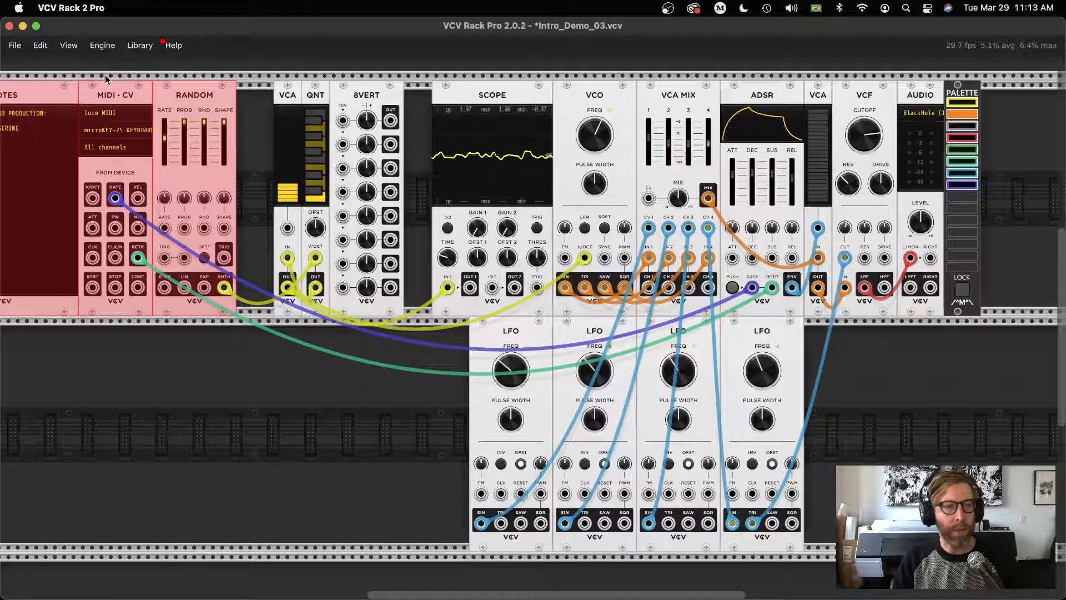
pyautogui.moveTo(161, 91); pyautogui.dragTo(238, 94)
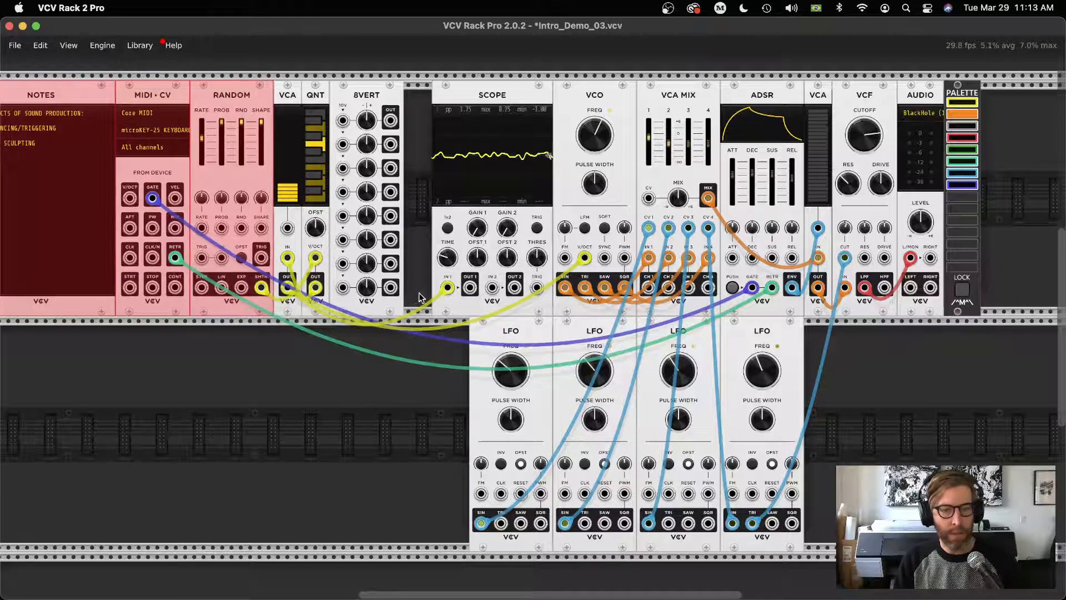
# Unplug SCOPE's IN 1 and rewire RANDOM's SMTH output through the VCA into the QNT, with the QNT's output feeding the VCO's V/OCT.
pyautogui.moveTo(447, 287); pyautogui.dragTo(446, 287)
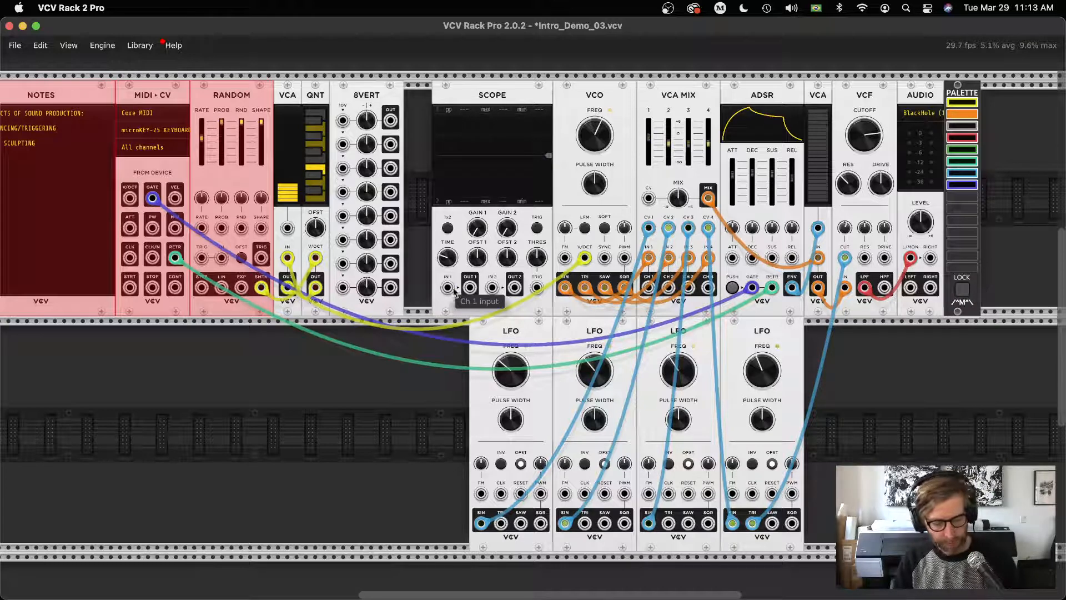
pyautogui.moveTo(287, 257); pyautogui.dragTo(315, 257)
pyautogui.click(281, 383)
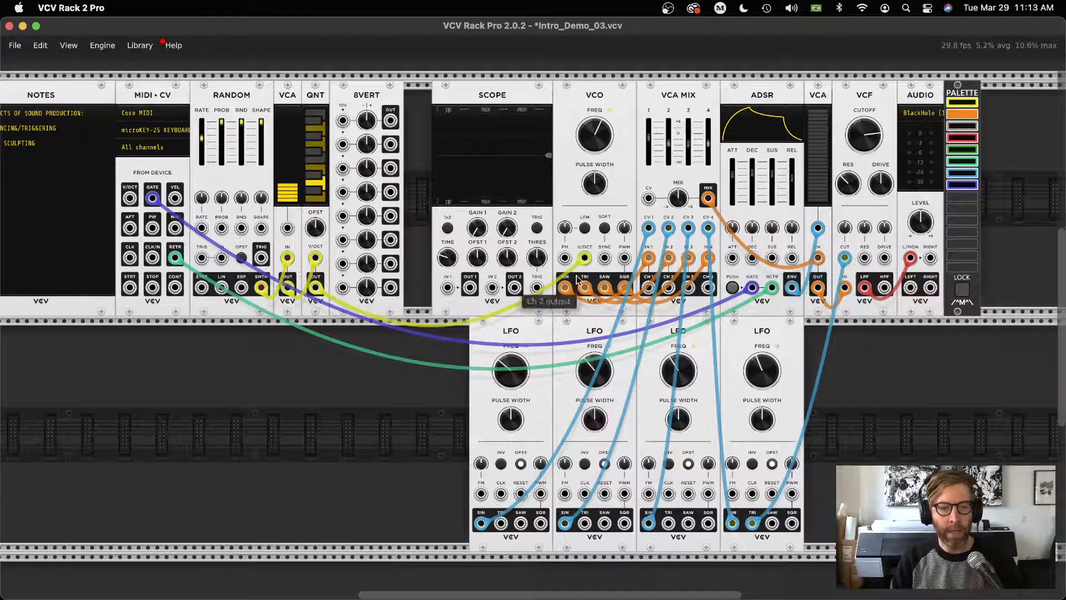
# Patch the QNT's output into SCOPE's IN 1 as well, and lower RANDOM's clock rate.
pyautogui.moveTo(584, 257)
pyautogui.mouseDown()
pyautogui.moveTo(448, 288)
pyautogui.moveTo(448, 222)
pyautogui.mouseUp()
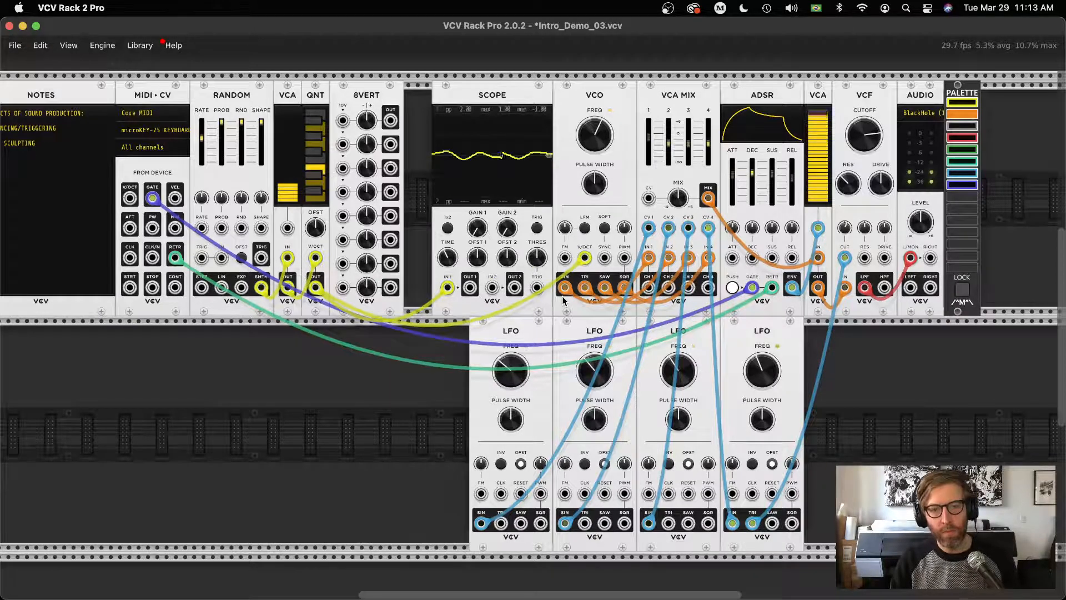
pyautogui.moveTo(201, 138); pyautogui.dragTo(202, 148)
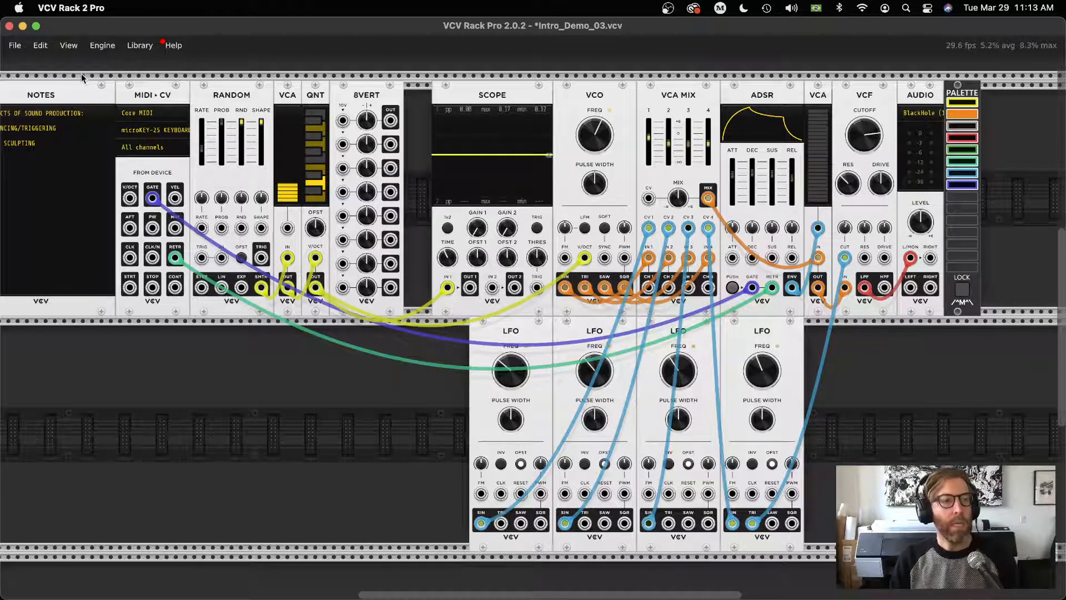
# Move the modules from NOTES to 8VERT against the SCOPE to close the gap, and clear the selection.
pyautogui.moveTo(81, 74); pyautogui.dragTo(369, 136)
pyautogui.moveTo(373, 95); pyautogui.dragTo(401, 97)
pyautogui.click(312, 420)
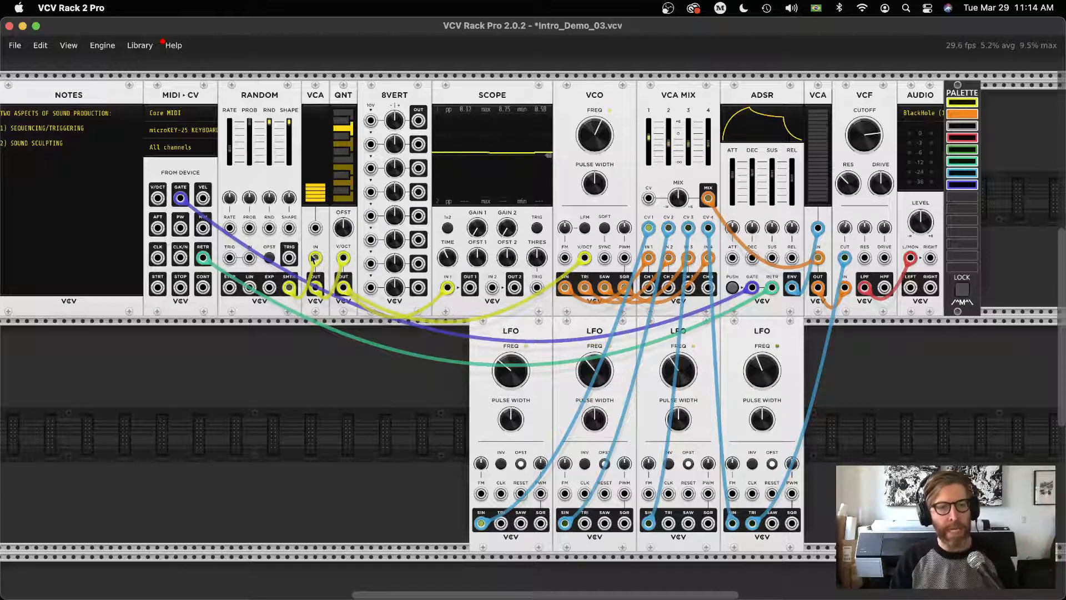
# Reroute the first LFO's sine output from VCA MIX CV 1 to 8VERT's row 1 input and SCOPE's IN 1, and raise its frequency.
pyautogui.moveTo(265, 148)
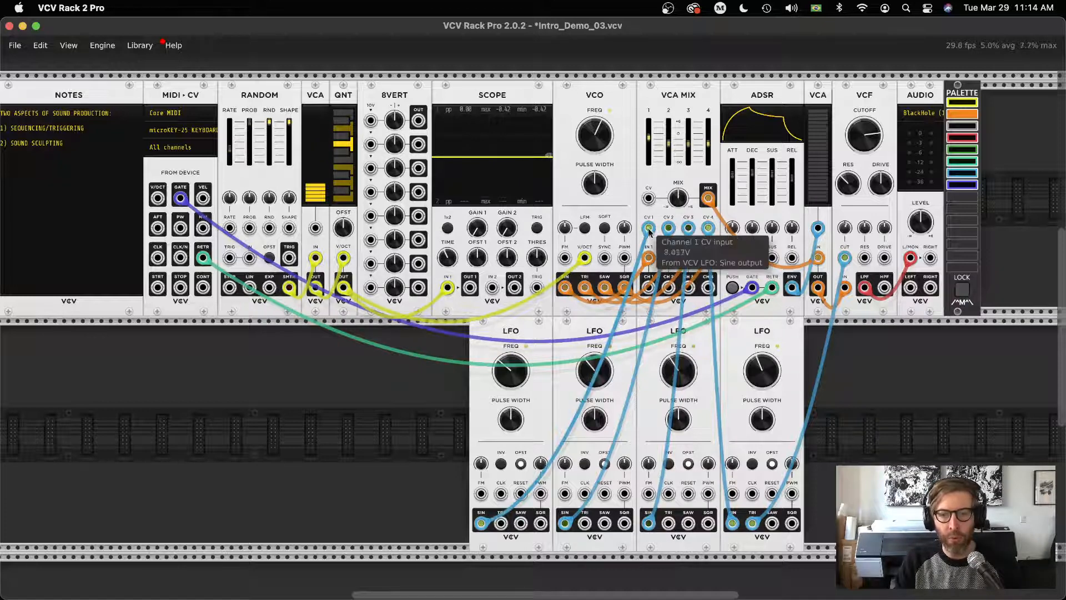
pyautogui.moveTo(648, 228); pyautogui.dragTo(371, 120)
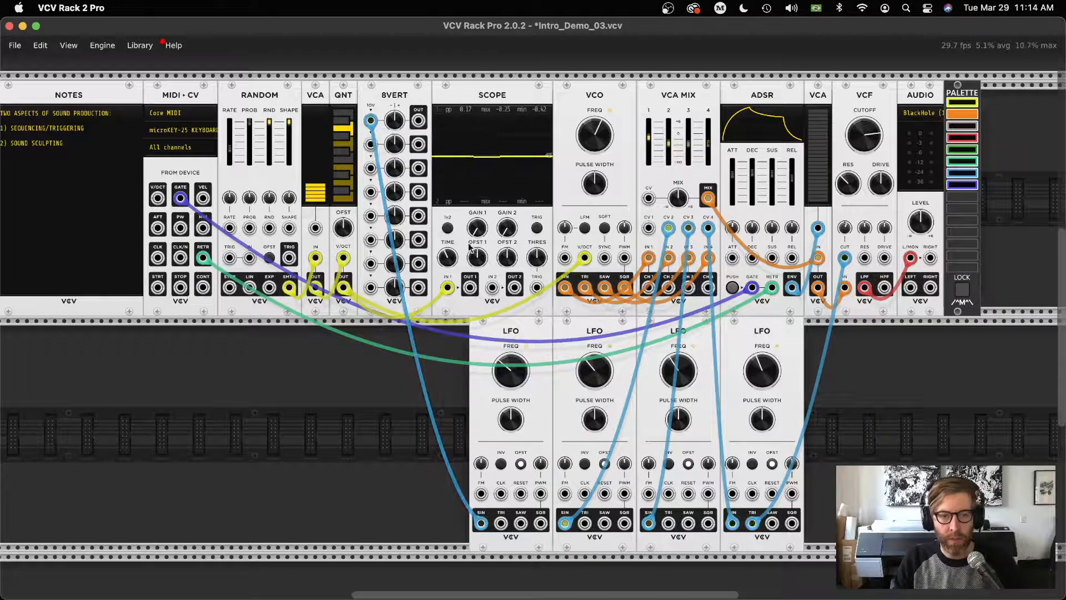
pyautogui.moveTo(448, 287); pyautogui.dragTo(472, 306)
pyautogui.moveTo(370, 121); pyautogui.dragTo(447, 287)
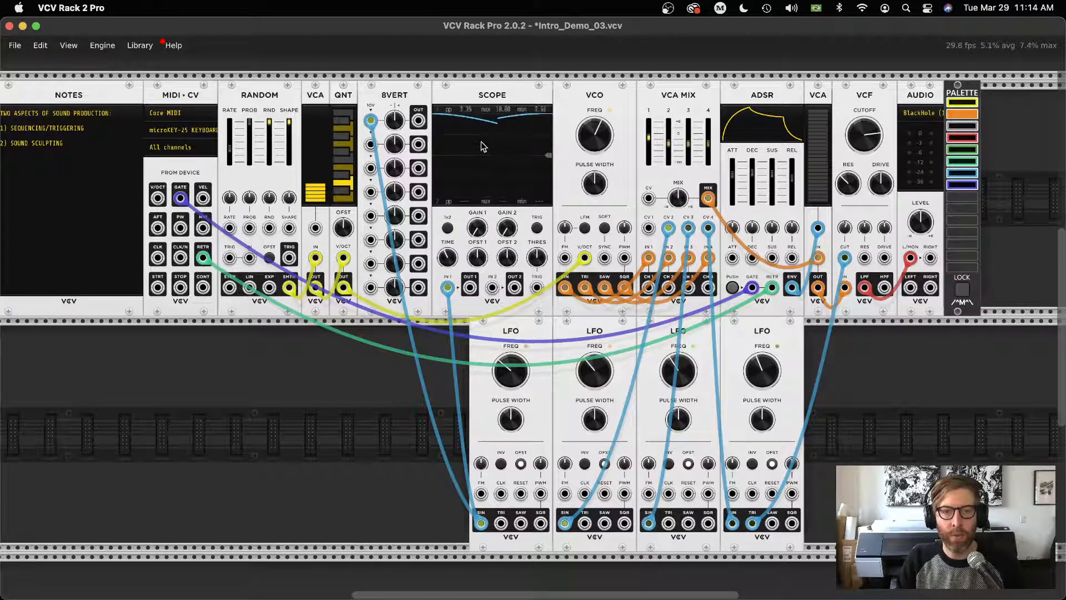
pyautogui.click(520, 463)
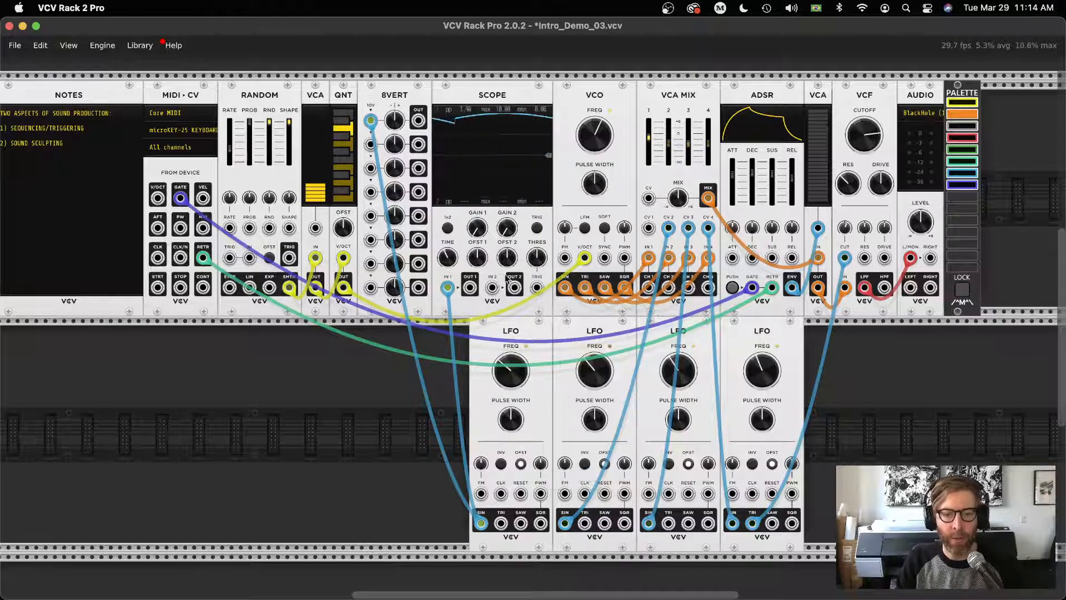
pyautogui.moveTo(515, 381); pyautogui.dragTo(516, 369)
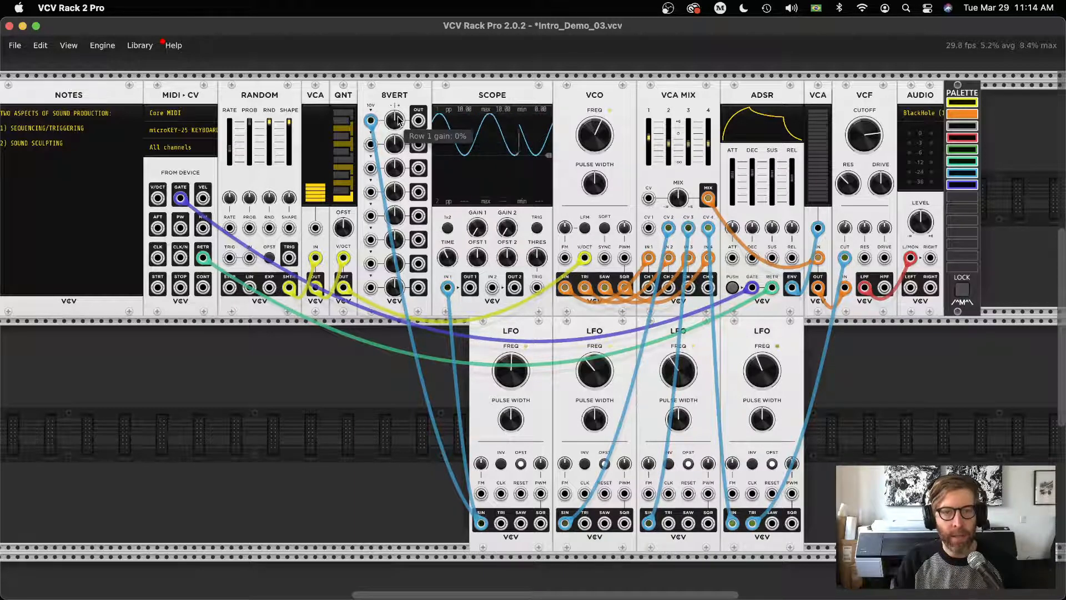
# Patch 8VERT's row 1 output into SCOPE's IN 2 and vary the row 1 gain between 0% and negative values.
pyautogui.moveTo(394, 120); pyautogui.dragTo(395, 153)
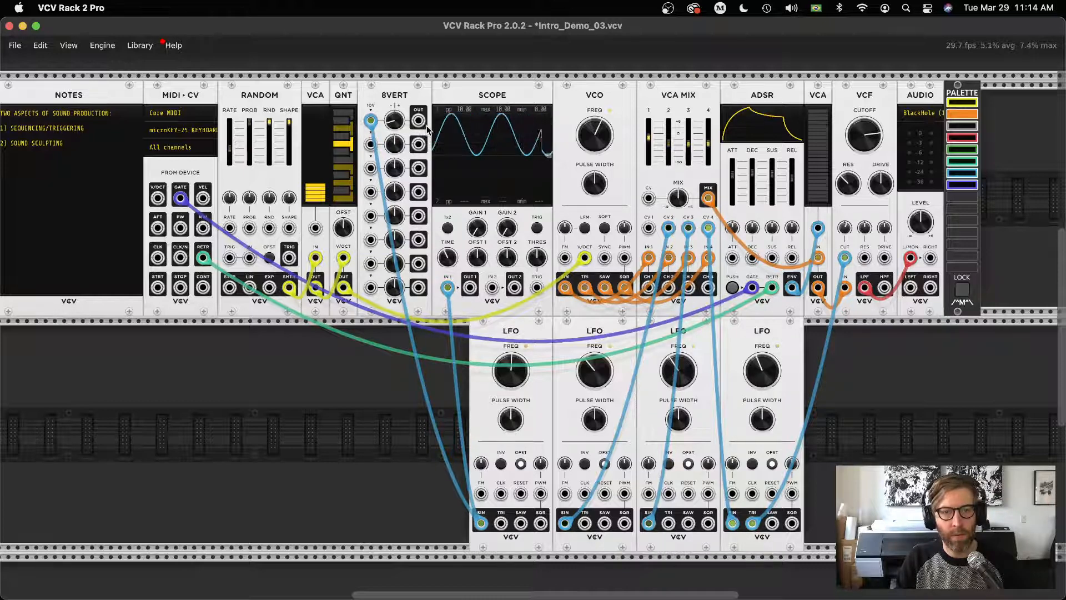
pyautogui.moveTo(418, 121); pyautogui.dragTo(492, 287)
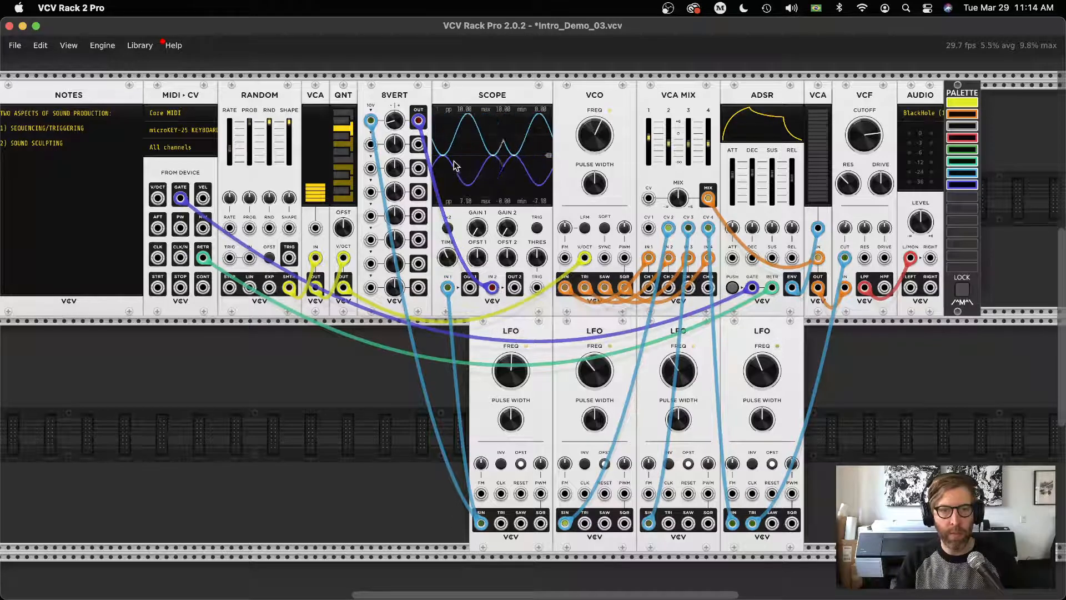
pyautogui.moveTo(395, 121); pyautogui.dragTo(395, 142)
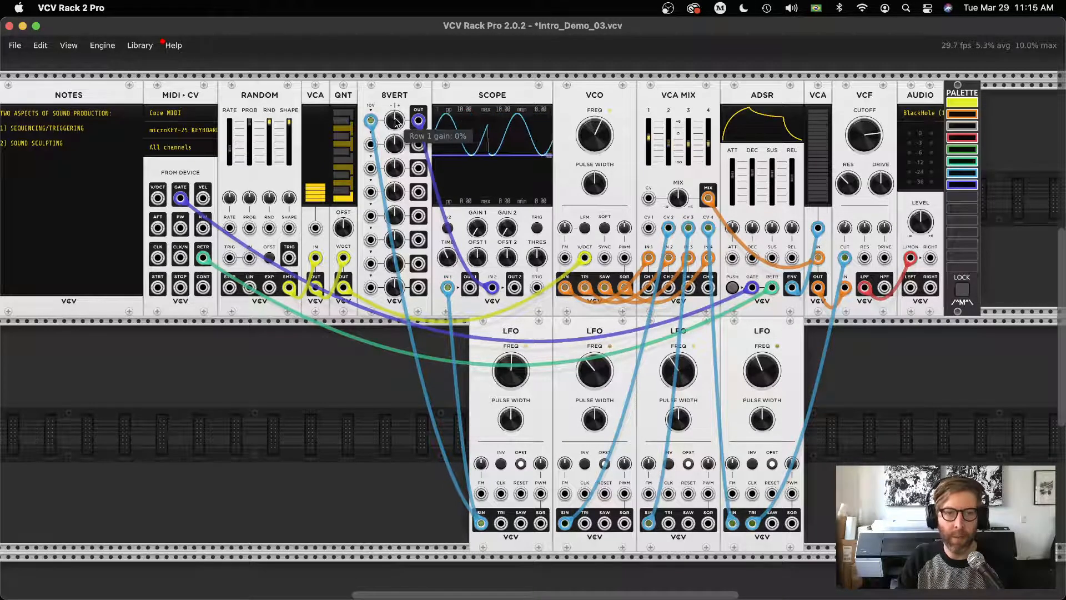
pyautogui.moveTo(395, 124)
pyautogui.mouseDown()
pyautogui.moveTo(396, 106)
pyautogui.moveTo(386, 151)
pyautogui.moveTo(394, 123)
pyautogui.moveTo(394, 140)
pyautogui.mouseUp()
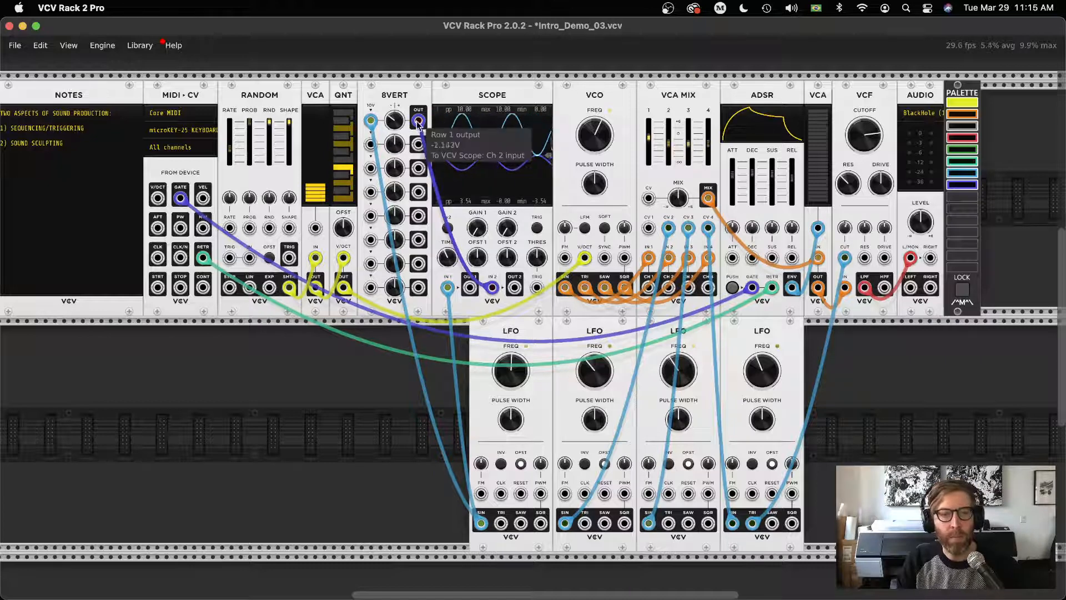
# Disconnect the LFO from 8VERT and SCOPE, move 8VERT's row 1 output to SCOPE's IN 1, and set the row 1 gain to about 2.84 V.
pyautogui.moveTo(373, 123)
pyautogui.moveTo(371, 120); pyautogui.dragTo(404, 233)
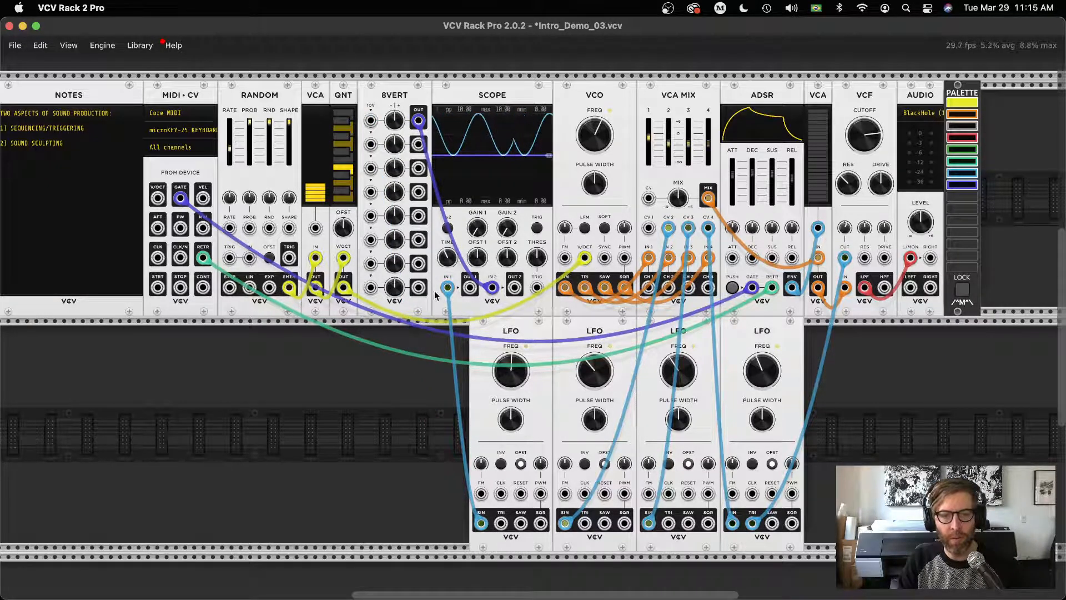
pyautogui.moveTo(447, 287)
pyautogui.mouseDown()
pyautogui.moveTo(464, 303)
pyautogui.moveTo(448, 287)
pyautogui.mouseUp()
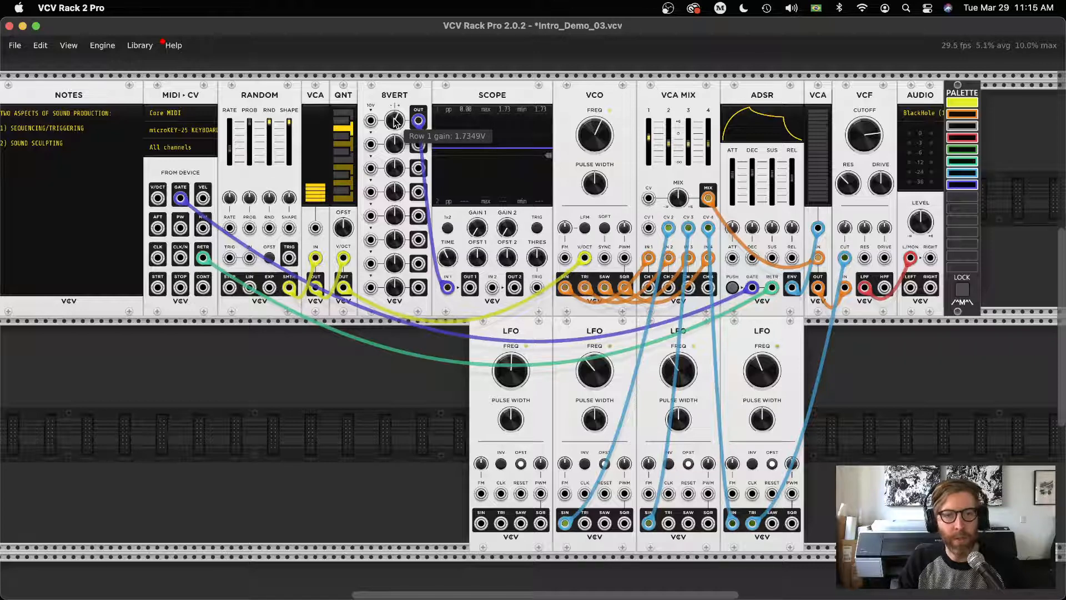
pyautogui.moveTo(394, 120); pyautogui.dragTo(395, 115)
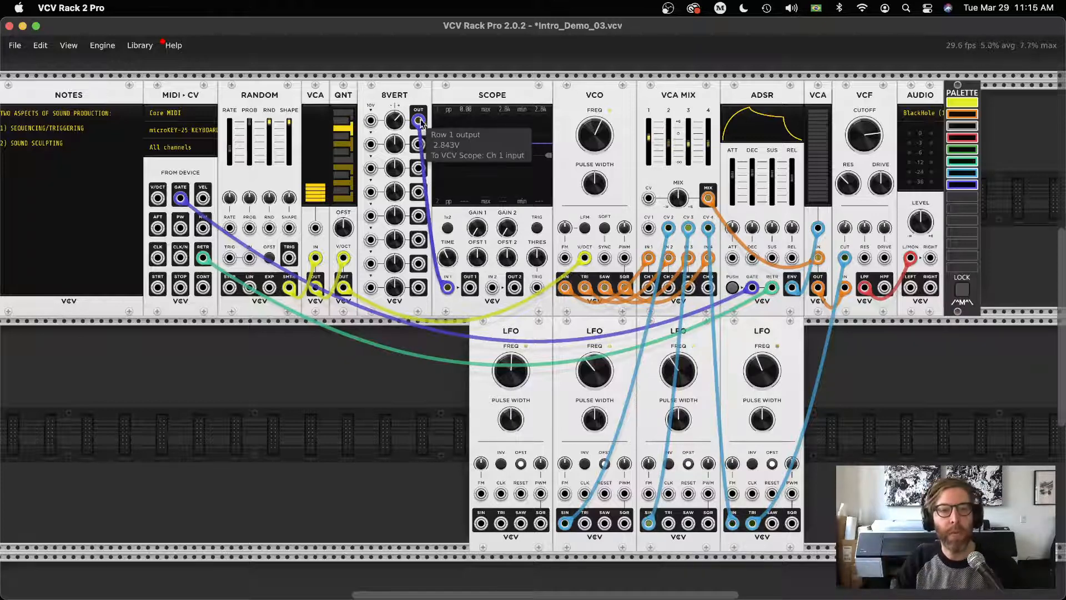
# Reset the VCO's frequency to 261.63 Hz and remove the cables from its V/OCT input and SCOPE's IN 1.
pyautogui.moveTo(597, 137)
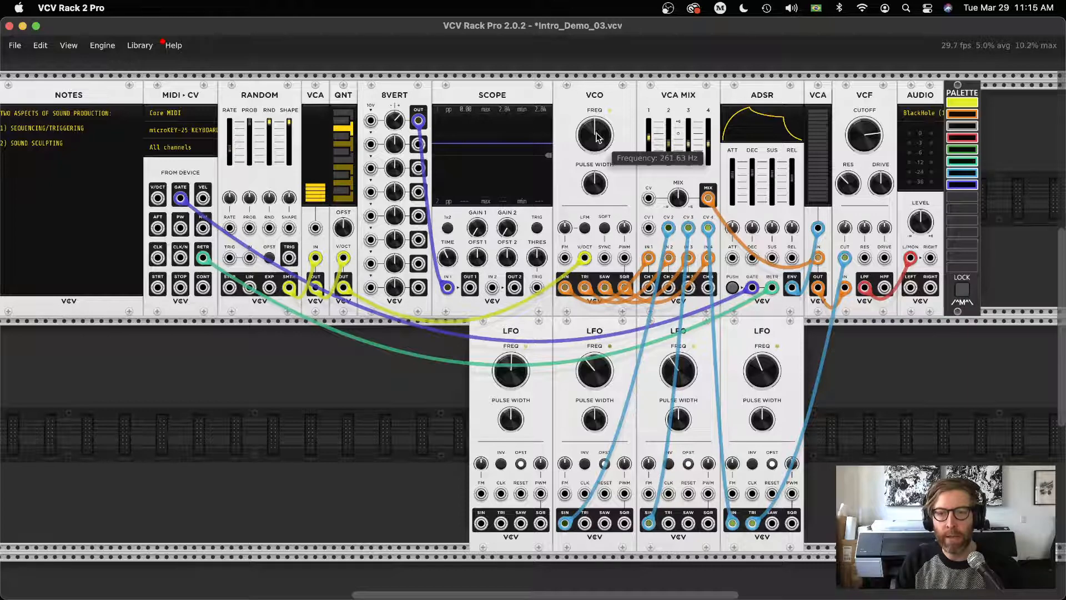
pyautogui.moveTo(584, 259)
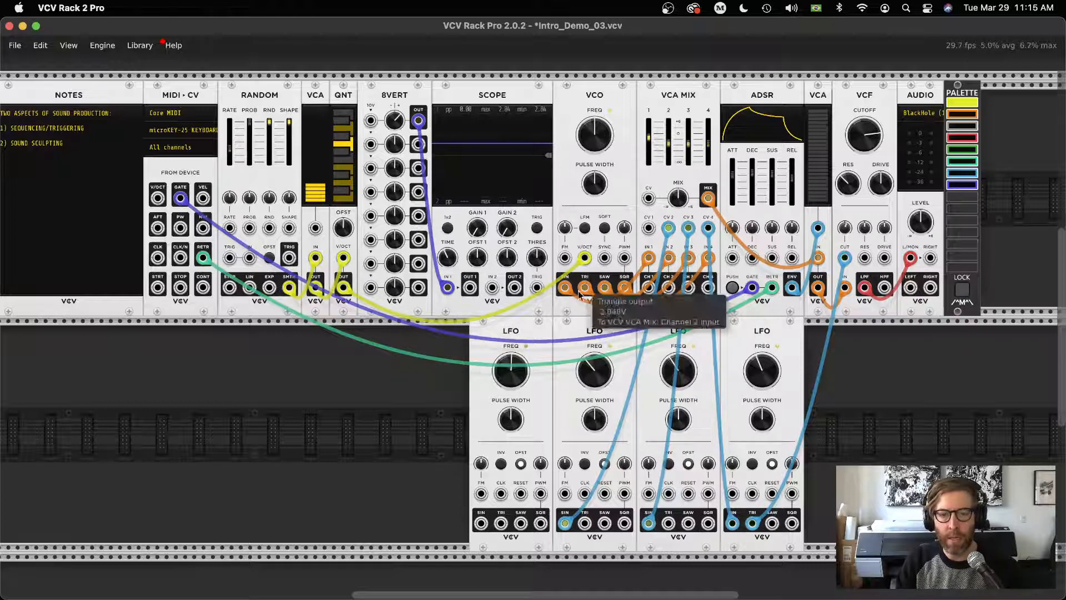
pyautogui.press('Delete')
pyautogui.press('Delete')
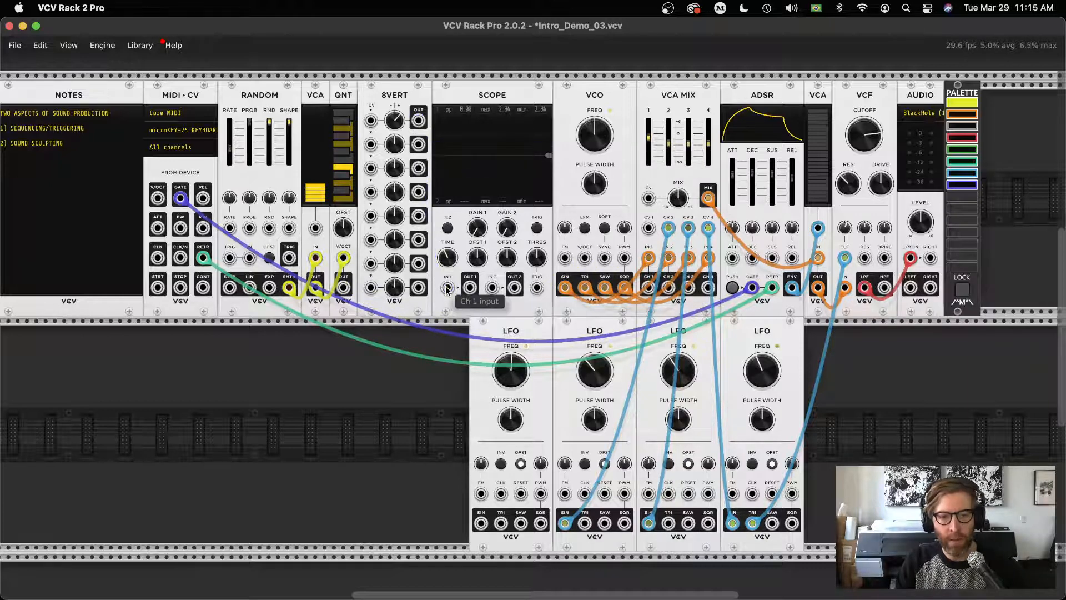
# Patch 8VERT's row 1 output into both SCOPE's IN 1 and the VCO's V/OCT, and turn the row 1 gain to about -1.71 V.
pyautogui.moveTo(419, 122); pyautogui.dragTo(451, 288)
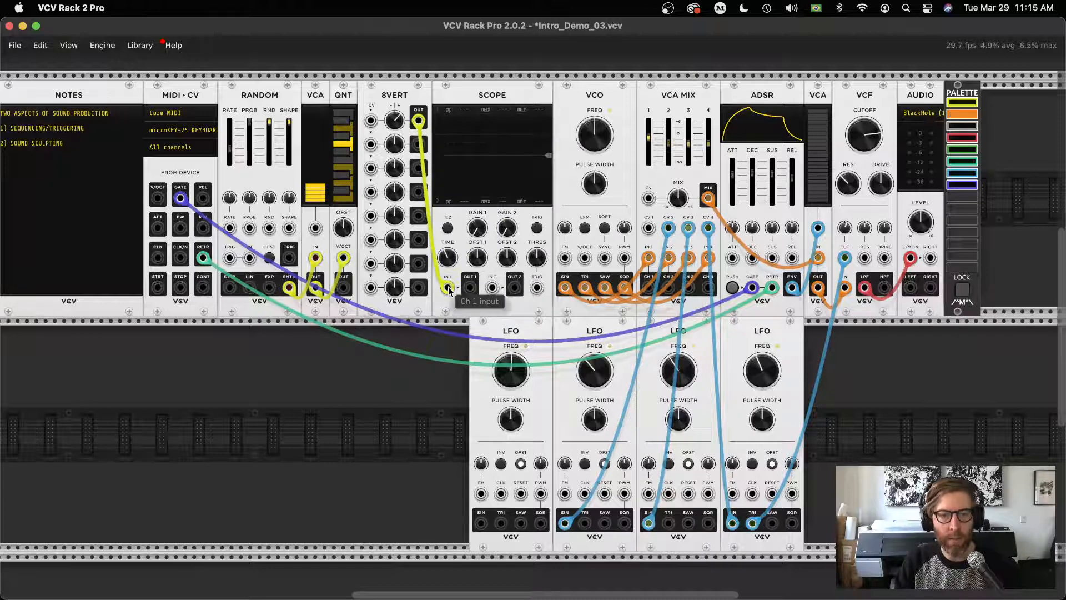
pyautogui.moveTo(419, 121)
pyautogui.mouseDown()
pyautogui.moveTo(556, 250)
pyautogui.moveTo(584, 258)
pyautogui.mouseUp()
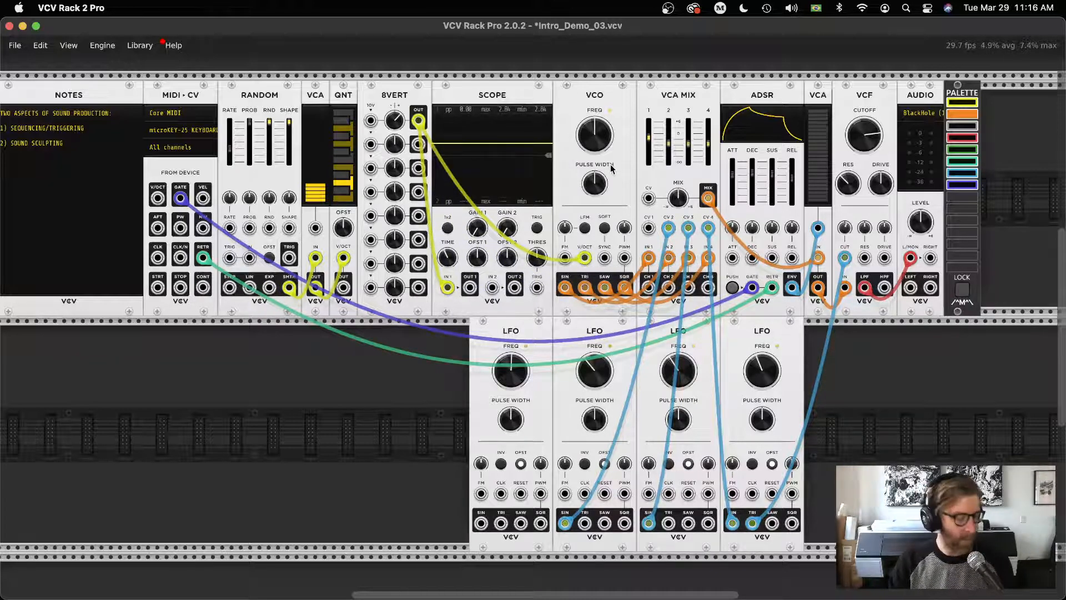
pyautogui.moveTo(395, 121)
pyautogui.mouseDown()
pyautogui.moveTo(395, 106)
pyautogui.moveTo(395, 133)
pyautogui.moveTo(394, 102)
pyautogui.moveTo(394, 142)
pyautogui.moveTo(395, 120)
pyautogui.mouseUp()
# Switch to TextEdit to check the negative voltages in the V/OCT Values table, and return to VCV Rack.
pyautogui.press('super+Tab')
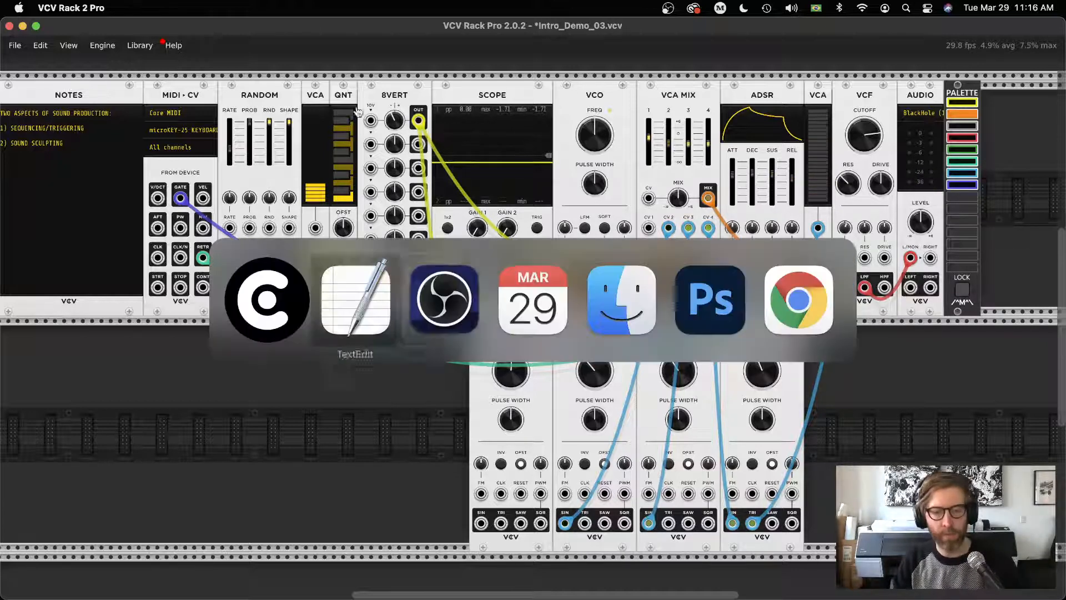
pyautogui.scroll(10, 444, 197)
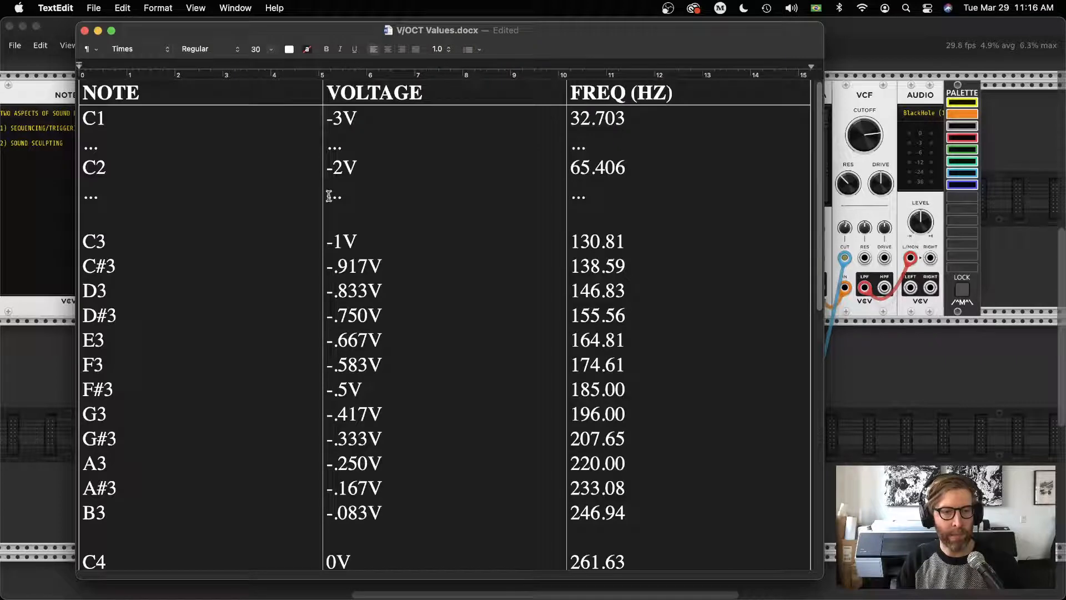
pyautogui.press('super+Tab')
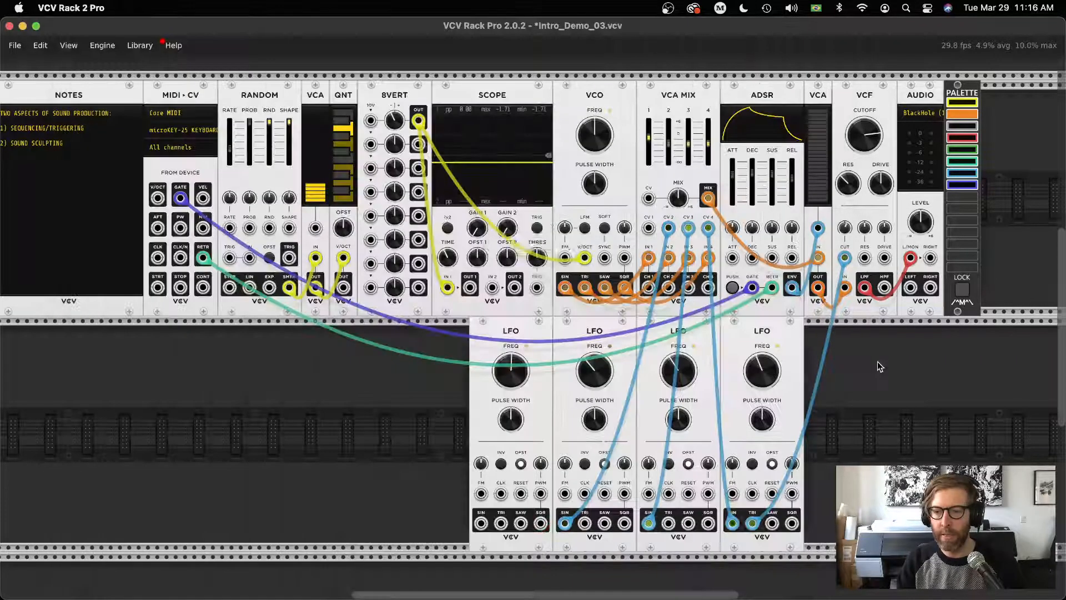
# Set 8VERT's row 1 gain to -1.917 V.
pyautogui.rightClick(393, 120)
pyautogui.write('-')
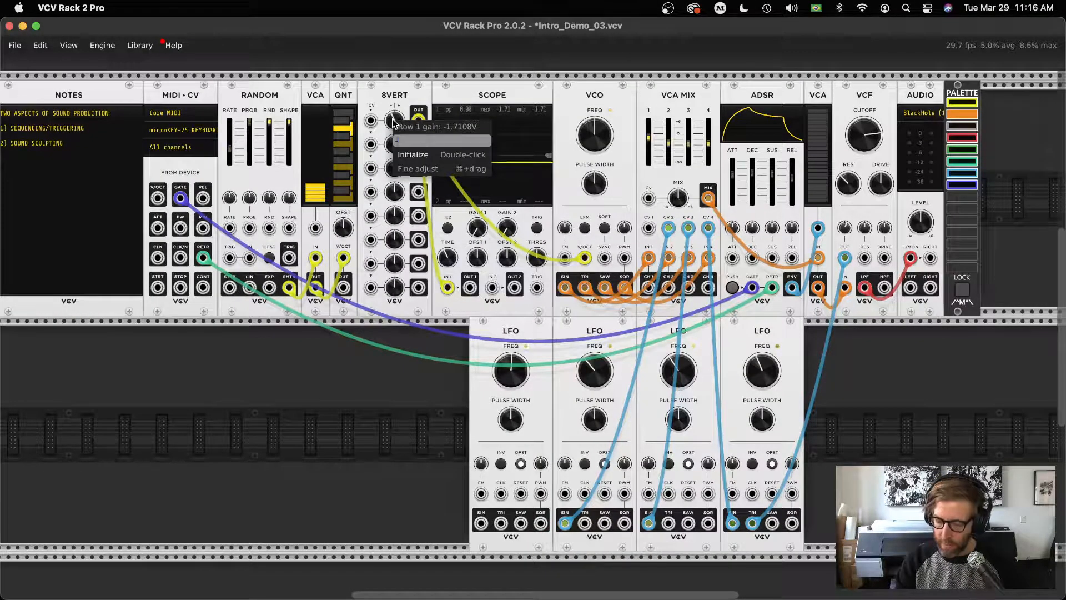
pyautogui.write('1.917')
pyautogui.press('Return')
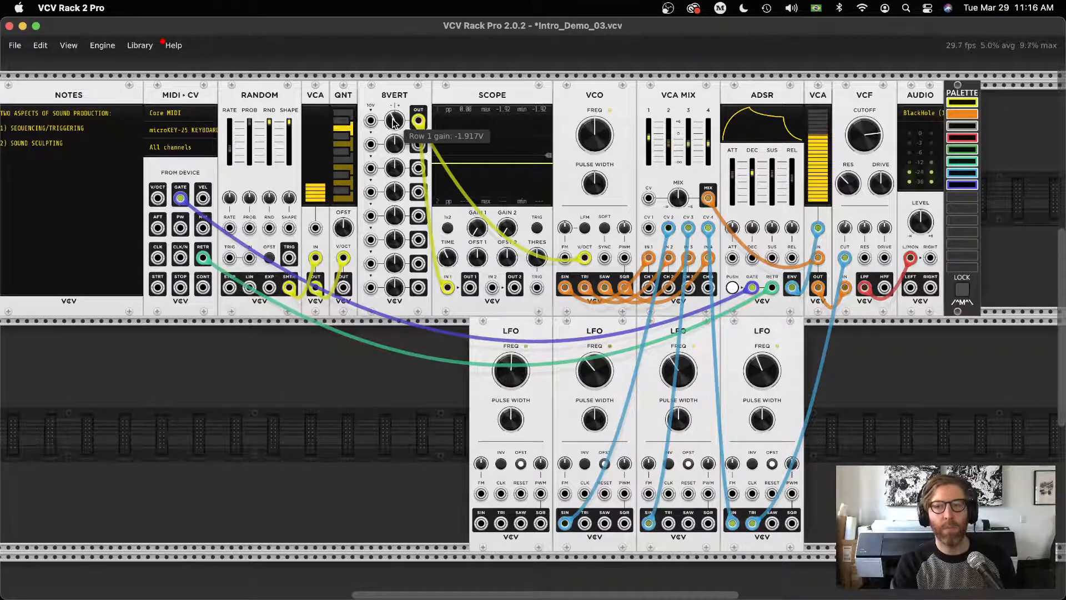
# Switch to TextEdit, highlight the octave-3 voltages and the C#3 and C2 note names in the table, and return to VCV Rack.
pyautogui.press('super+Tab')
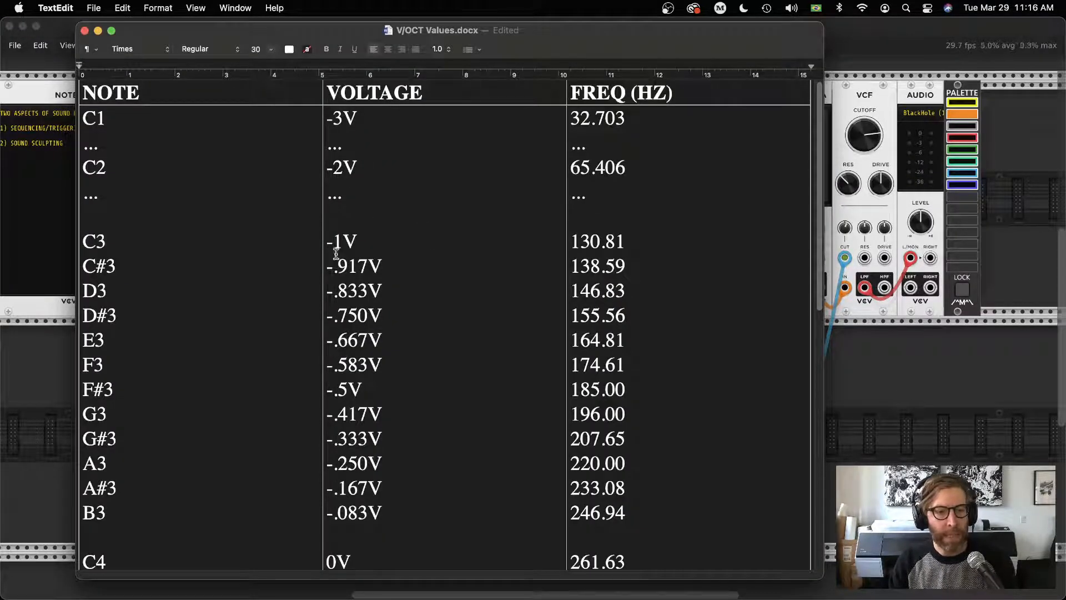
pyautogui.moveTo(344, 481); pyautogui.dragTo(342, 244)
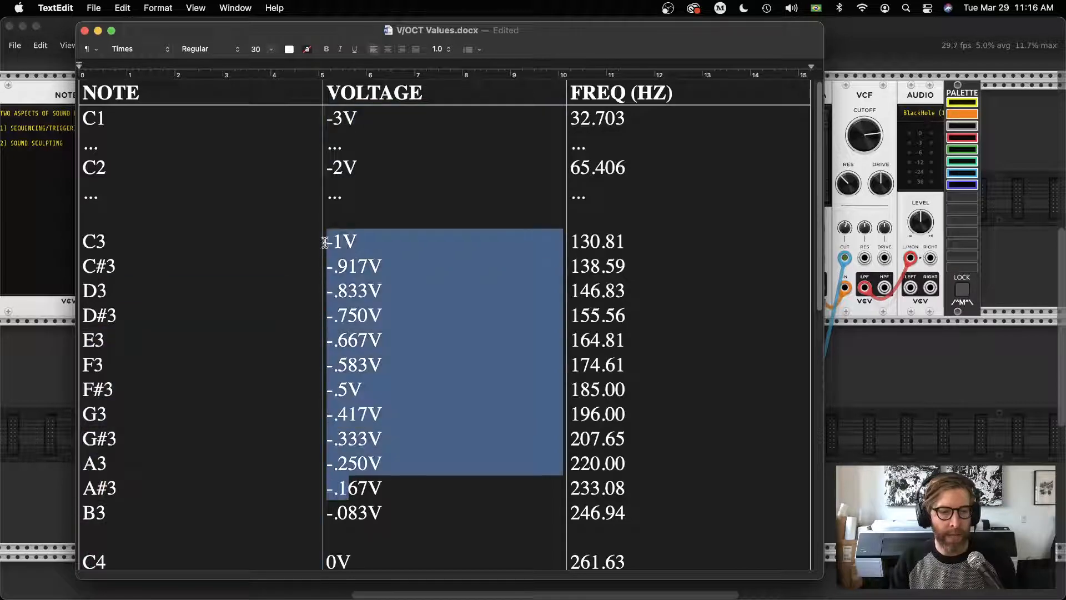
pyautogui.click(343, 241)
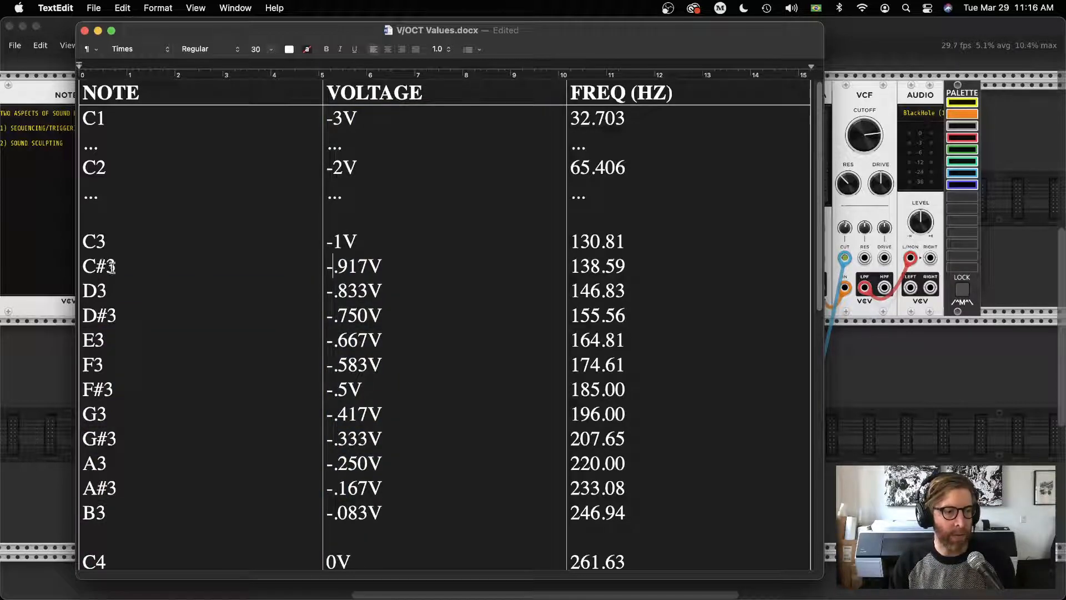
pyautogui.moveTo(112, 267); pyautogui.dragTo(76, 268)
pyautogui.moveTo(105, 169); pyautogui.dragTo(79, 168)
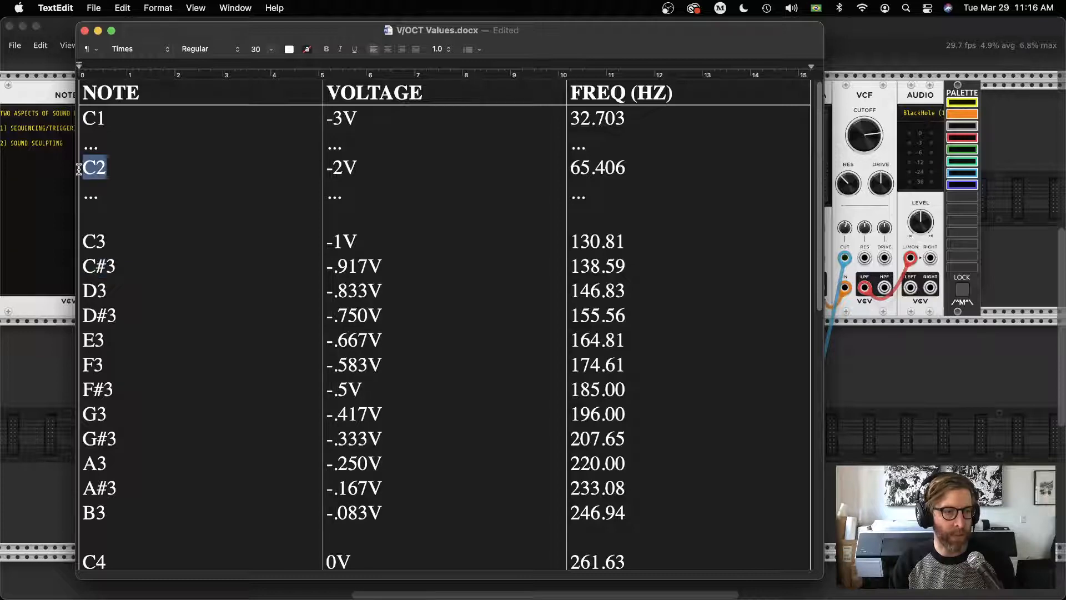
pyautogui.press('super+Tab')
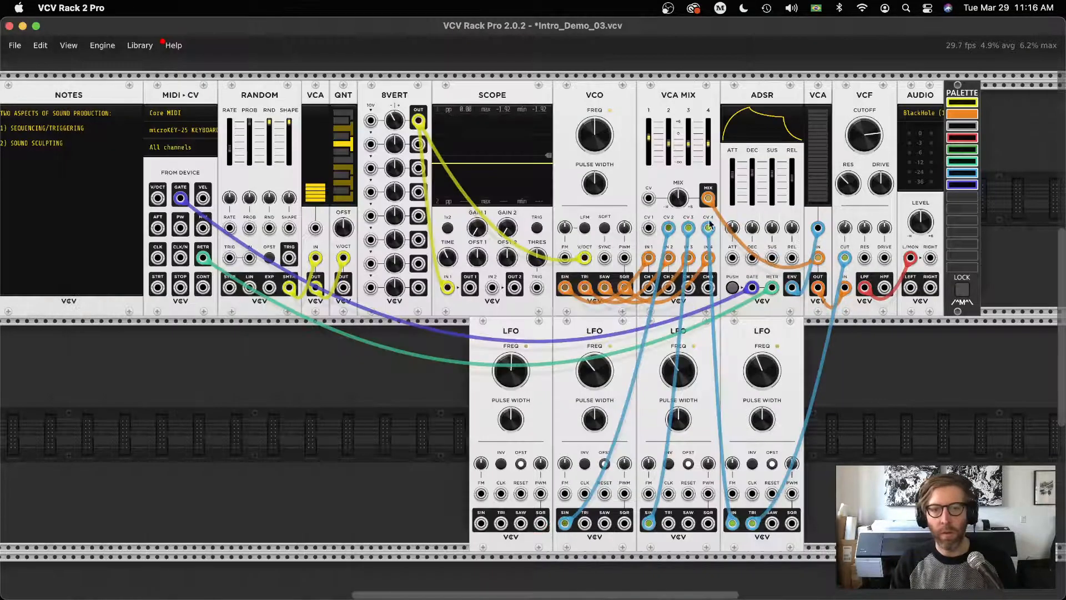
# Set 8VERT's row 1 gain to -2.917 V.
pyautogui.rightClick(394, 119)
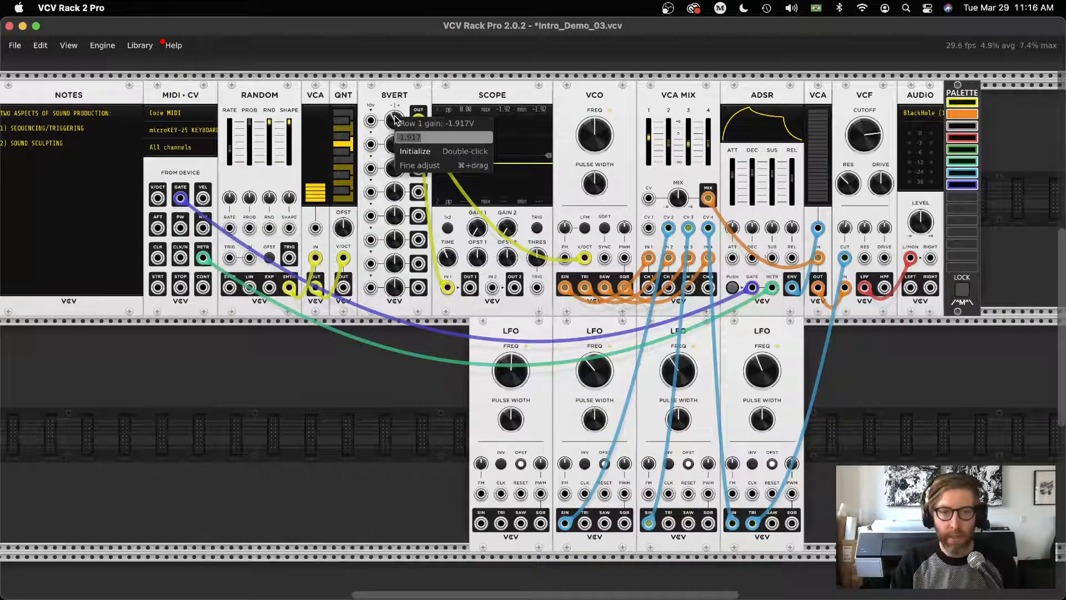
pyautogui.write('-2.9')
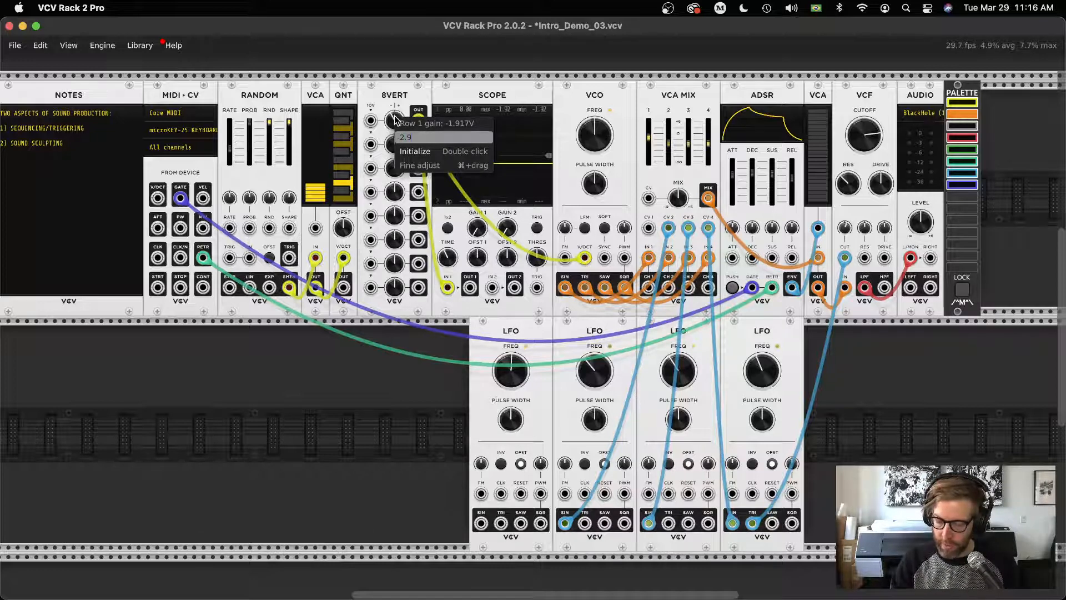
pyautogui.write('17')
pyautogui.press('Return')
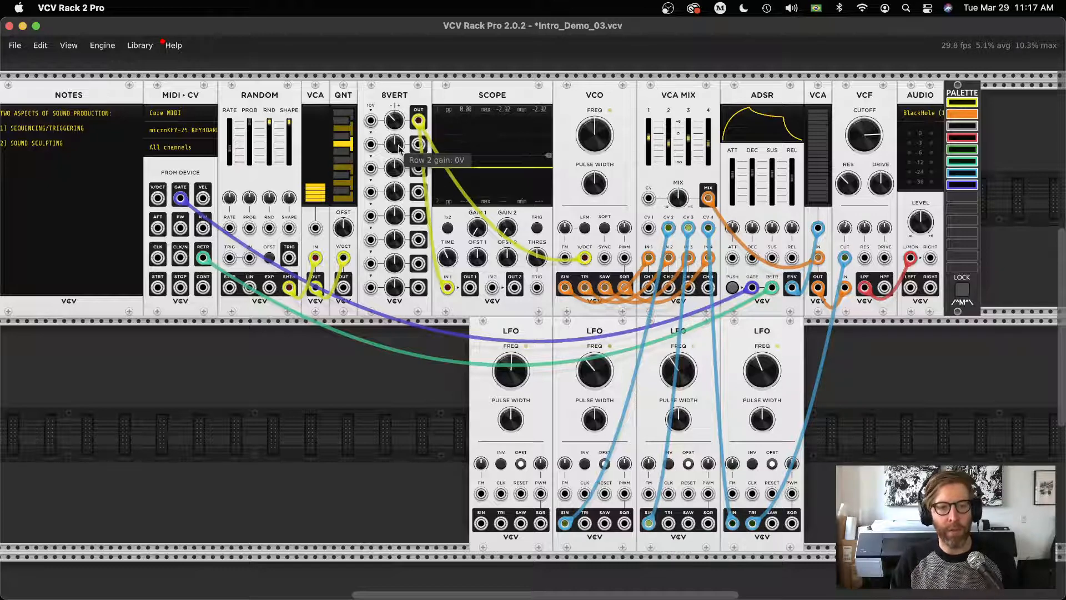
# Check 8VERT's row 1 gain value, compare it with the V/OCT Values table in TextEdit, and return to VCV Rack.
pyautogui.rightClick(395, 117)
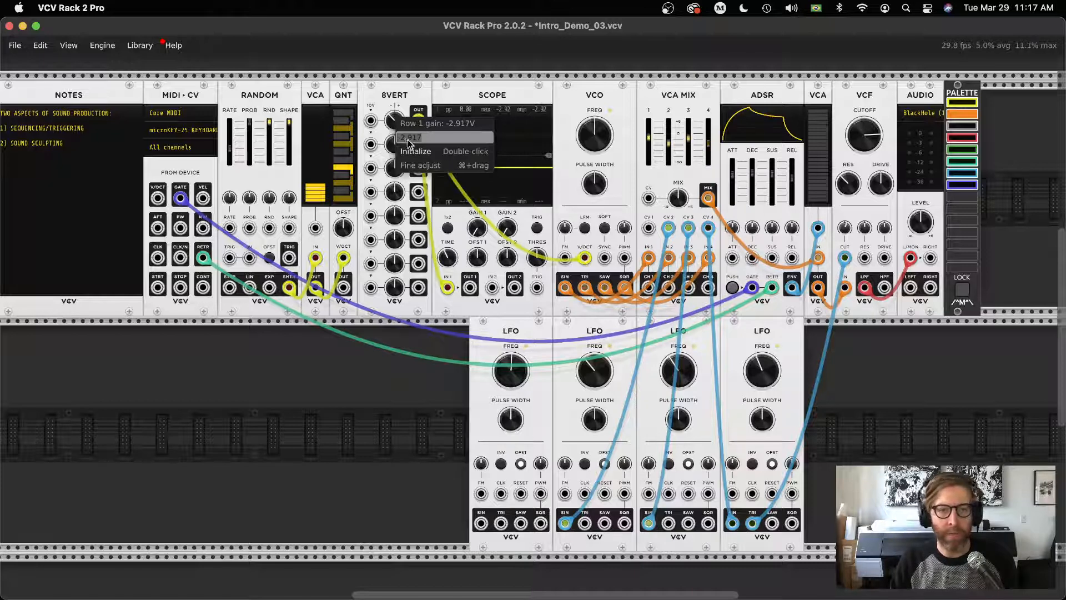
pyautogui.click(406, 98)
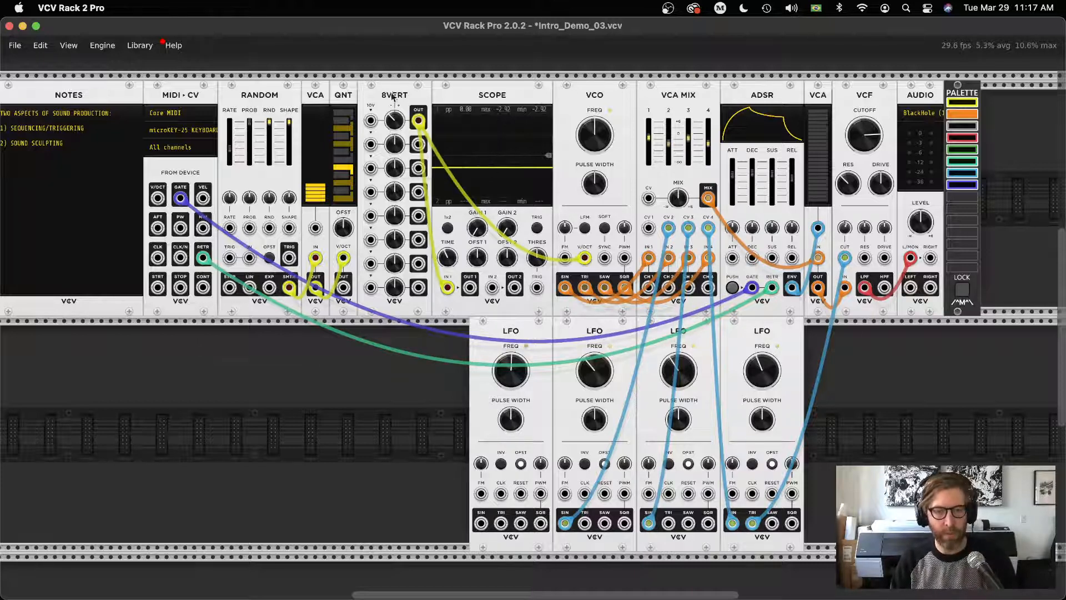
pyautogui.press('super+Tab')
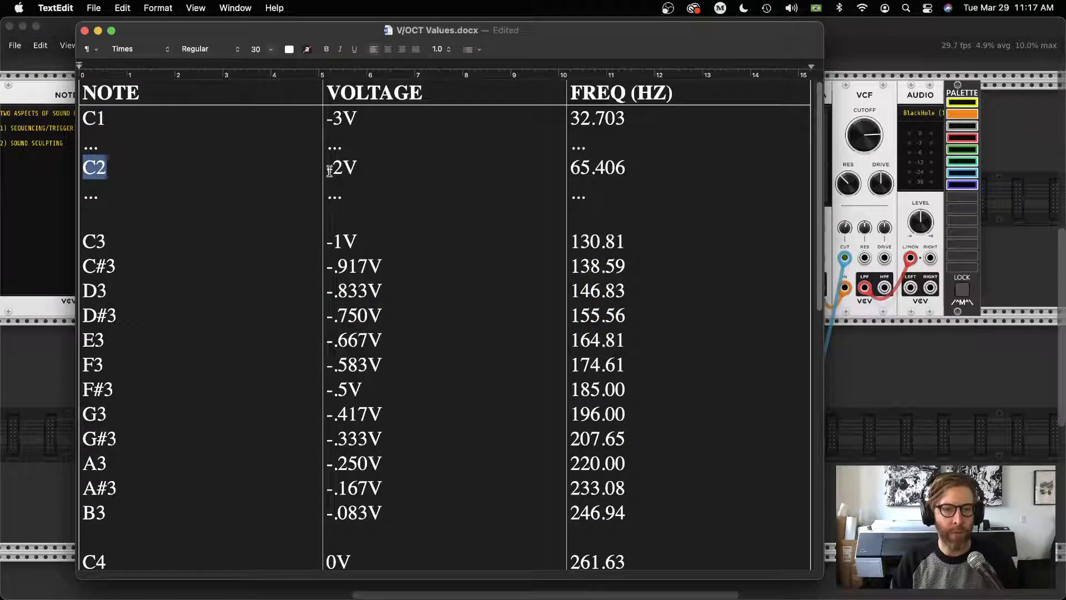
pyautogui.press('super+Tab')
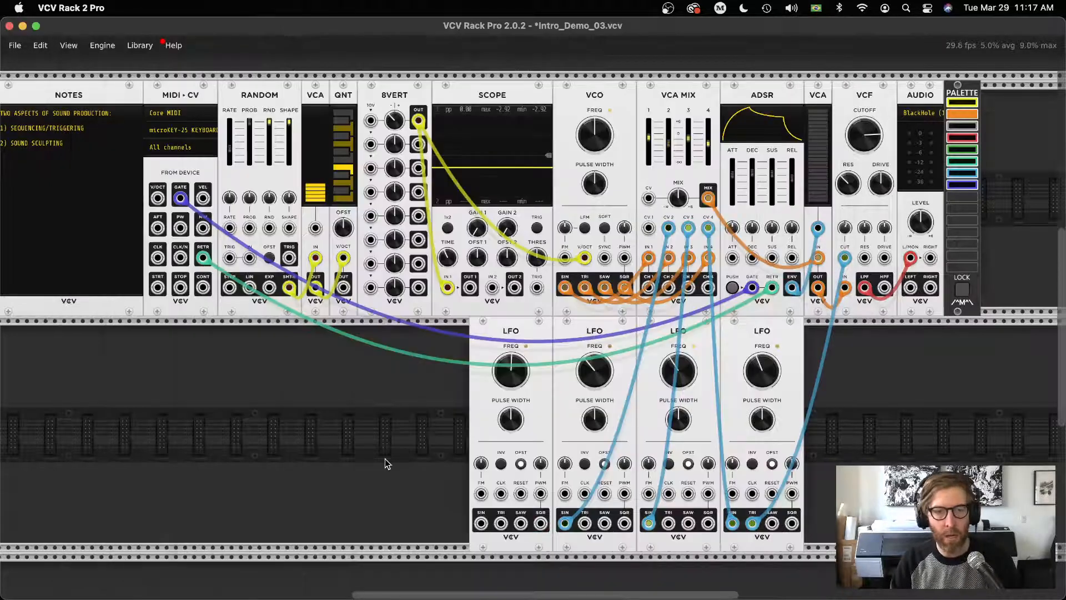
pyautogui.hscroll(-3, 311, 379)
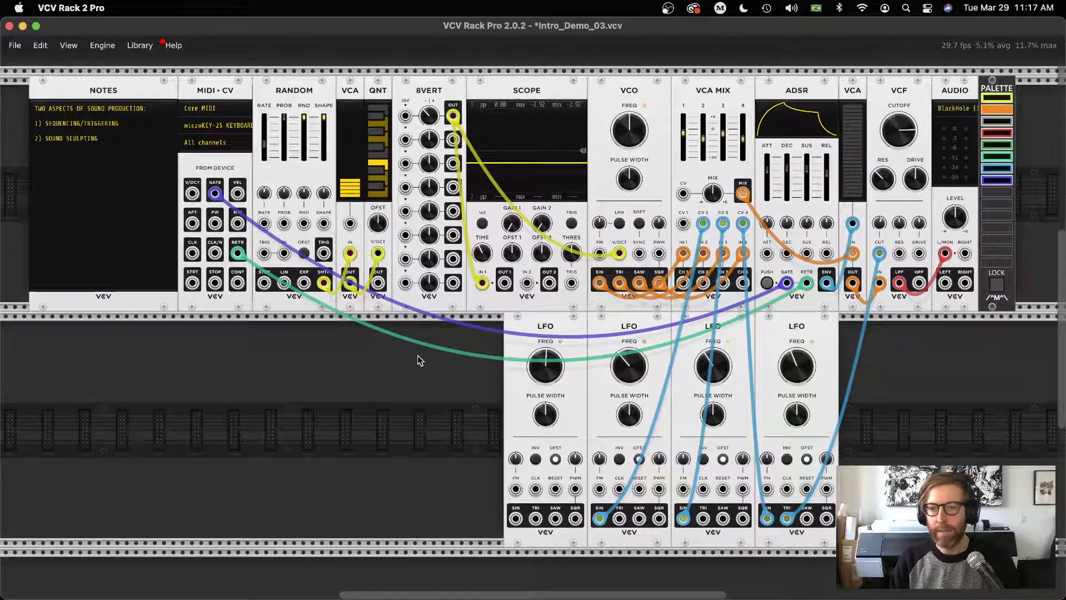